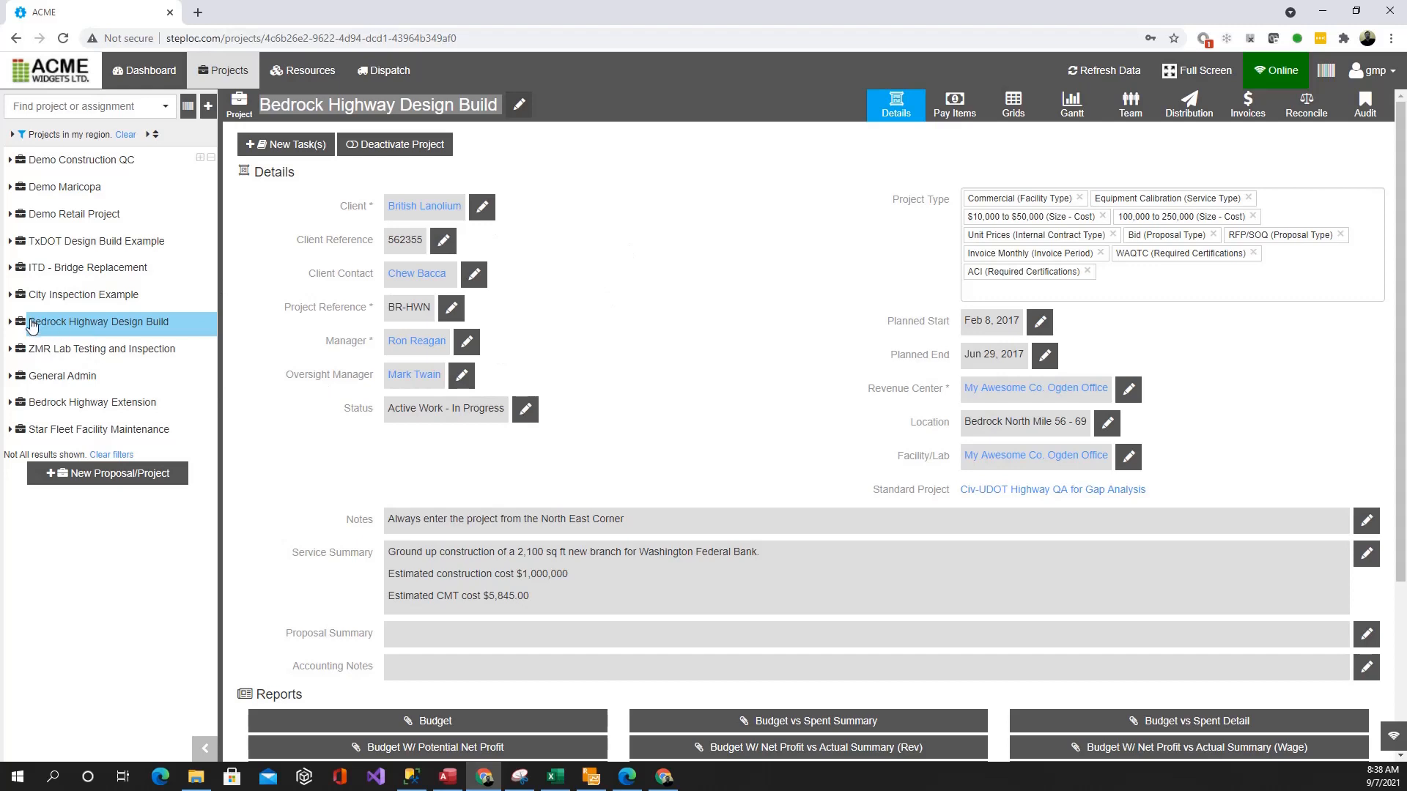
# Step: Open the UTBC Base Leveling Course task of the Bedrock Highway Design Build project and view its available assignment types
pyautogui.click(9, 323)
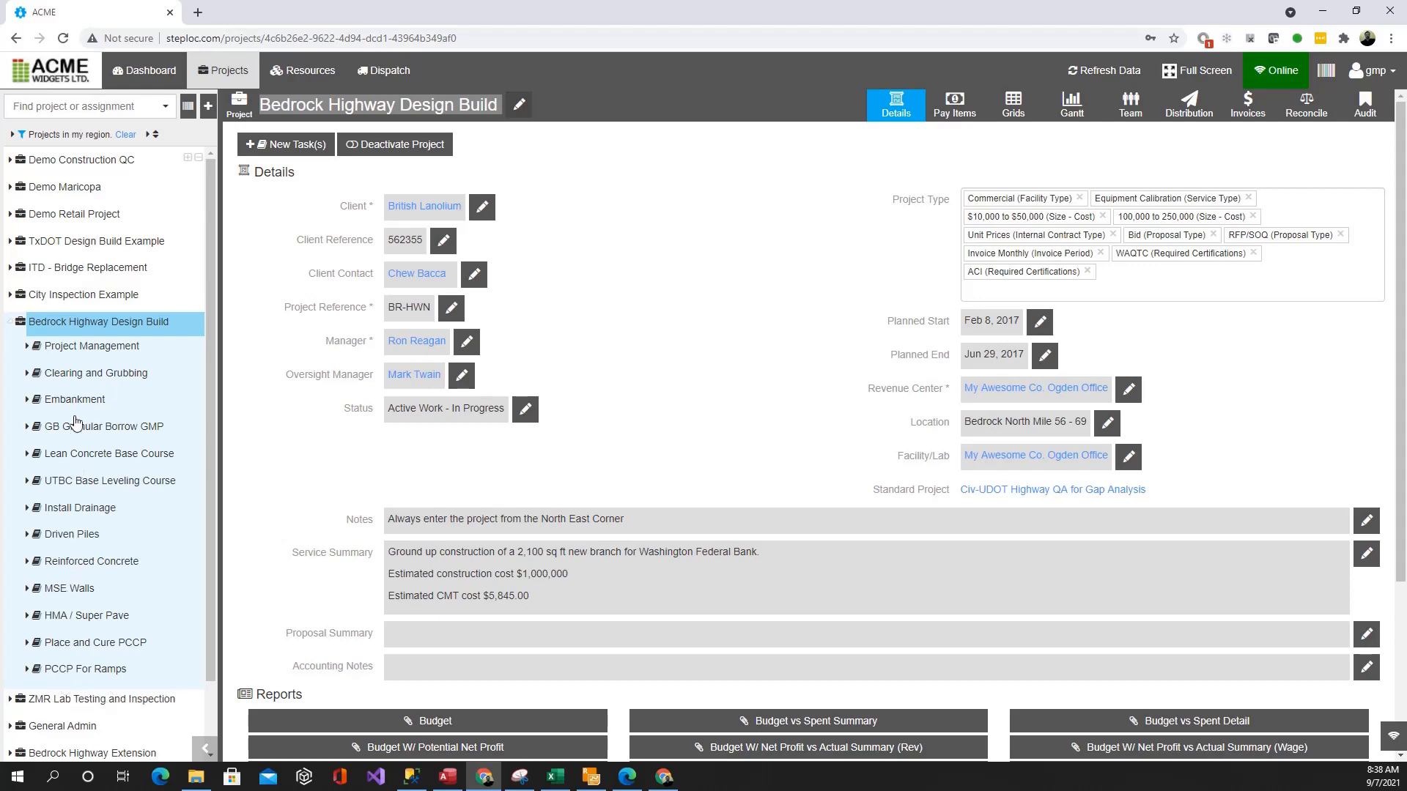
pyautogui.click(67, 483)
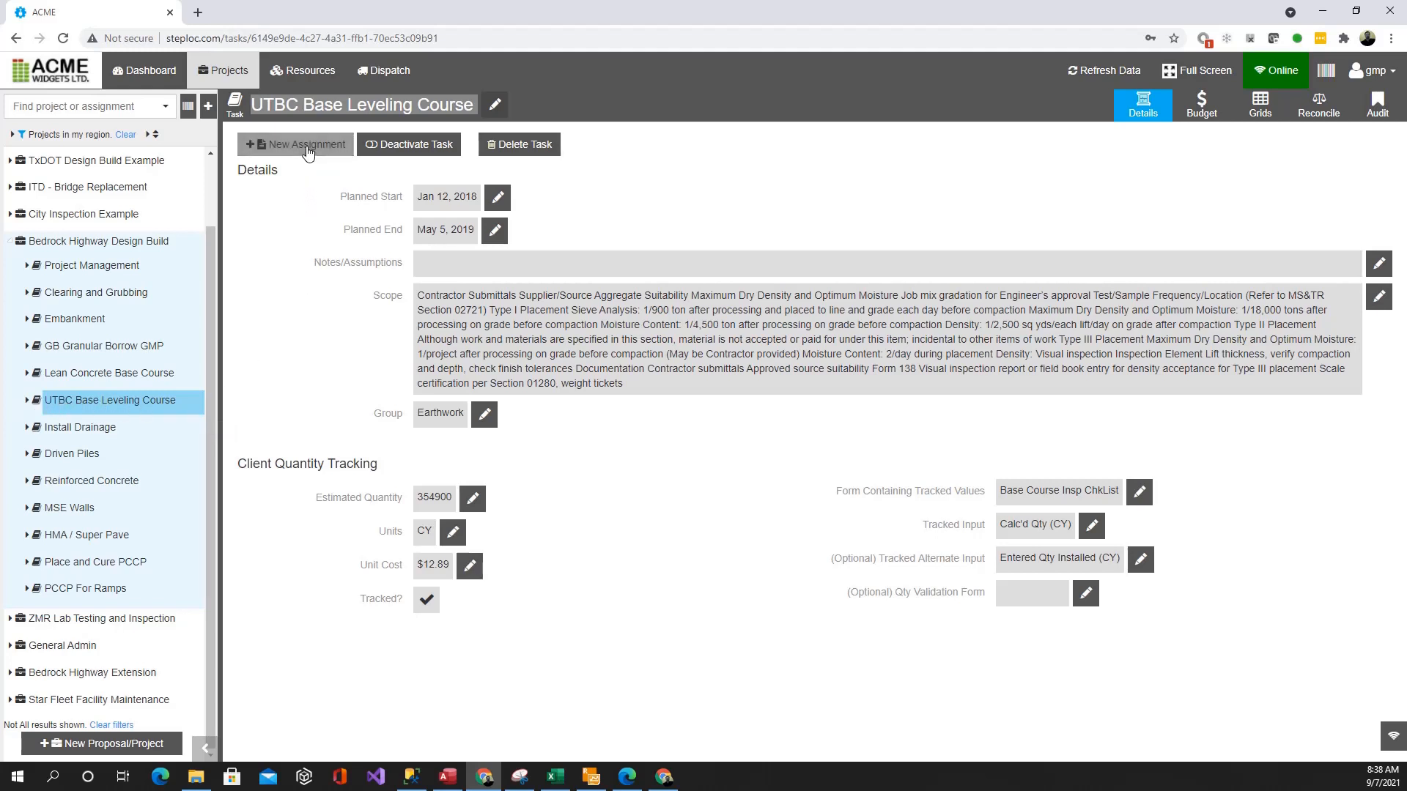
pyautogui.click(297, 144)
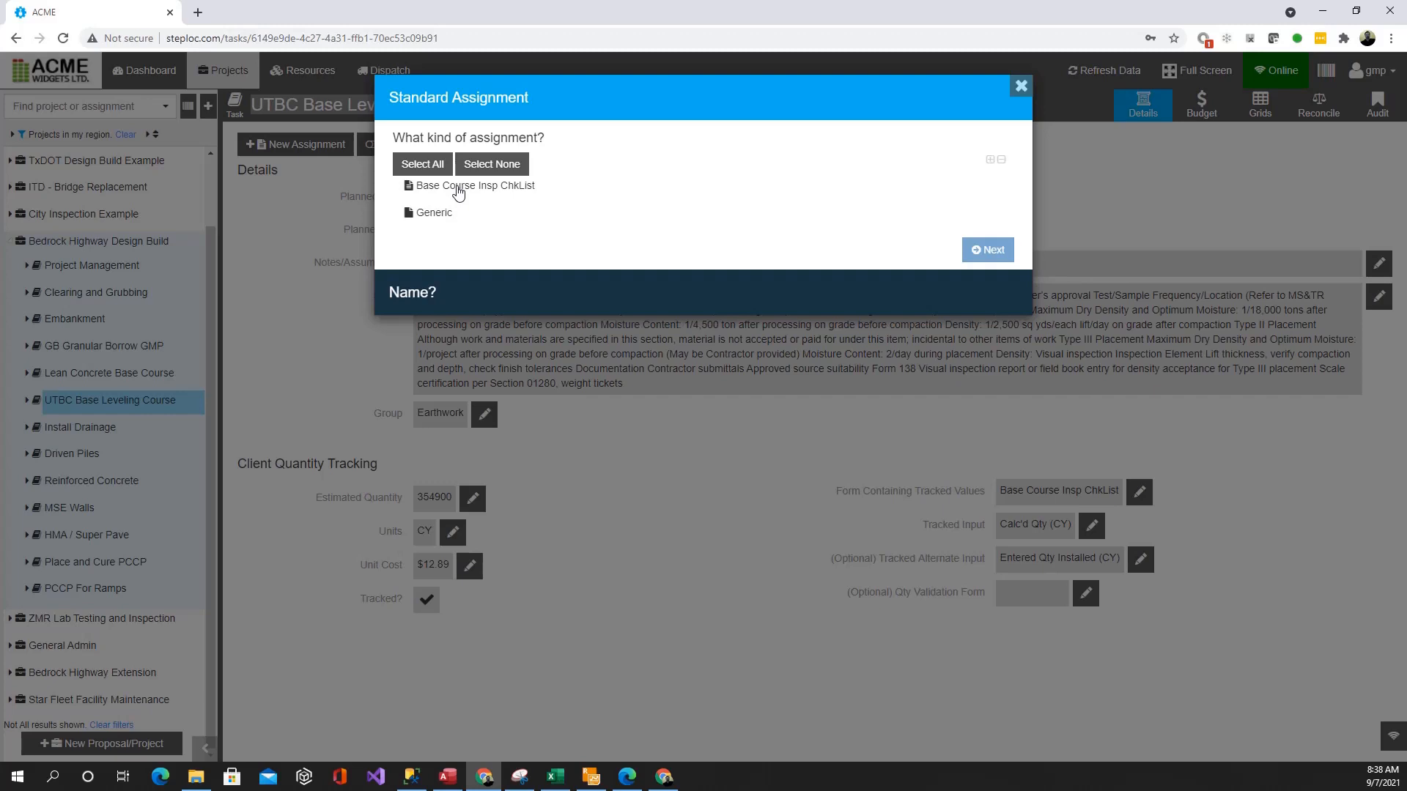
pyautogui.click(1020, 86)
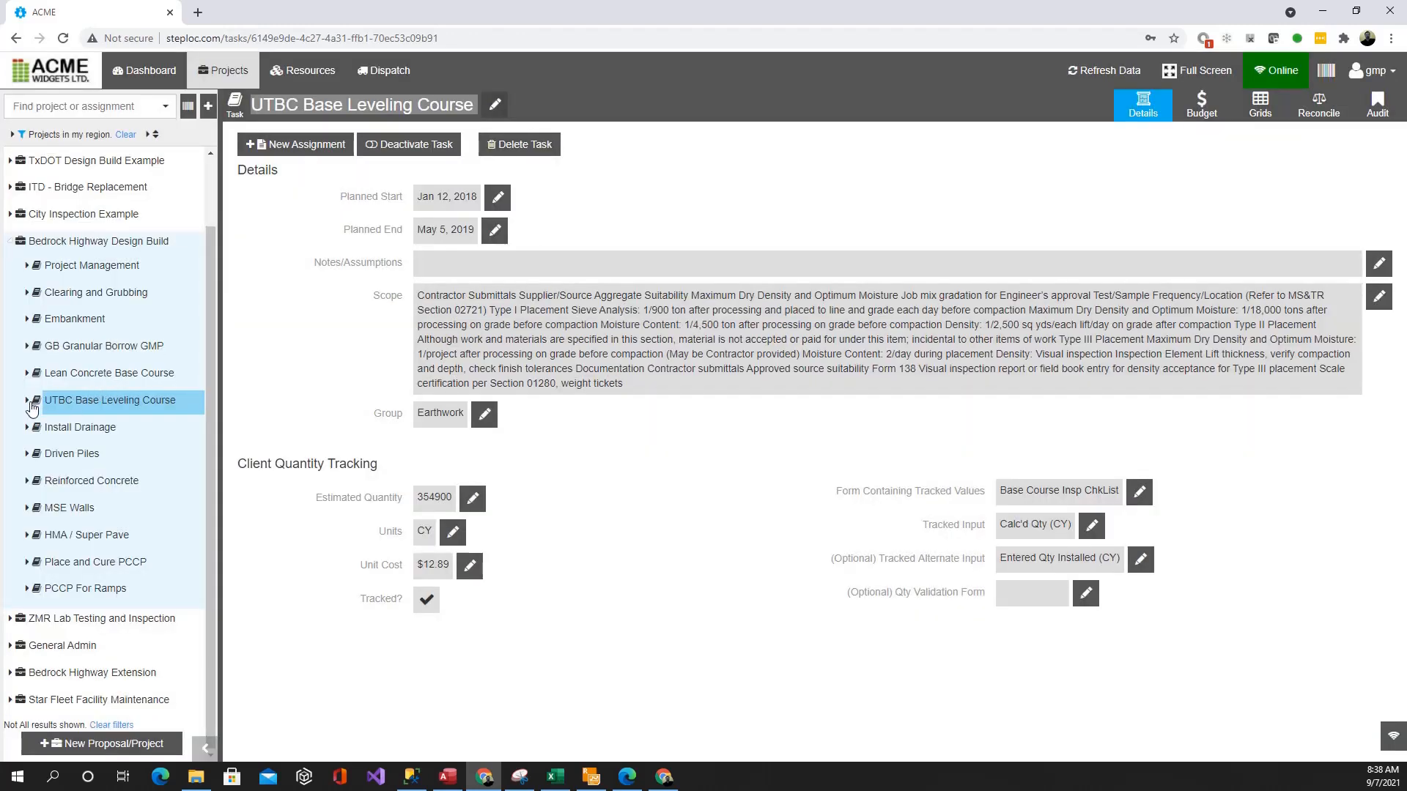
# Step: Open the task's UTBC Insp ChkList assignment and look through its sub-assignments, including those under Material Sample For Lab Tests
pyautogui.click(28, 401)
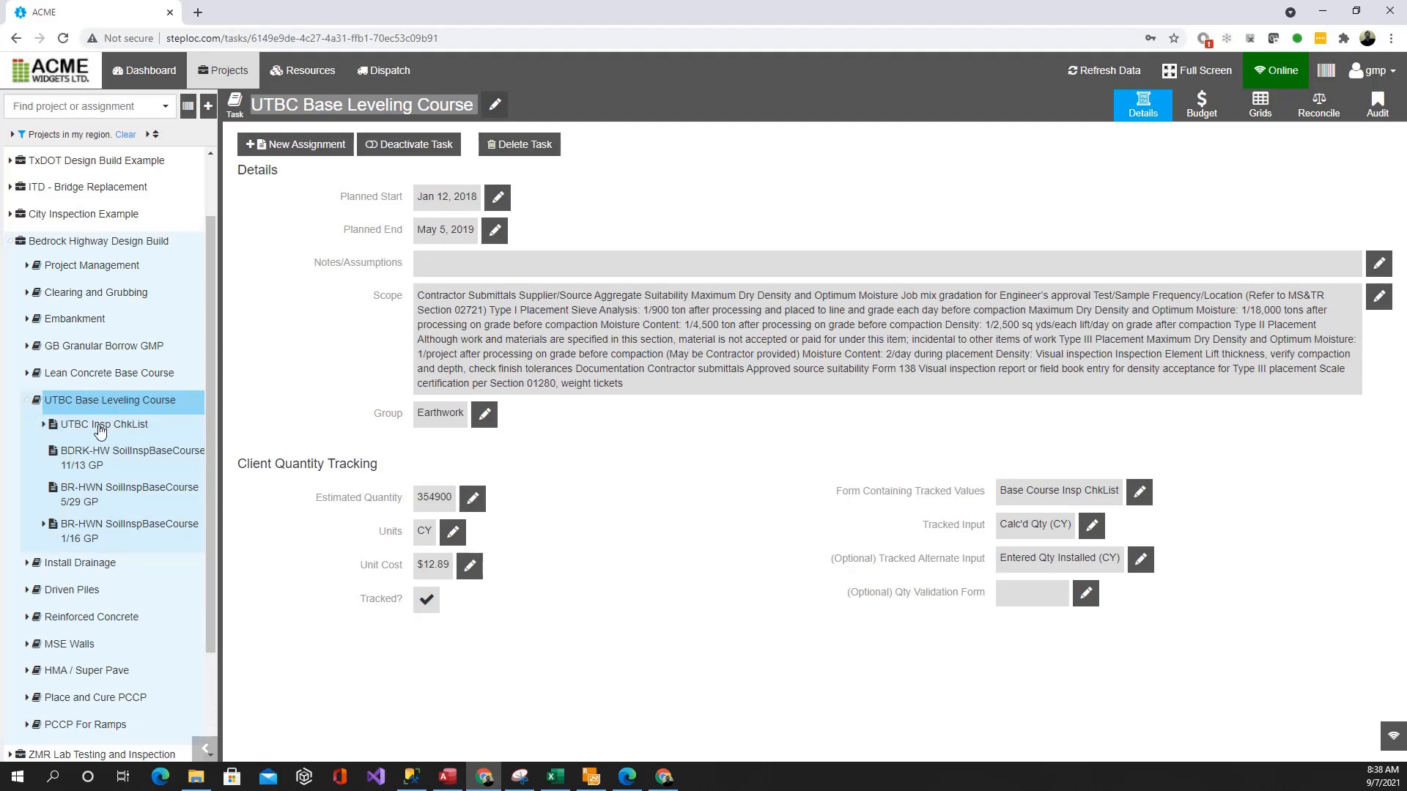
pyautogui.click(100, 426)
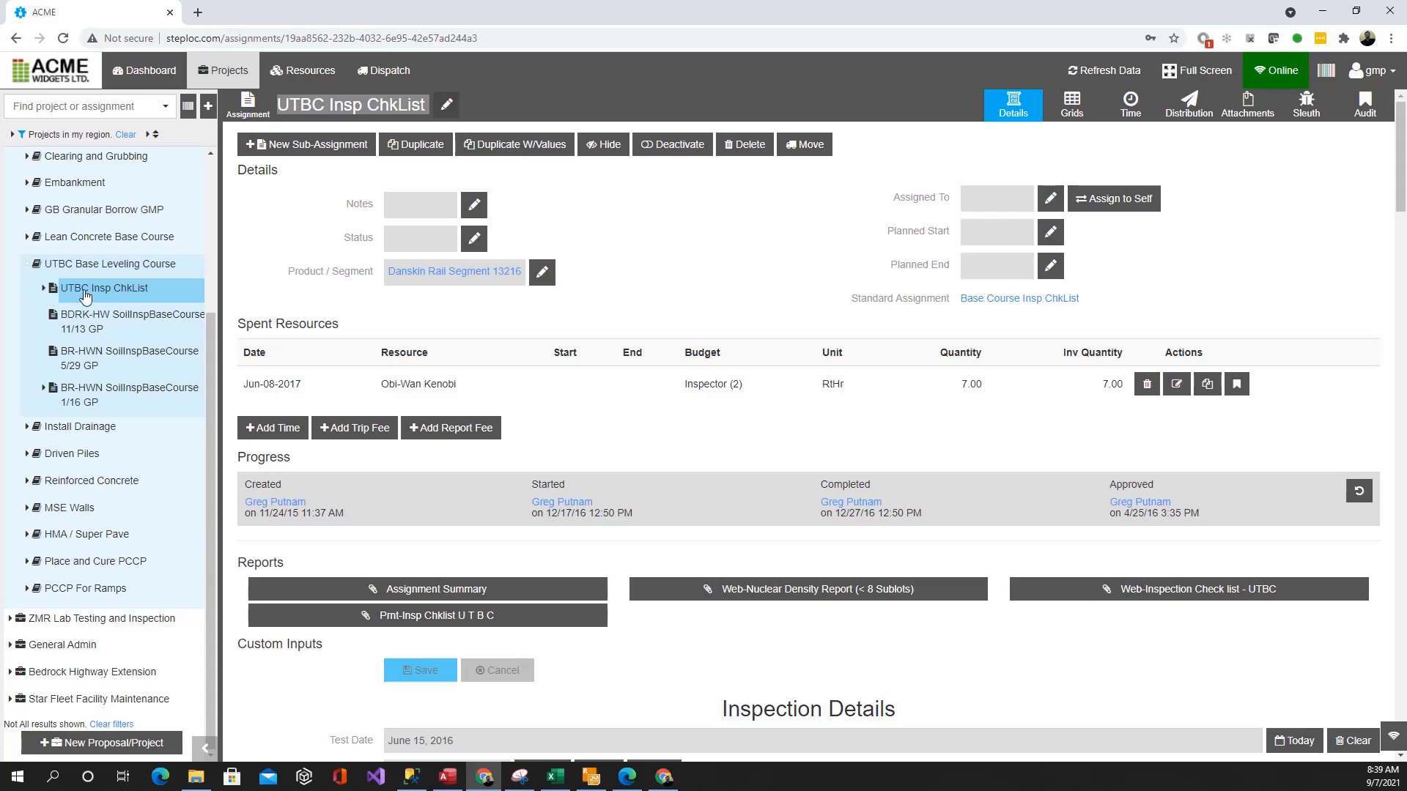
pyautogui.click(44, 289)
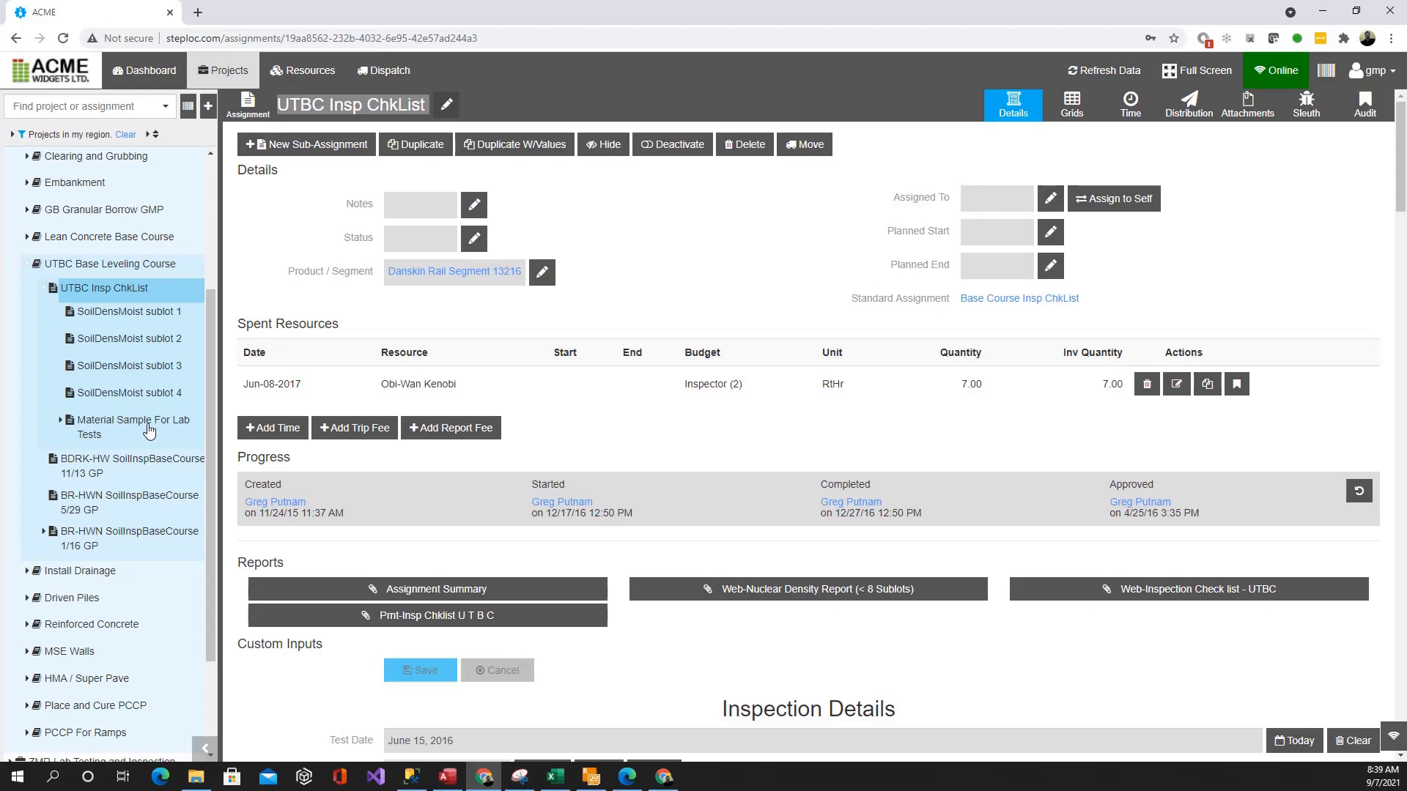
pyautogui.click(61, 421)
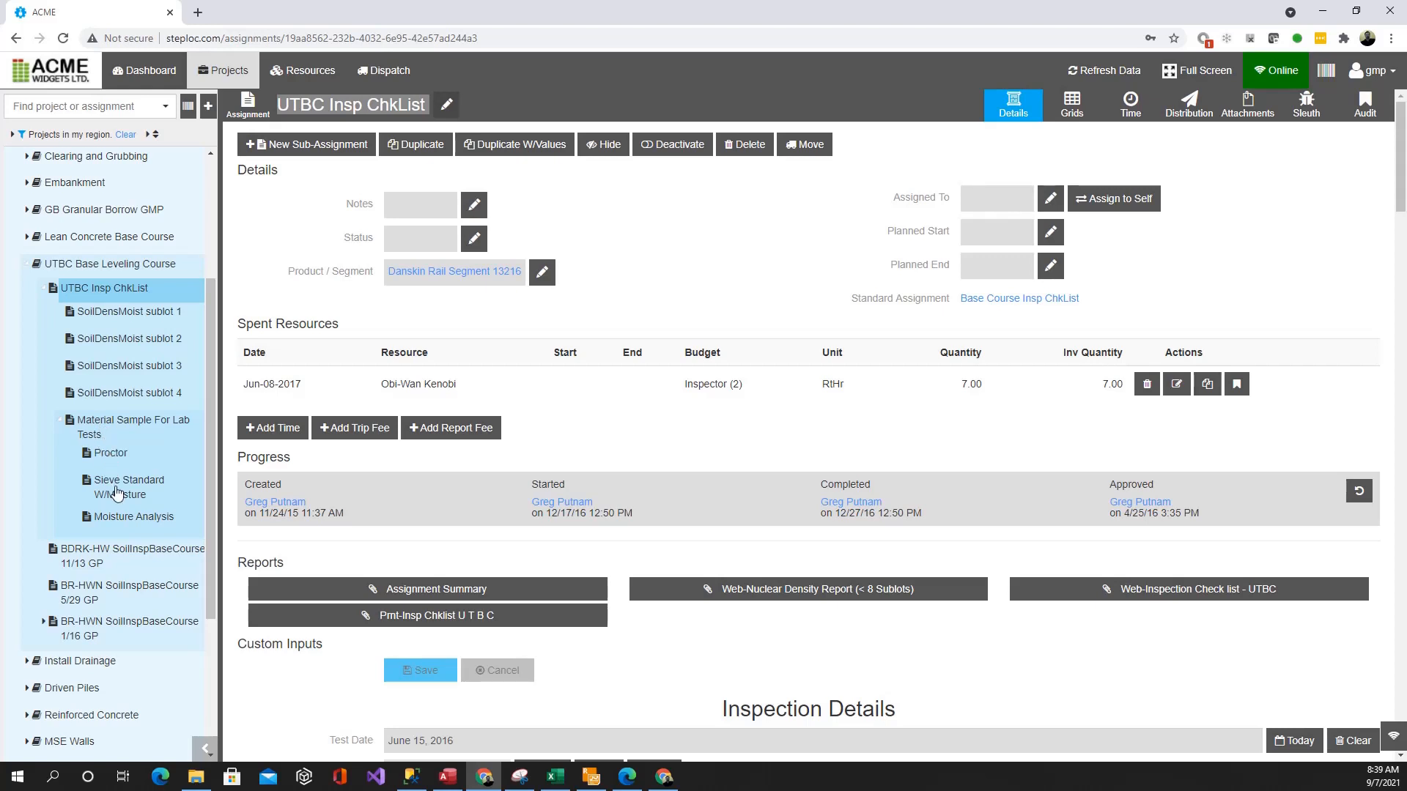
pyautogui.click(60, 420)
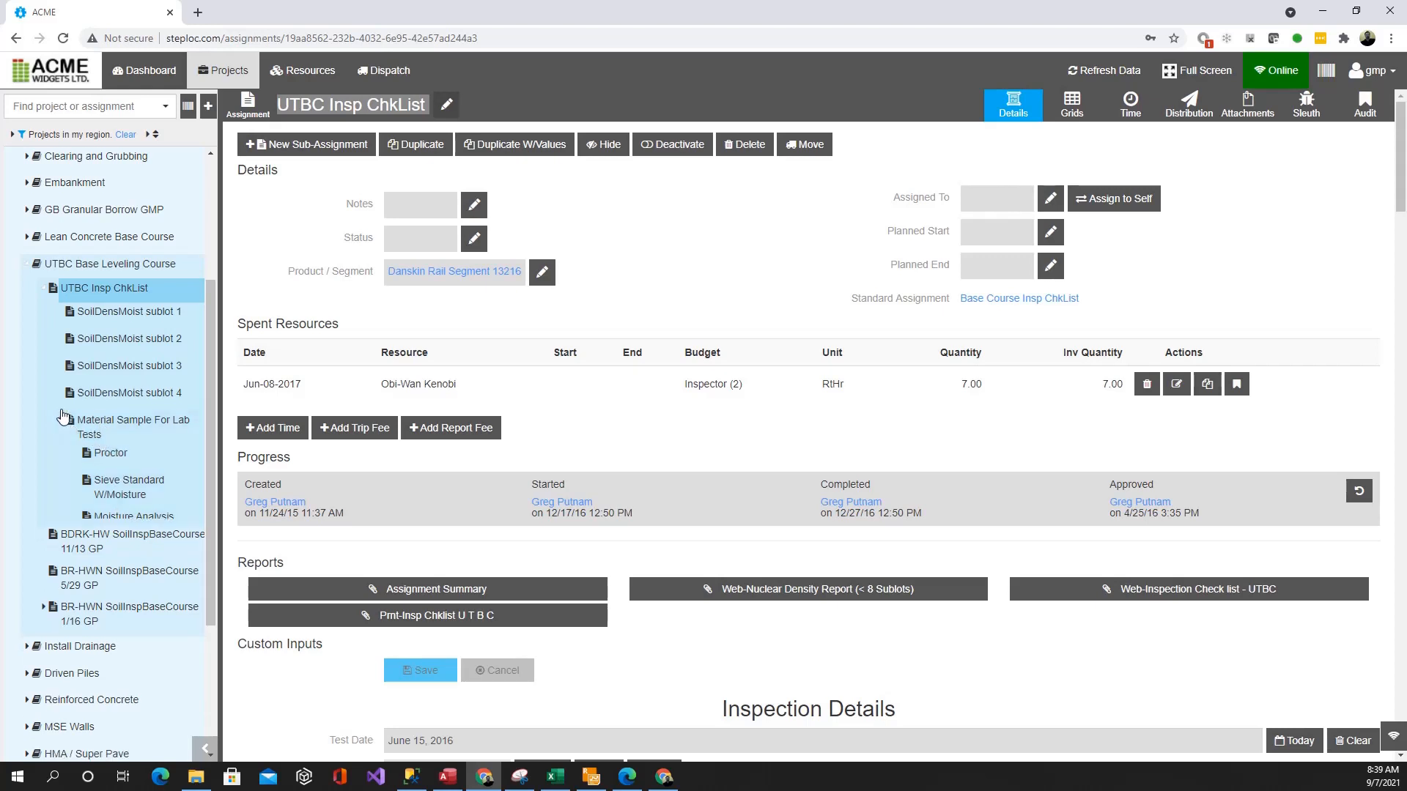
pyautogui.click(42, 288)
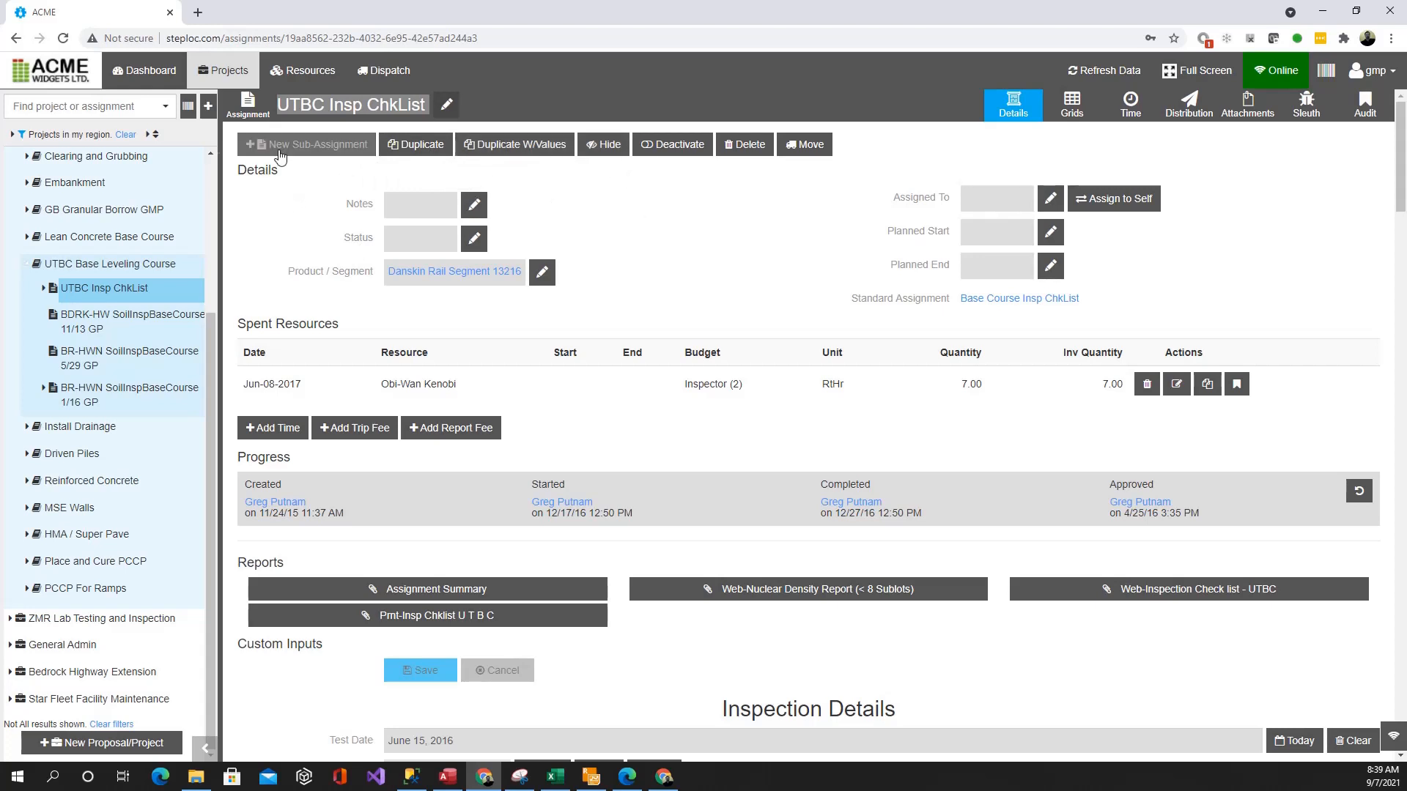
# Step: Look at the assignment's name entry and the available sub-assignment types without changing anything
pyautogui.click(446, 106)
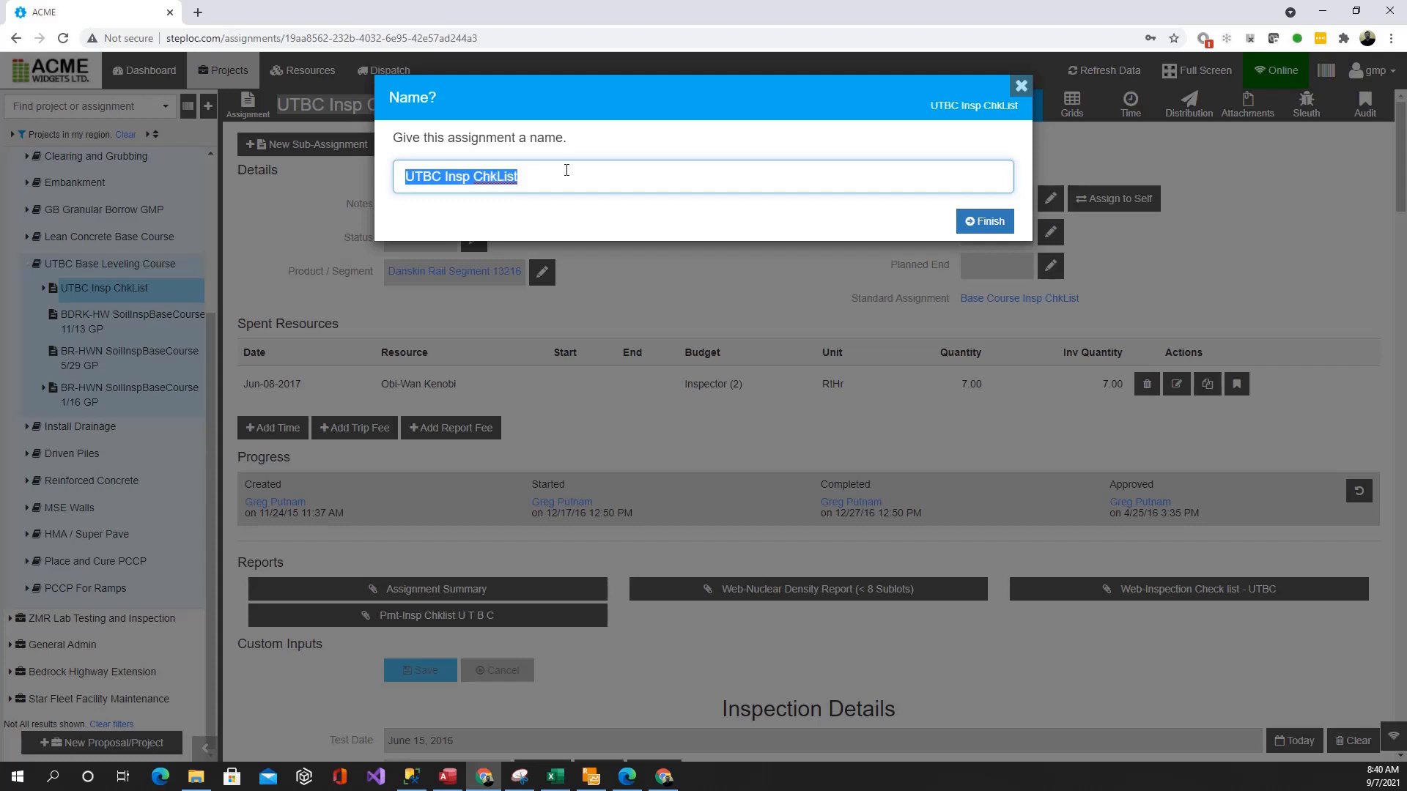
pyautogui.click(1019, 88)
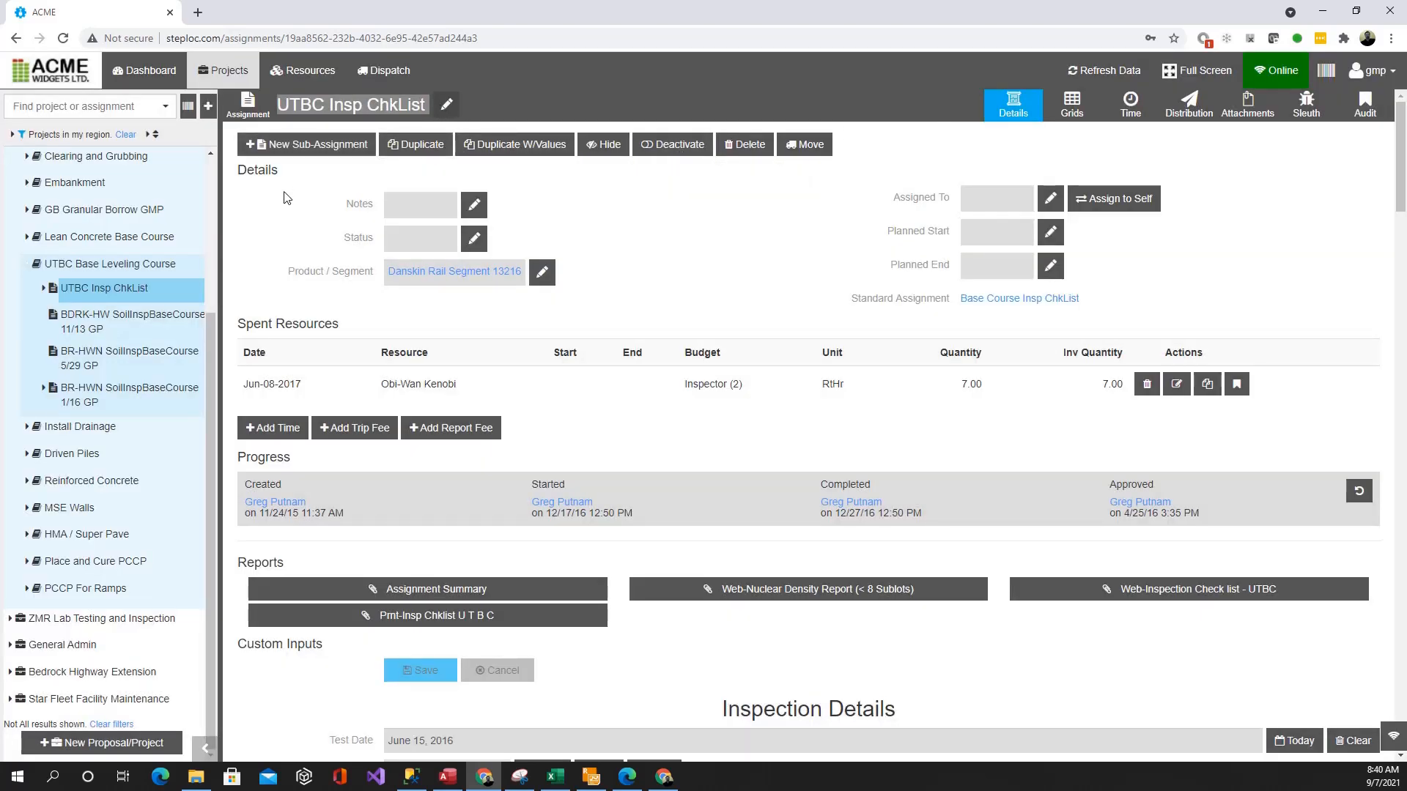
pyautogui.click(307, 151)
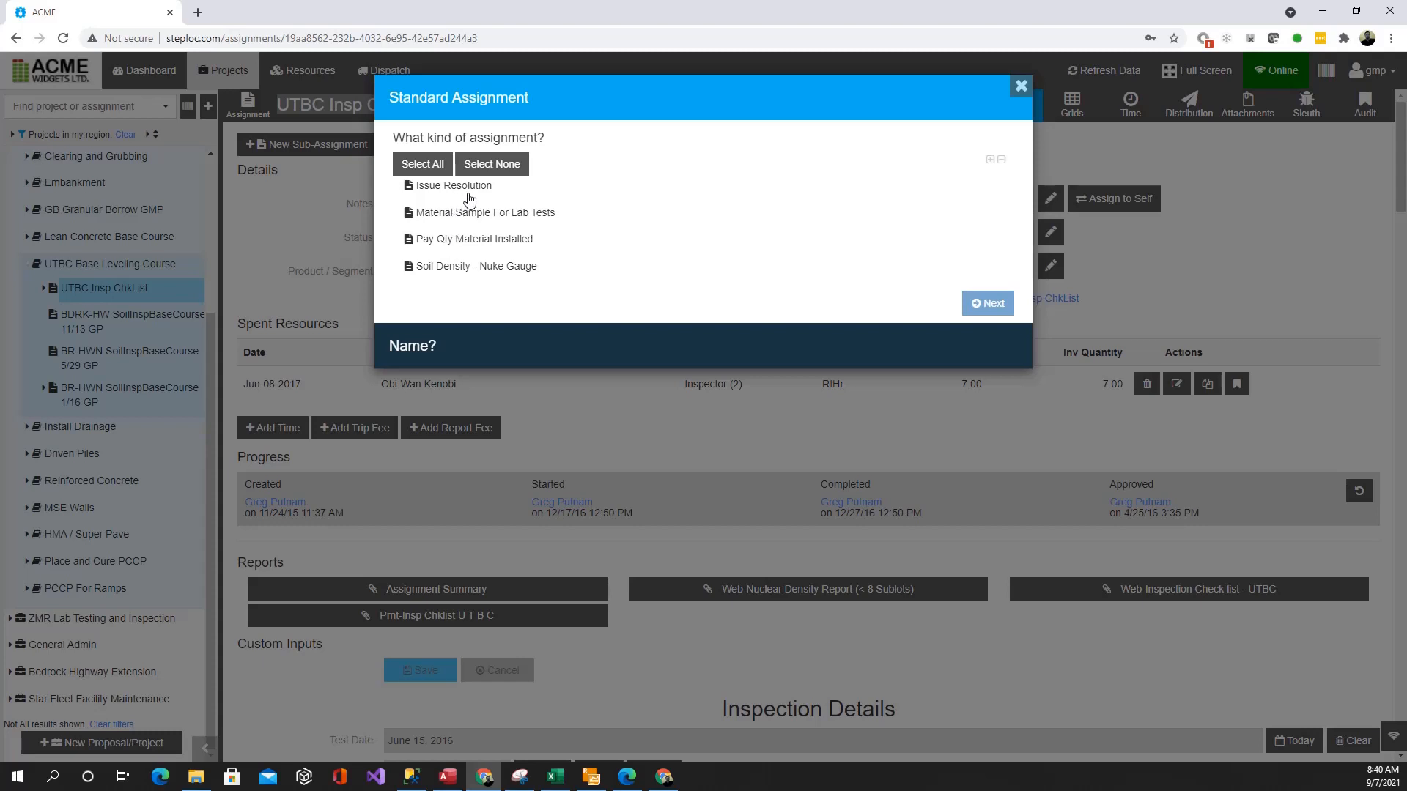
pyautogui.click(1021, 88)
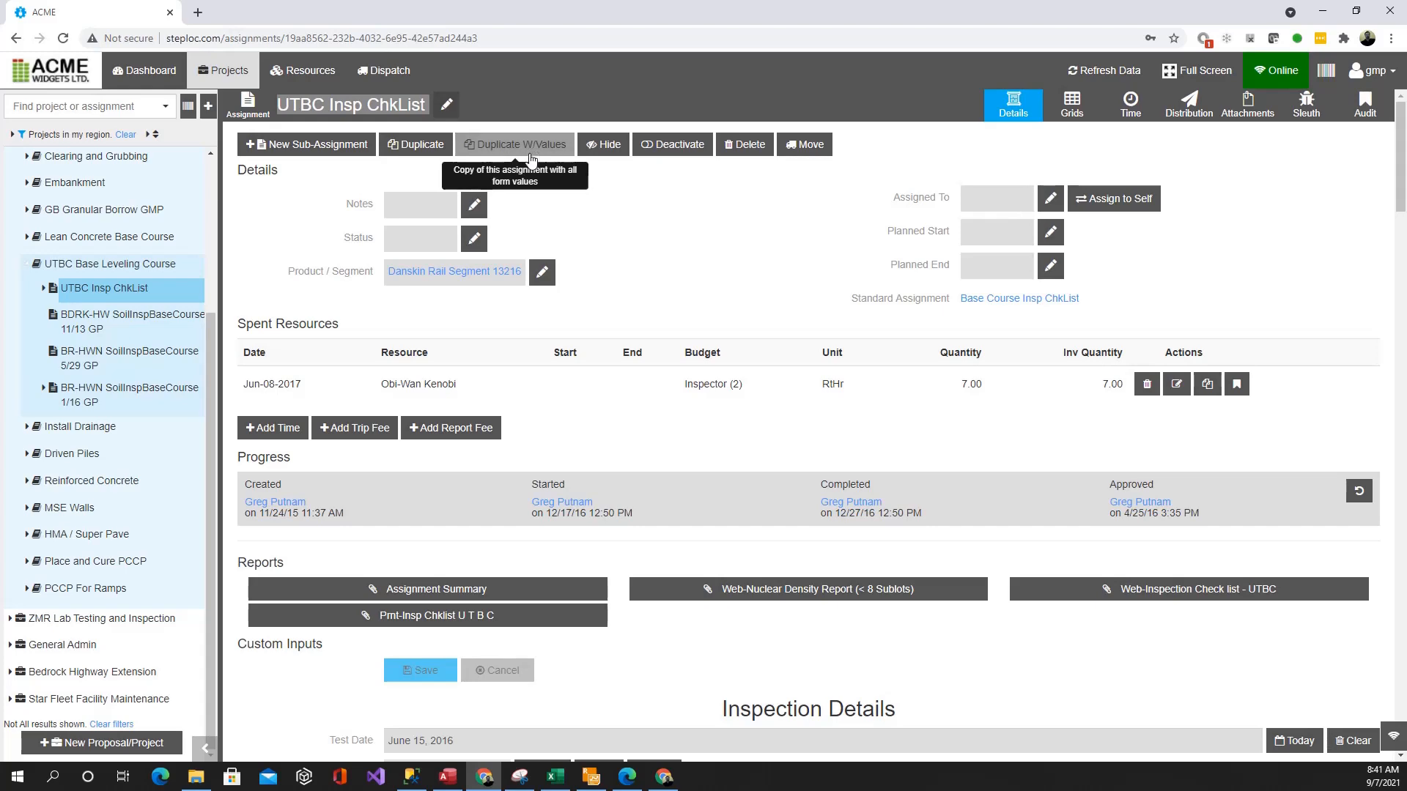
# Step: Examine the Inspection Details custom inputs of the UTBC Insp ChkList assignment
pyautogui.scroll(-4, 506, 582)
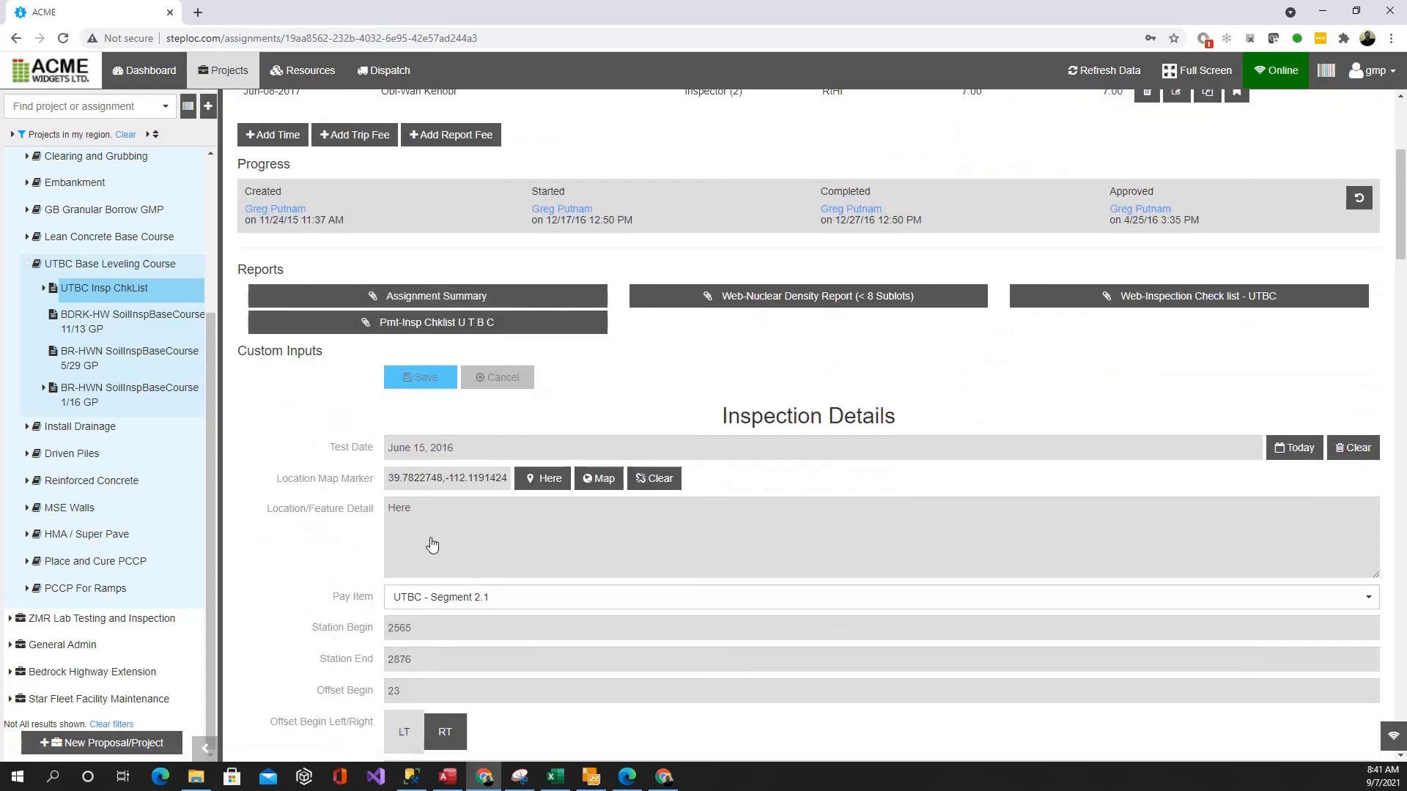
pyautogui.scroll(-2, 425, 560)
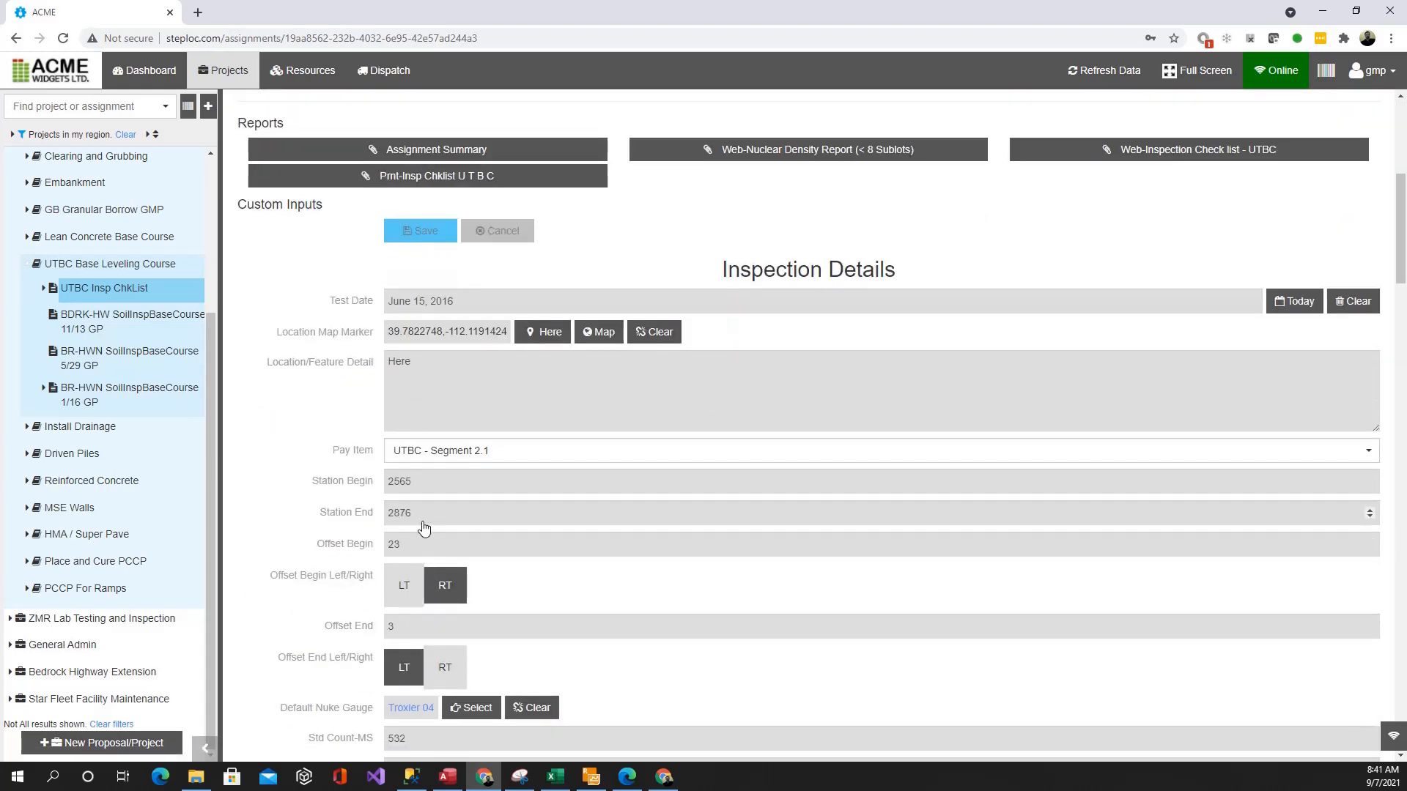
pyautogui.scroll(6, 423, 520)
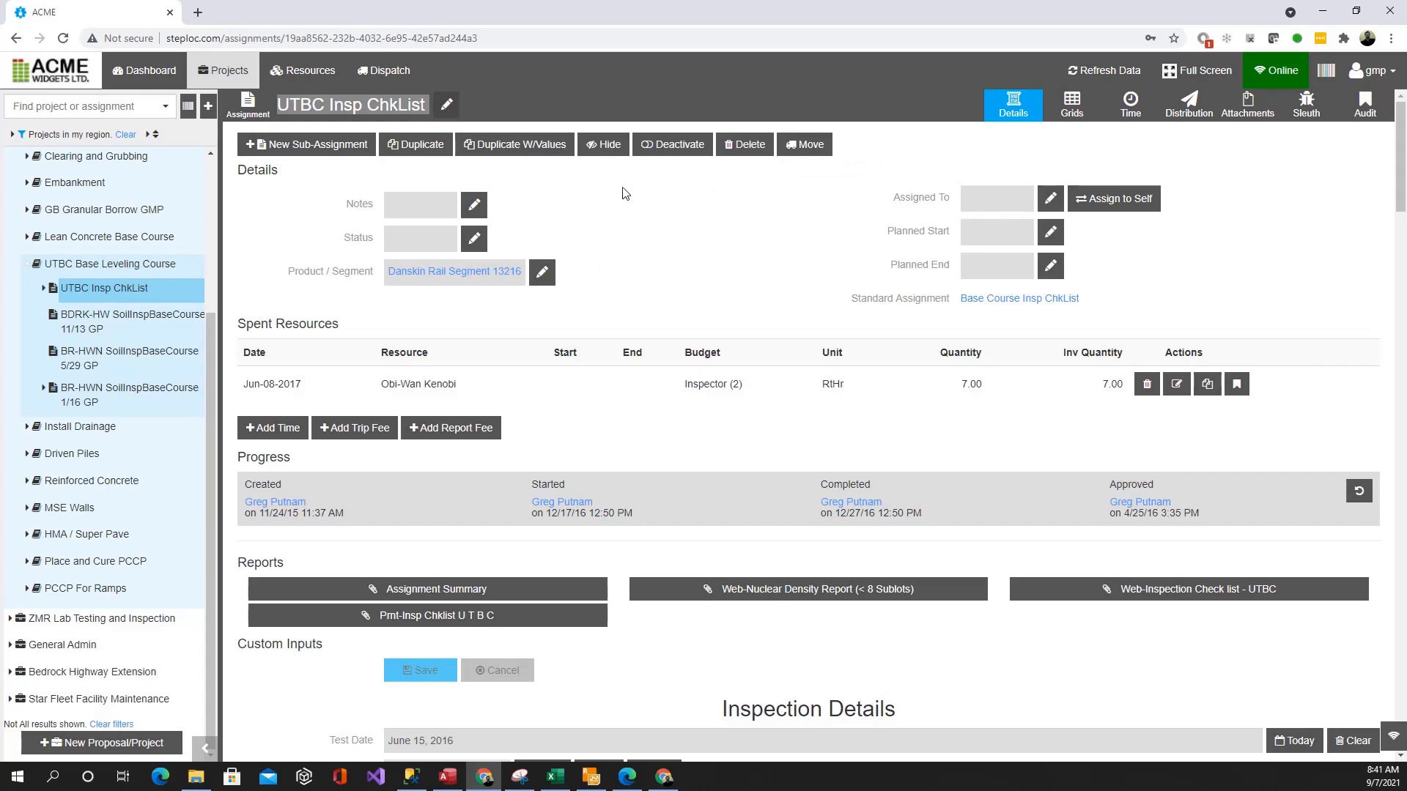
# Step: Add a short note referring to a colleague and set the assignment's status to Waiting Client Approval
pyautogui.click(474, 207)
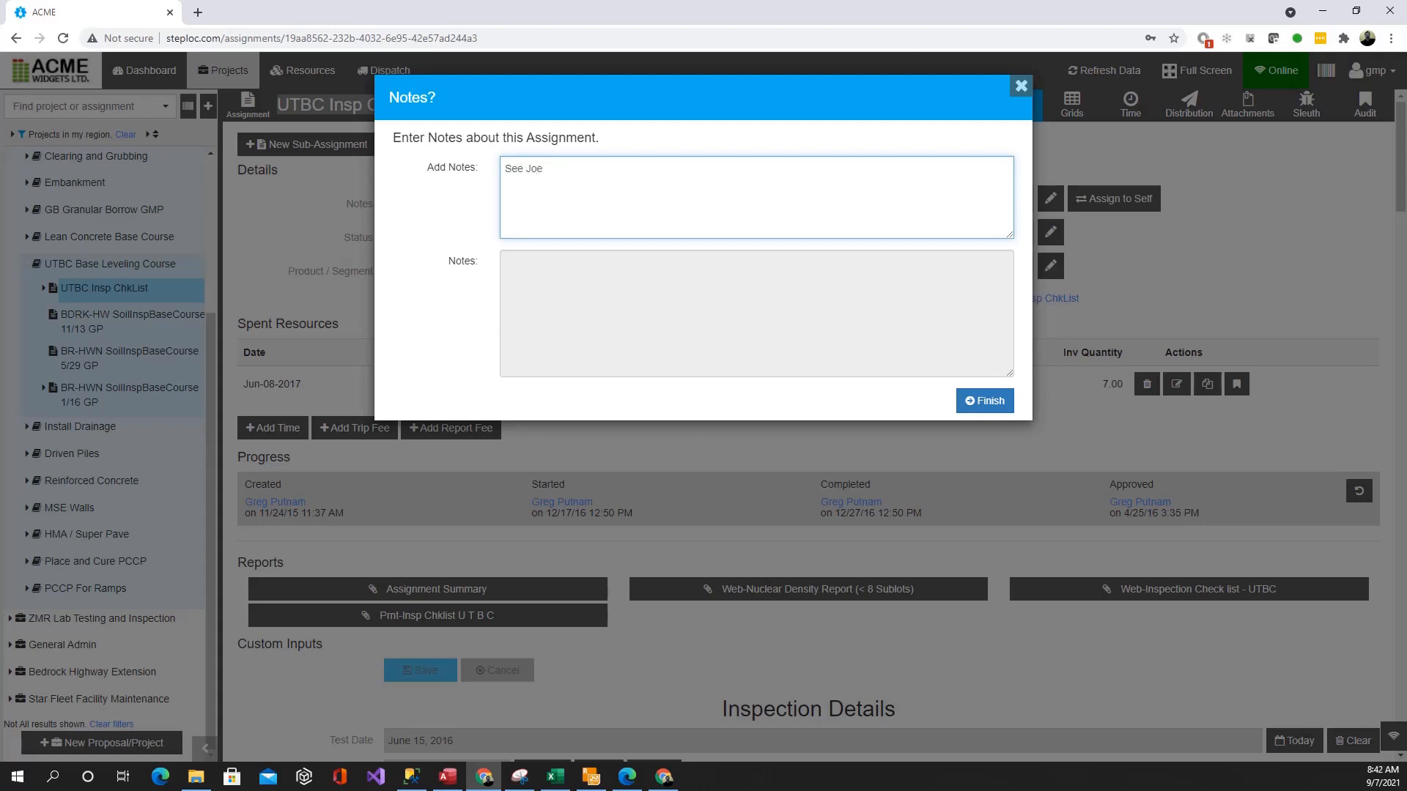
pyautogui.click(1009, 404)
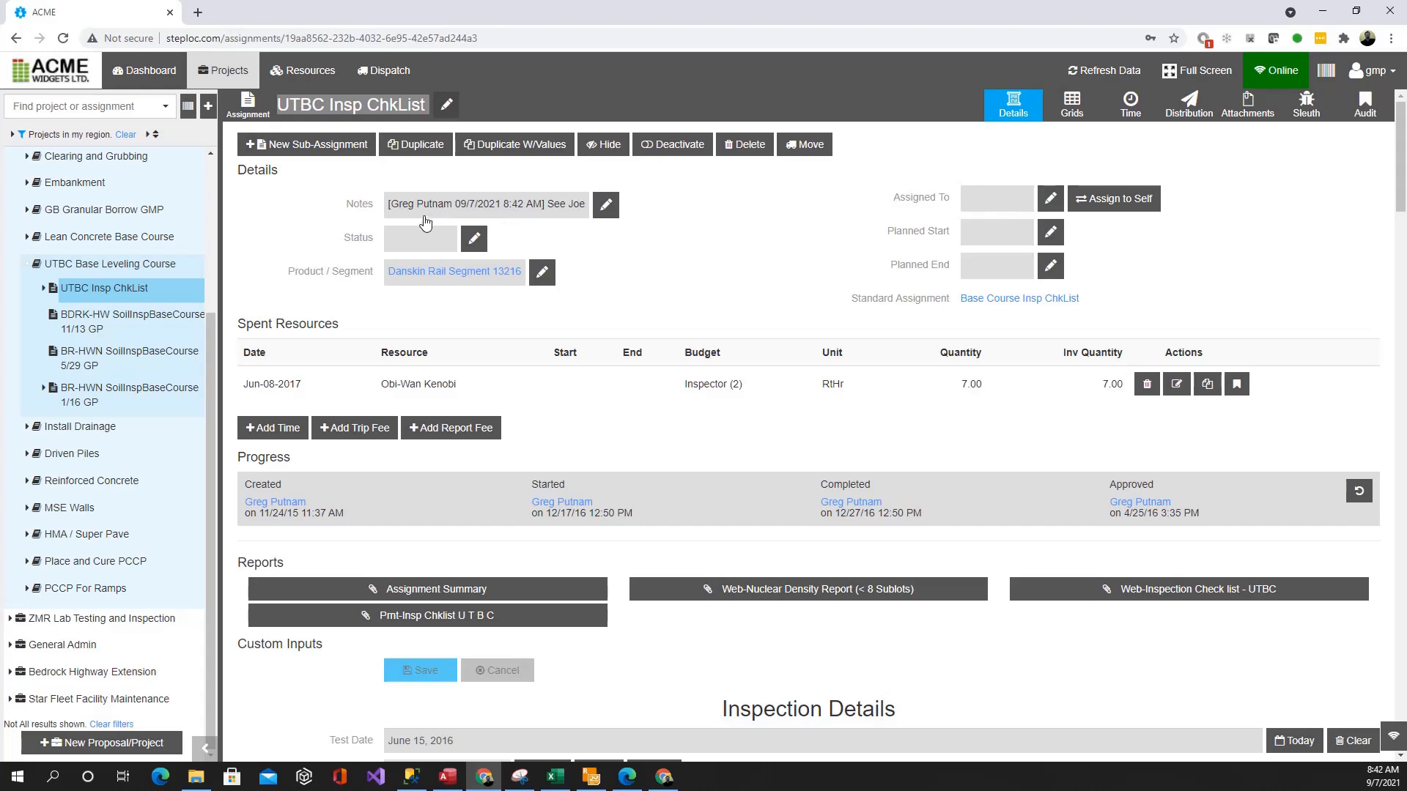
pyautogui.click(474, 240)
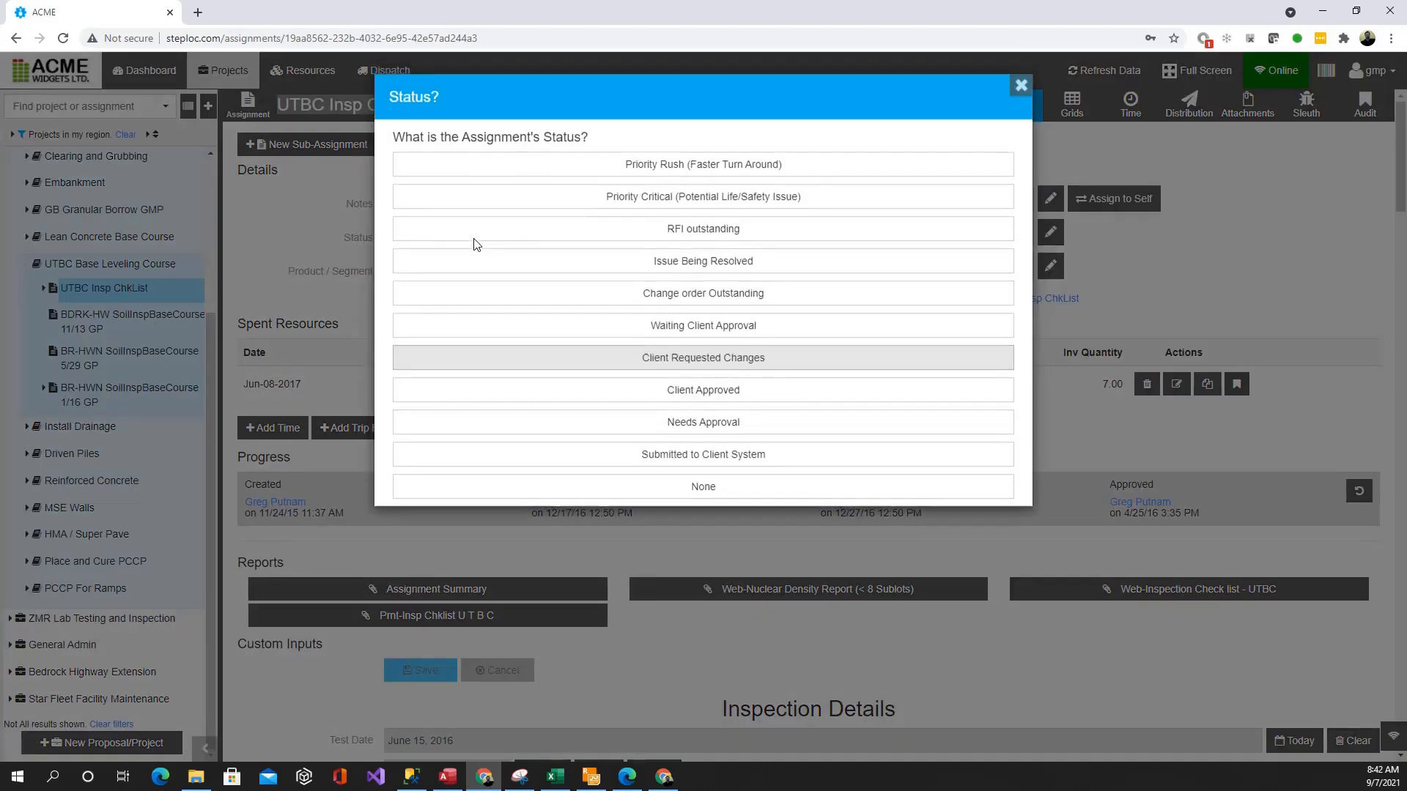
pyautogui.click(662, 326)
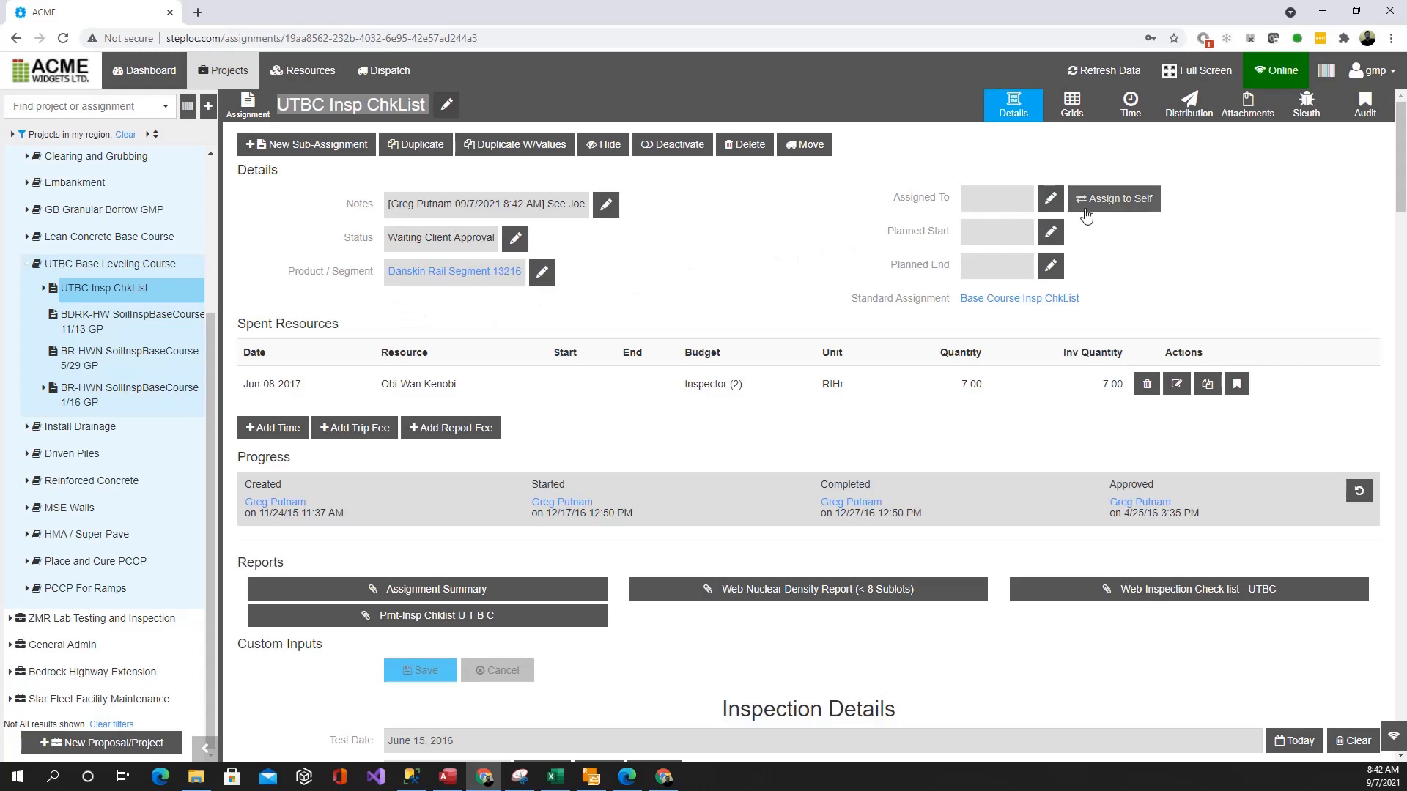
# Step: Assign the assignment to yourself and plan it to start at the current time and last 2 hours
pyautogui.click(1124, 203)
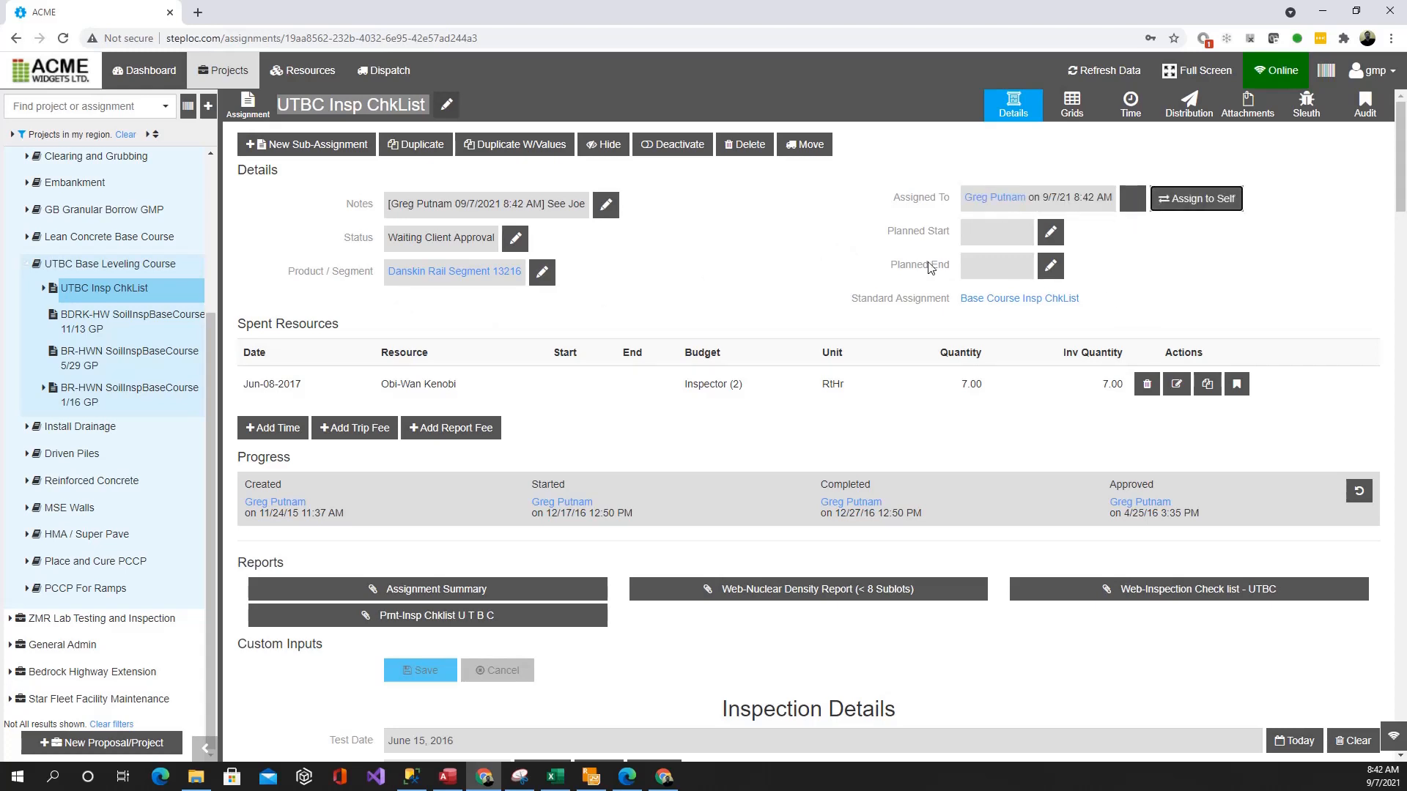
pyautogui.click(1051, 233)
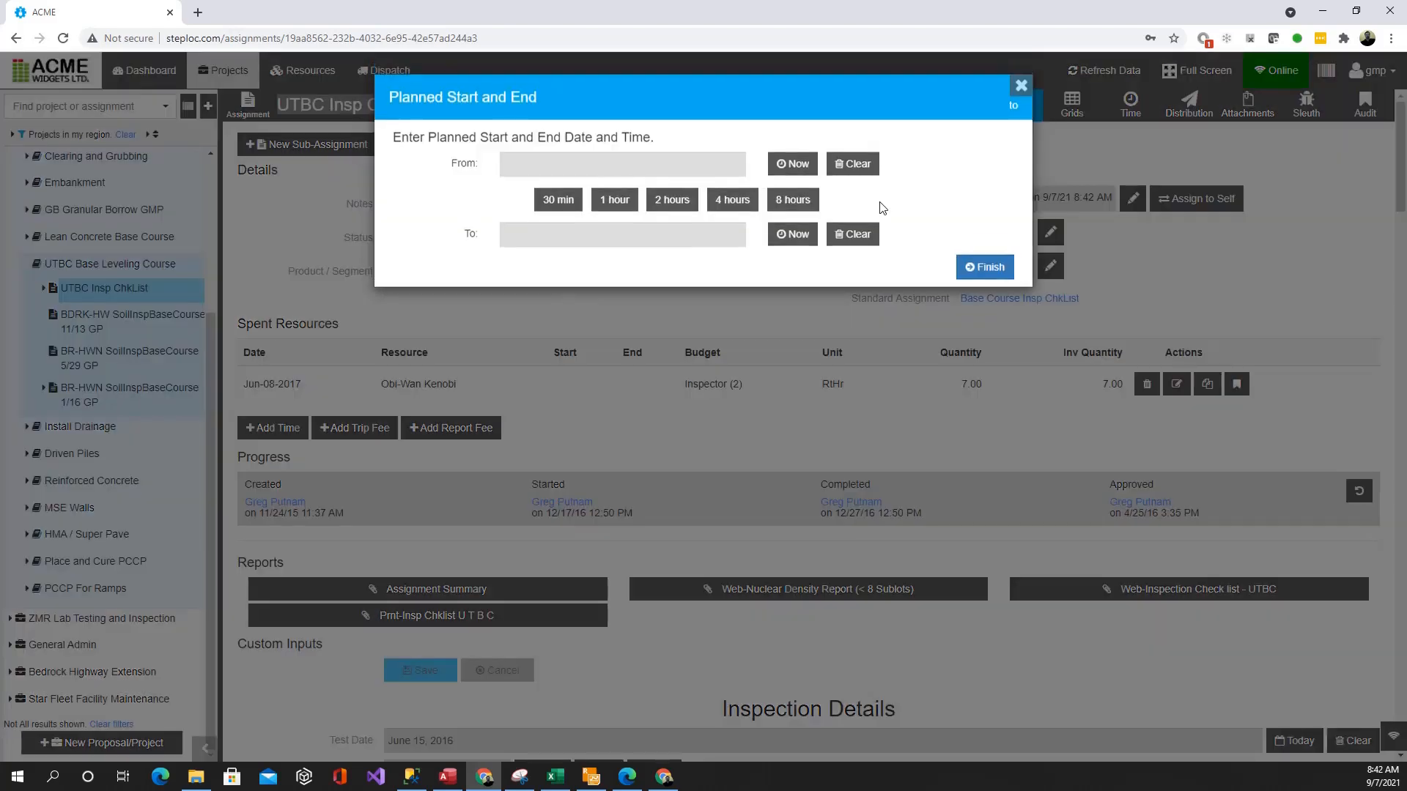
pyautogui.click(792, 164)
pyautogui.click(672, 200)
pyautogui.click(985, 268)
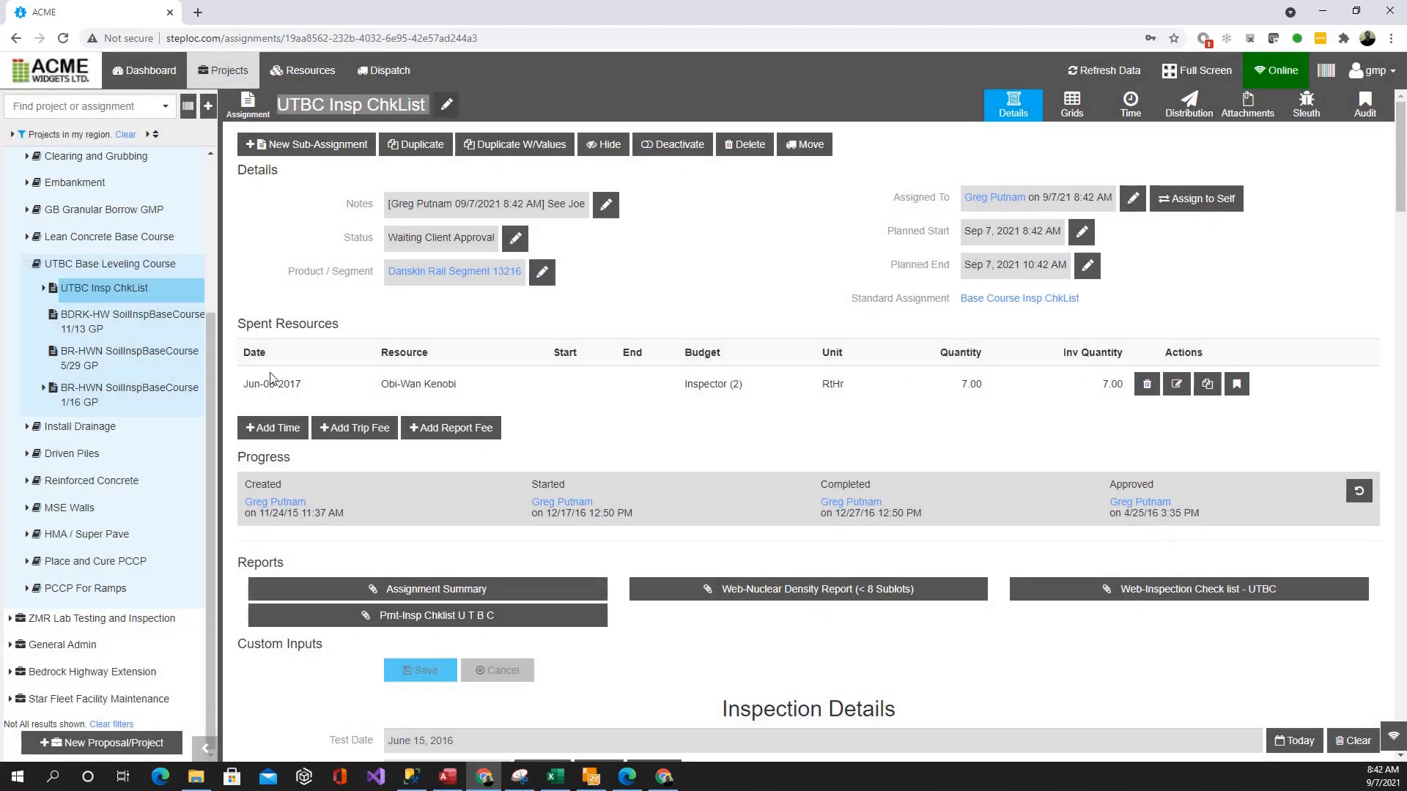
# Step: View the assignment's blank time sheet entry without saving it, and add a report fee to the spent resources
pyautogui.scroll(-2, 268, 371)
pyautogui.scroll(1, 285, 304)
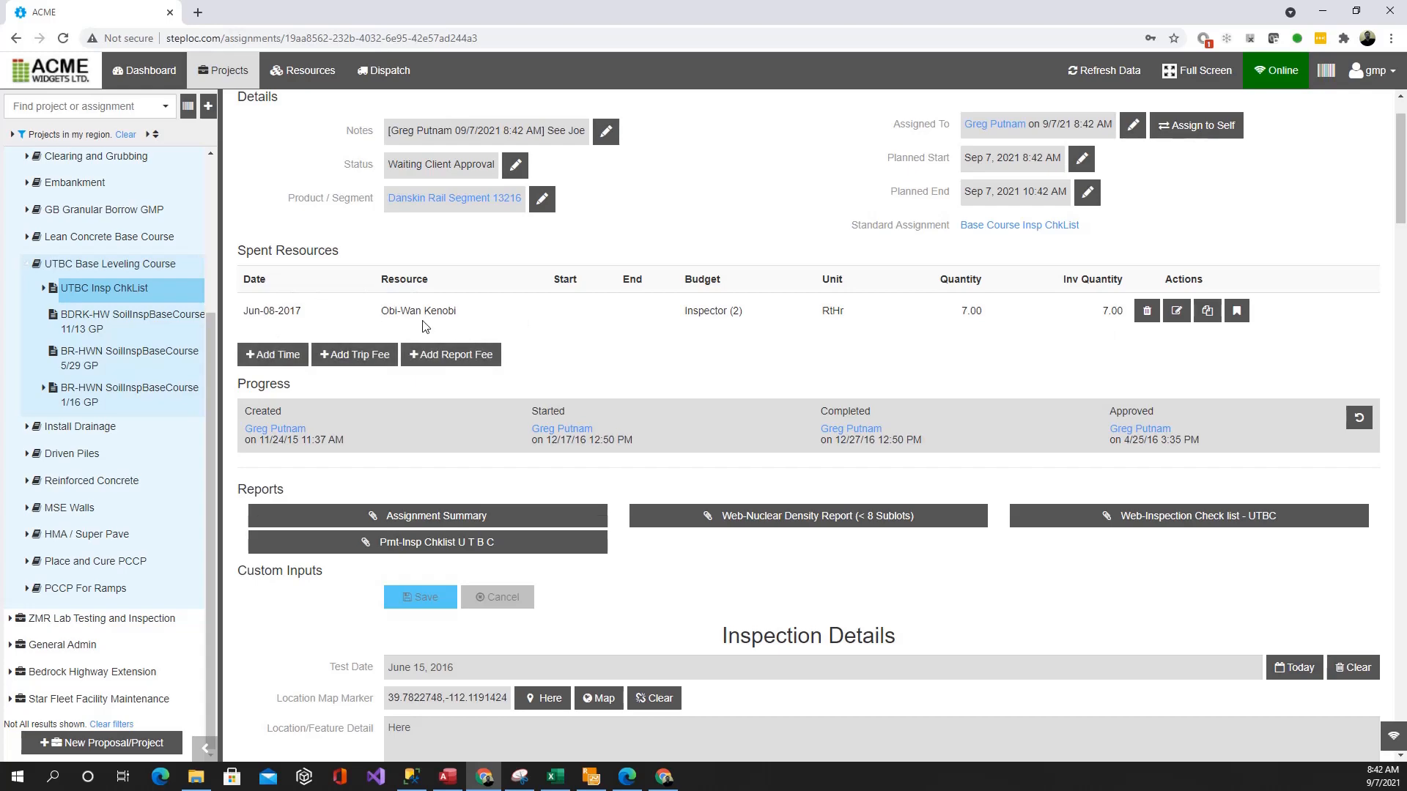
pyautogui.click(275, 357)
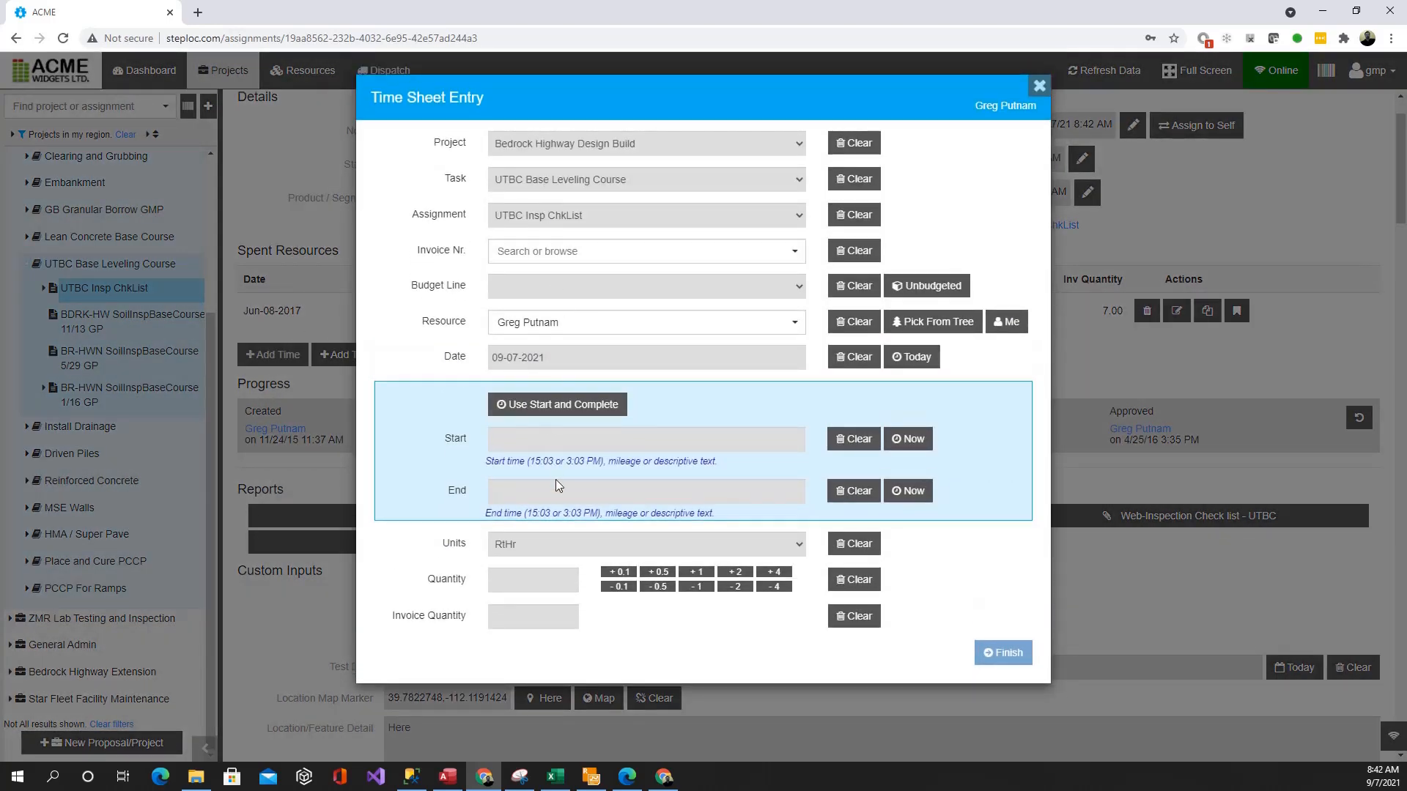
pyautogui.click(1041, 87)
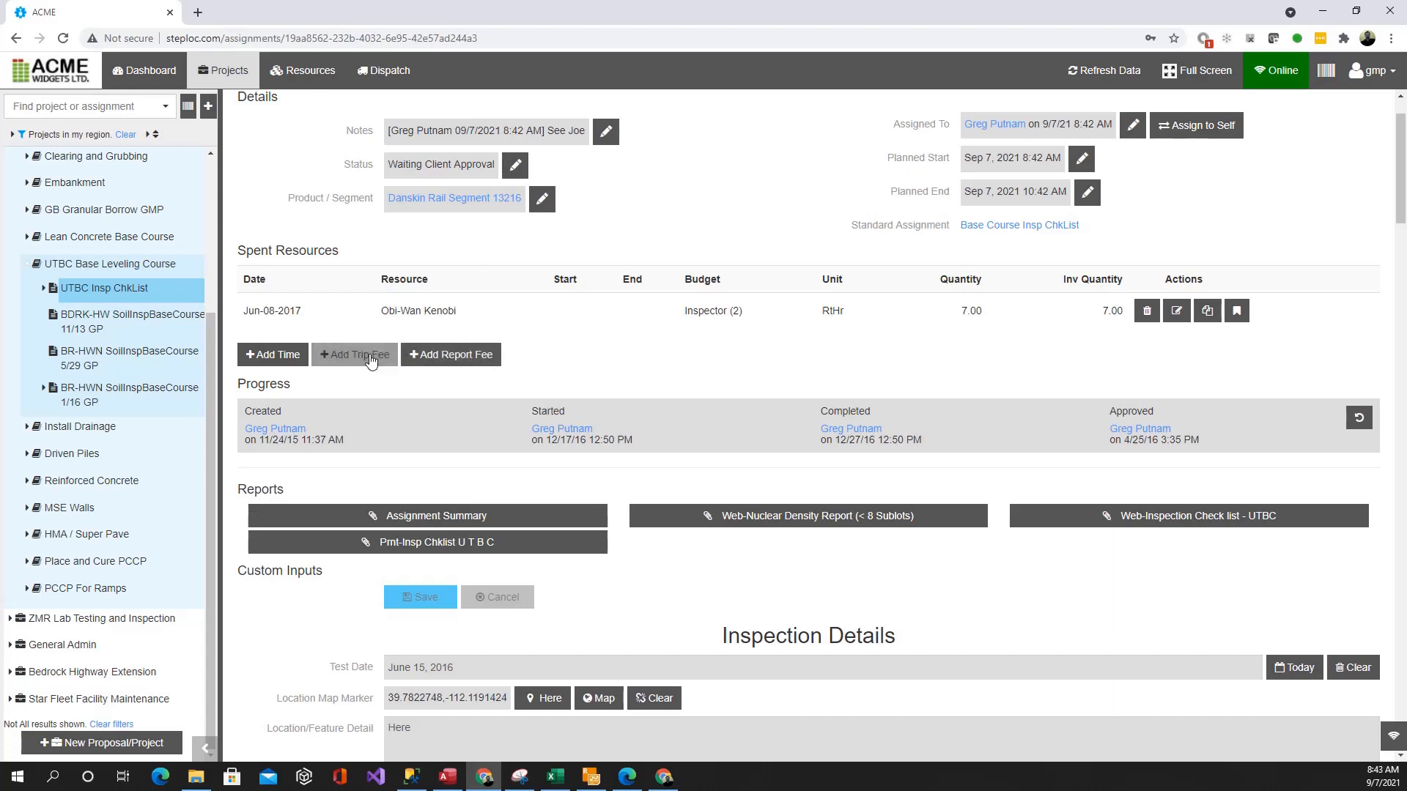
pyautogui.click(463, 359)
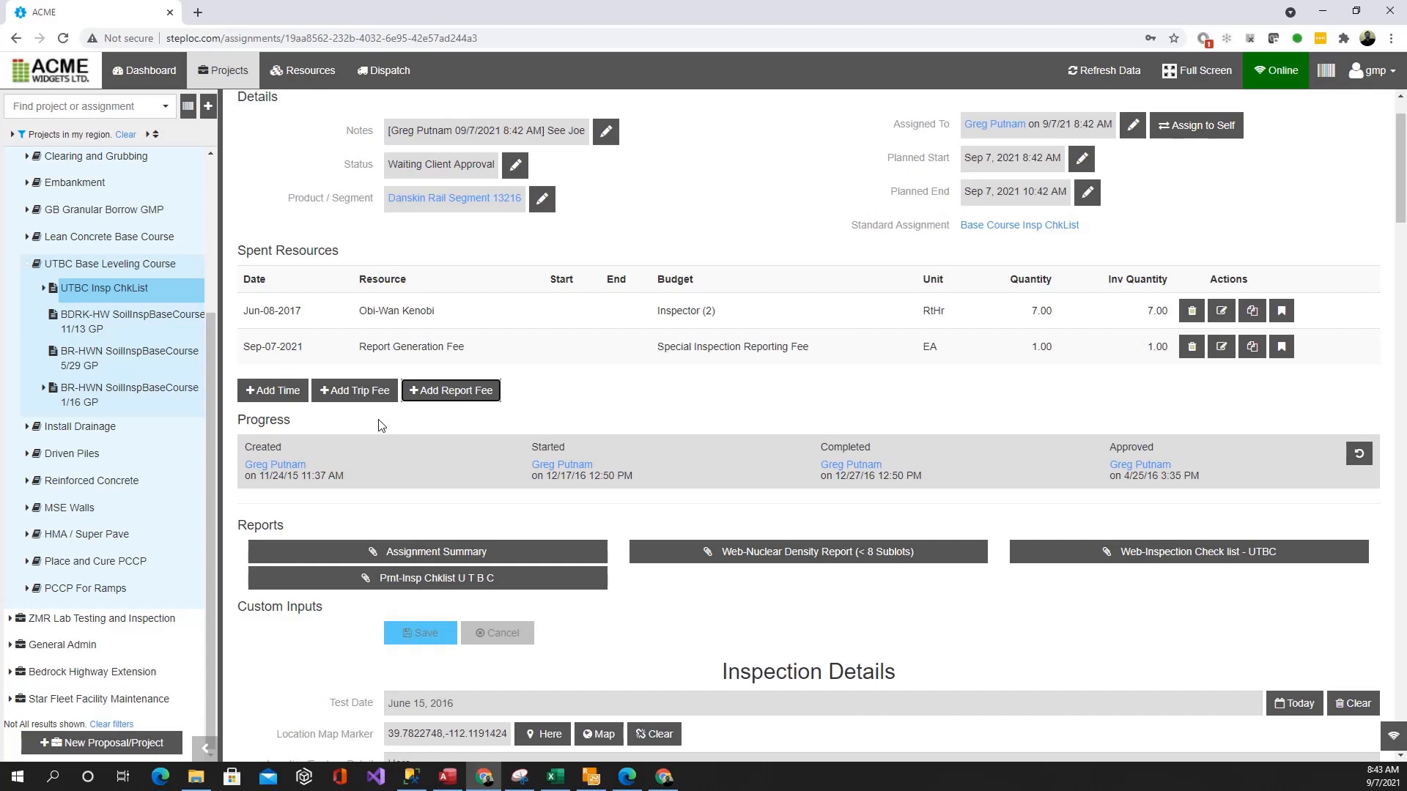
# Step: Revert the assignment's approval, completion and start so that only its created stage remains
pyautogui.scroll(-1, 380, 426)
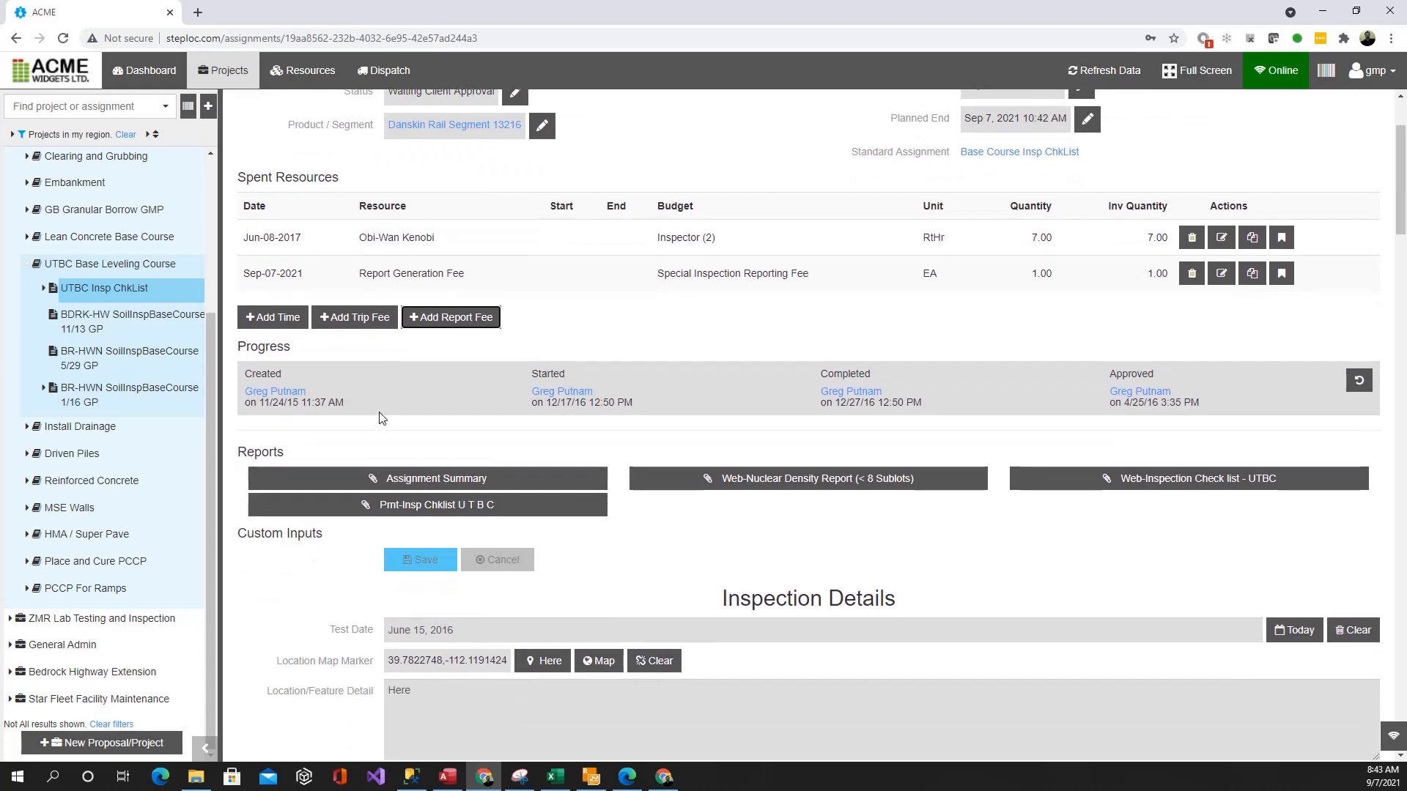
pyautogui.click(1359, 383)
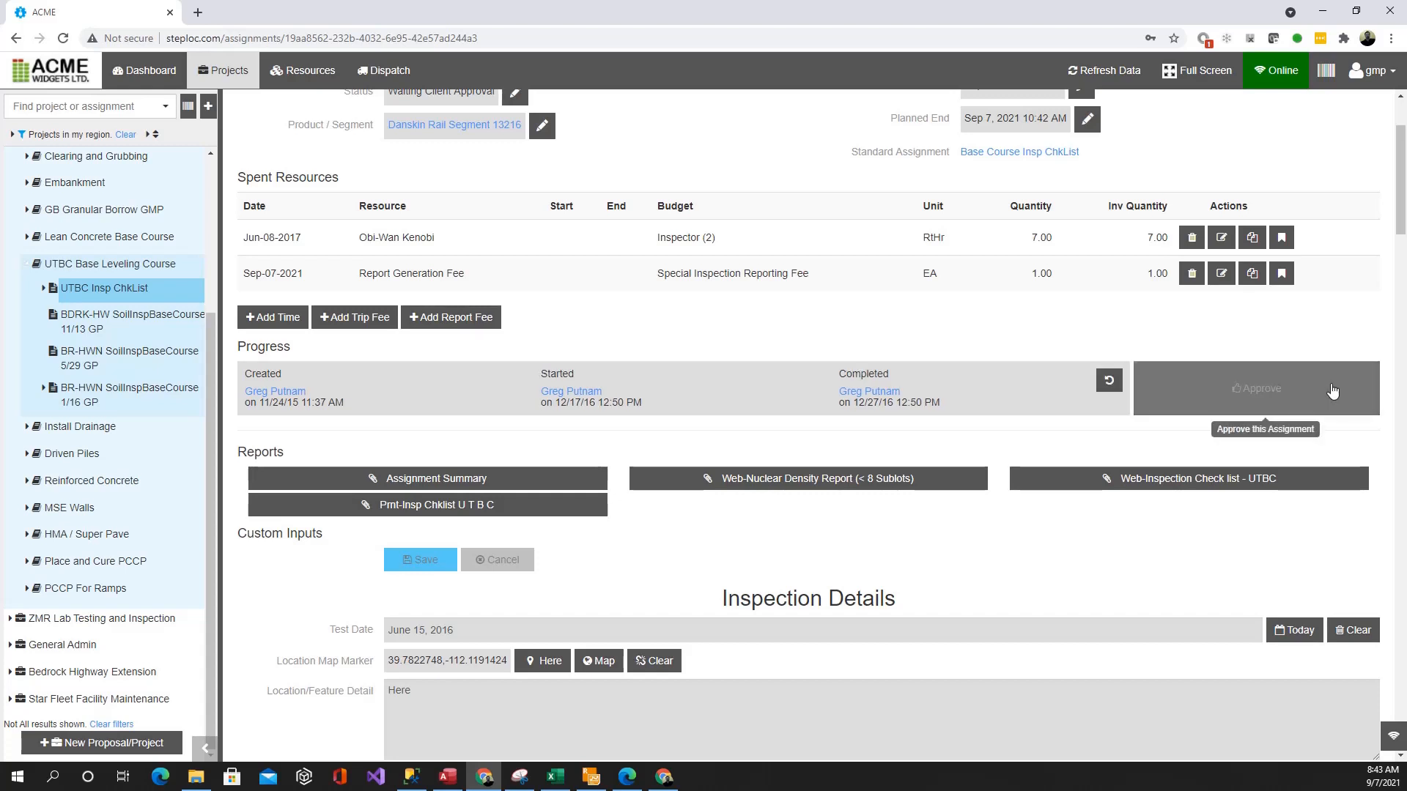
pyautogui.click(1108, 381)
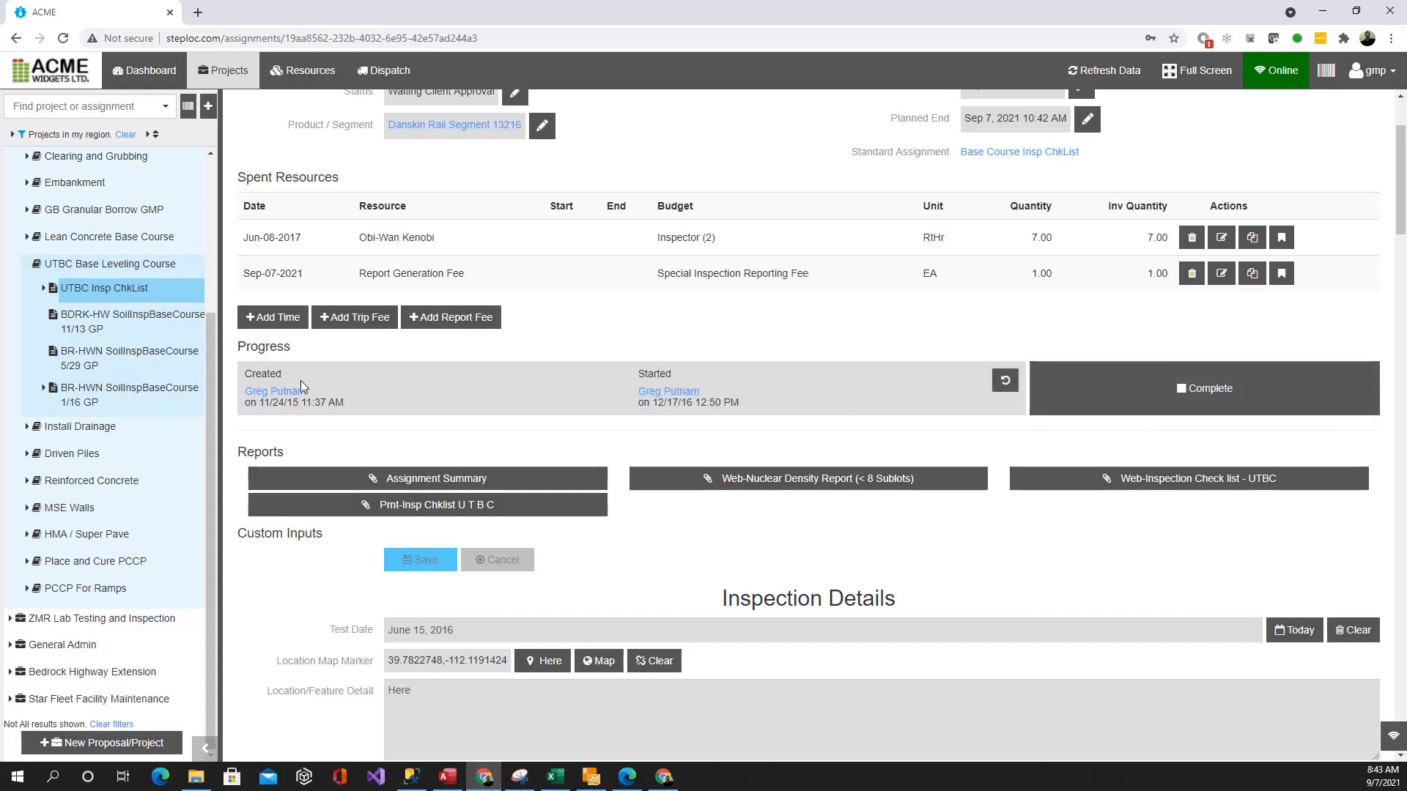
pyautogui.click(1004, 380)
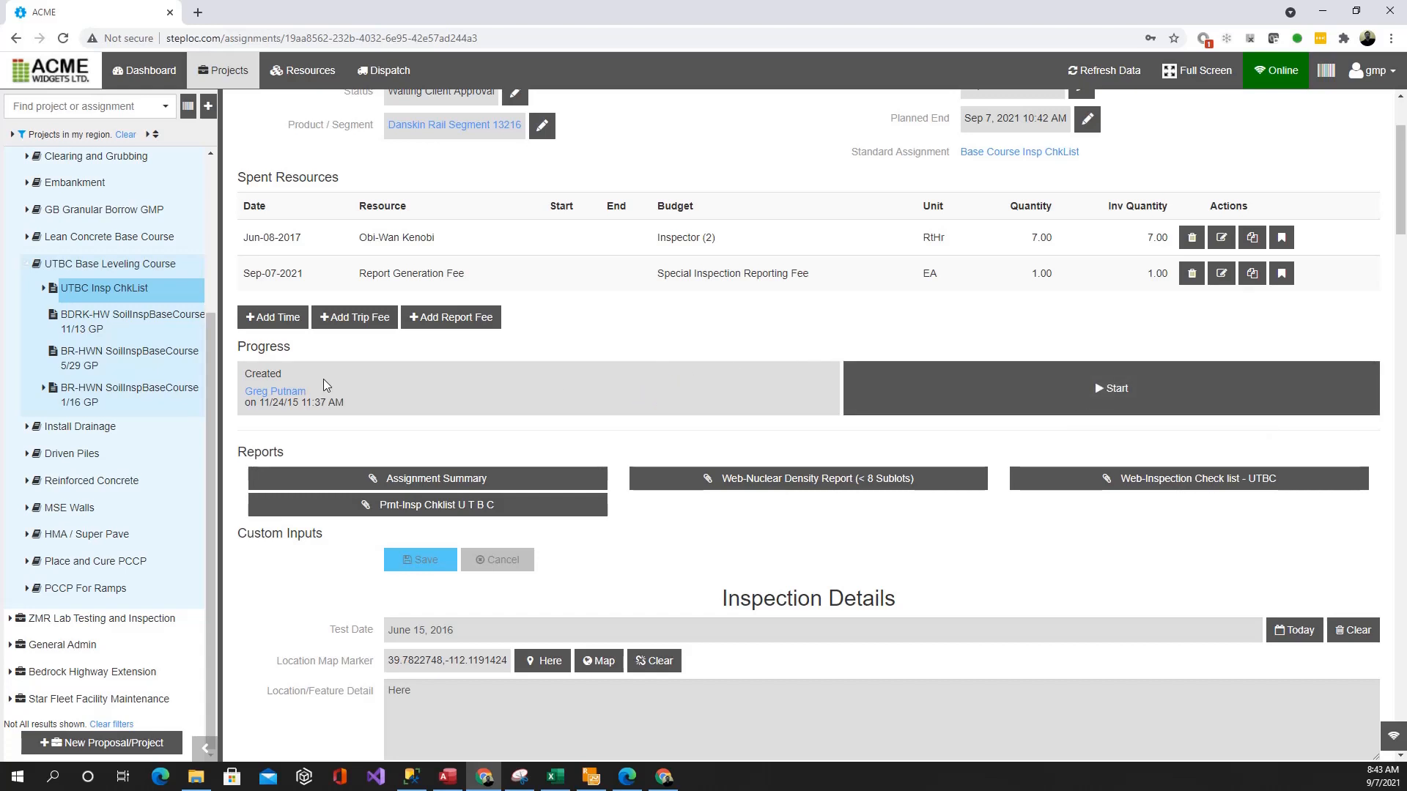
# Step: Start the assignment again and mark it as complete
pyautogui.click(958, 398)
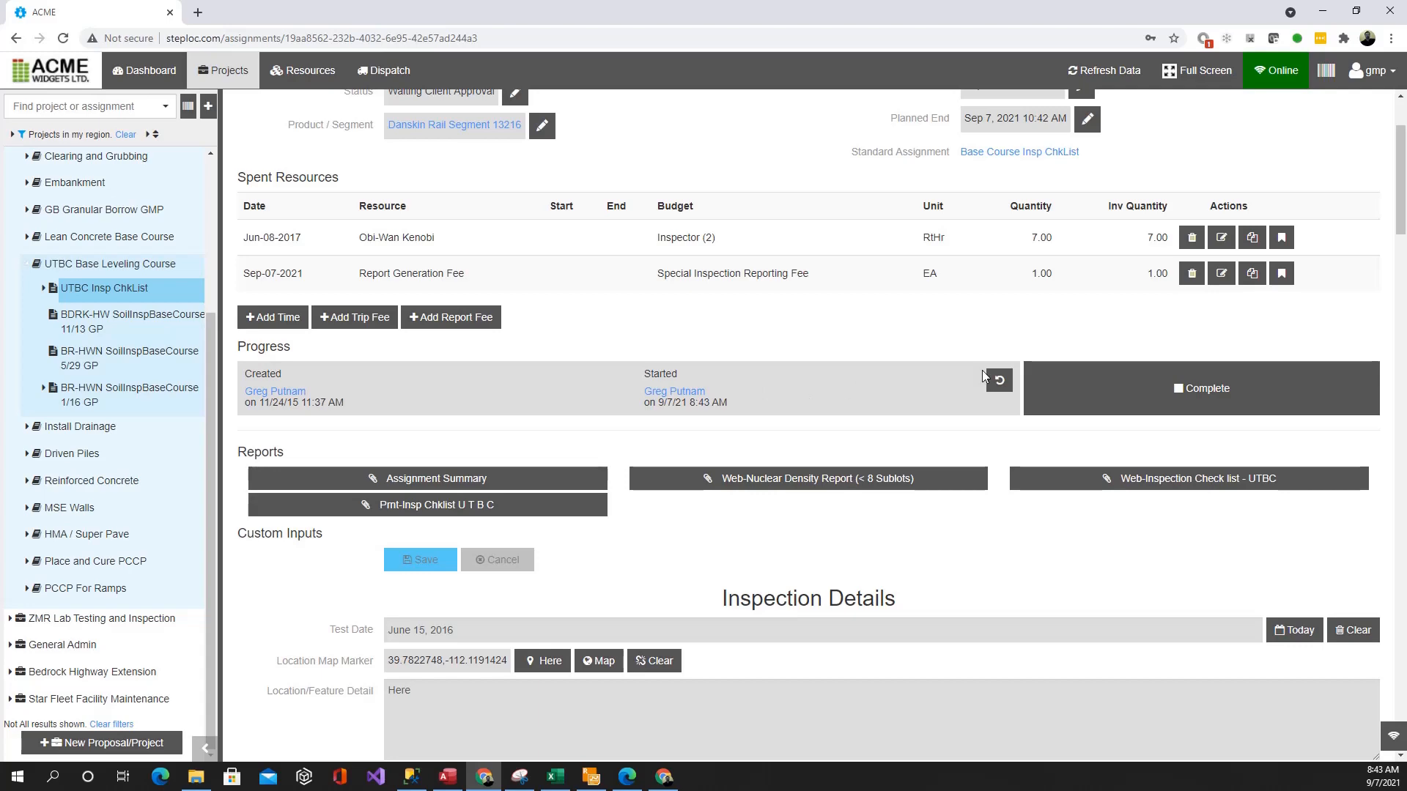
pyautogui.scroll(-3, 553, 525)
pyautogui.scroll(2, 553, 512)
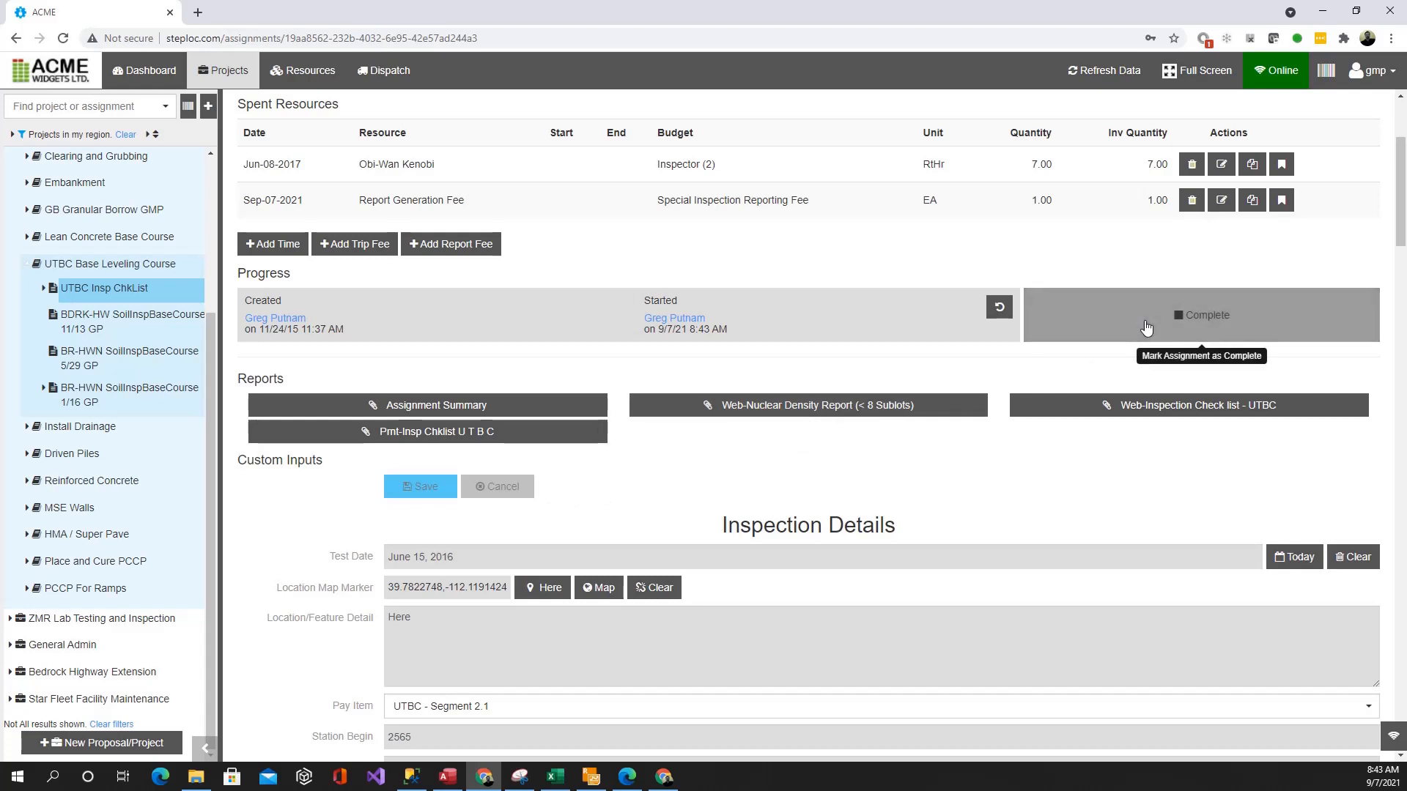
pyautogui.click(1041, 333)
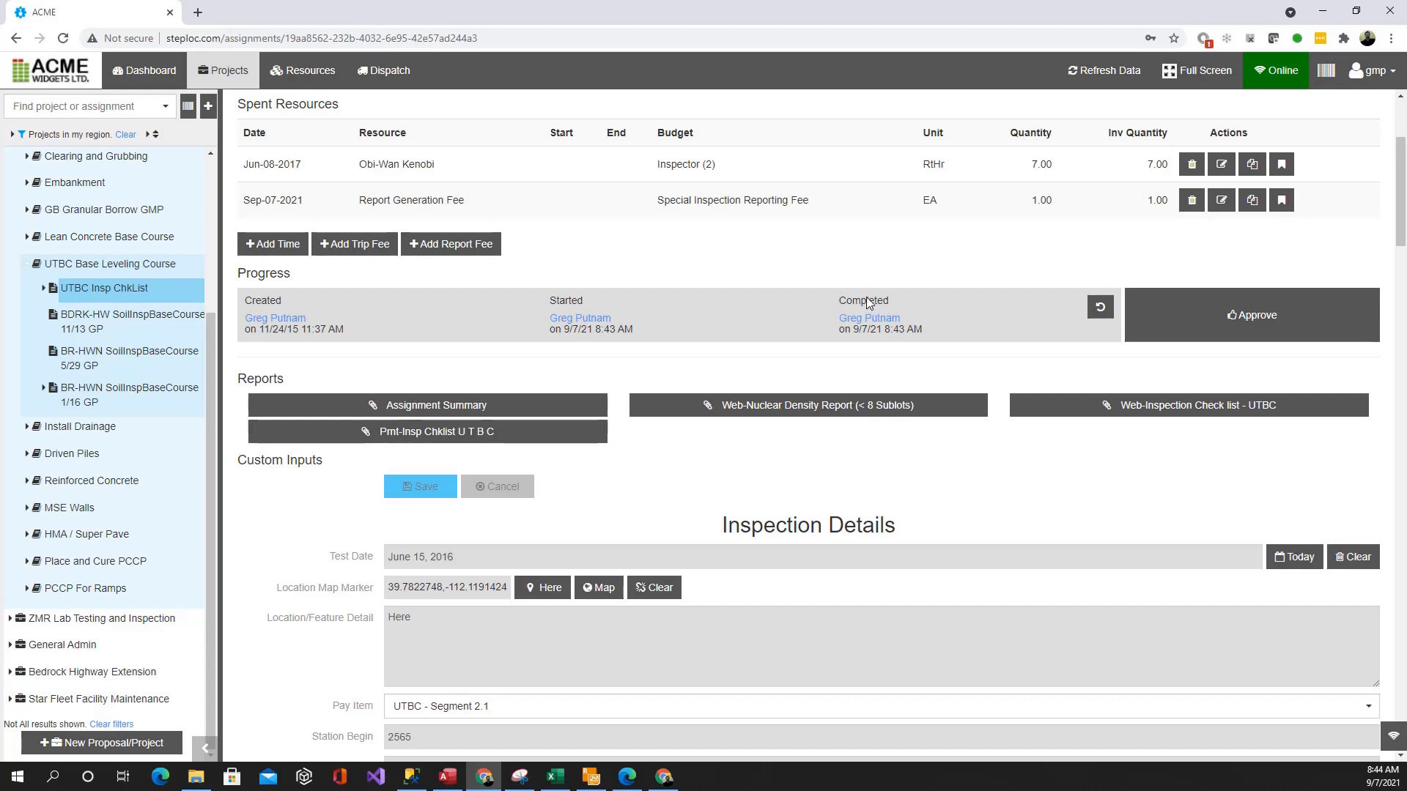
# Step: Set the inspection details' test date to June 10, 2016
pyautogui.scroll(-2, 414, 344)
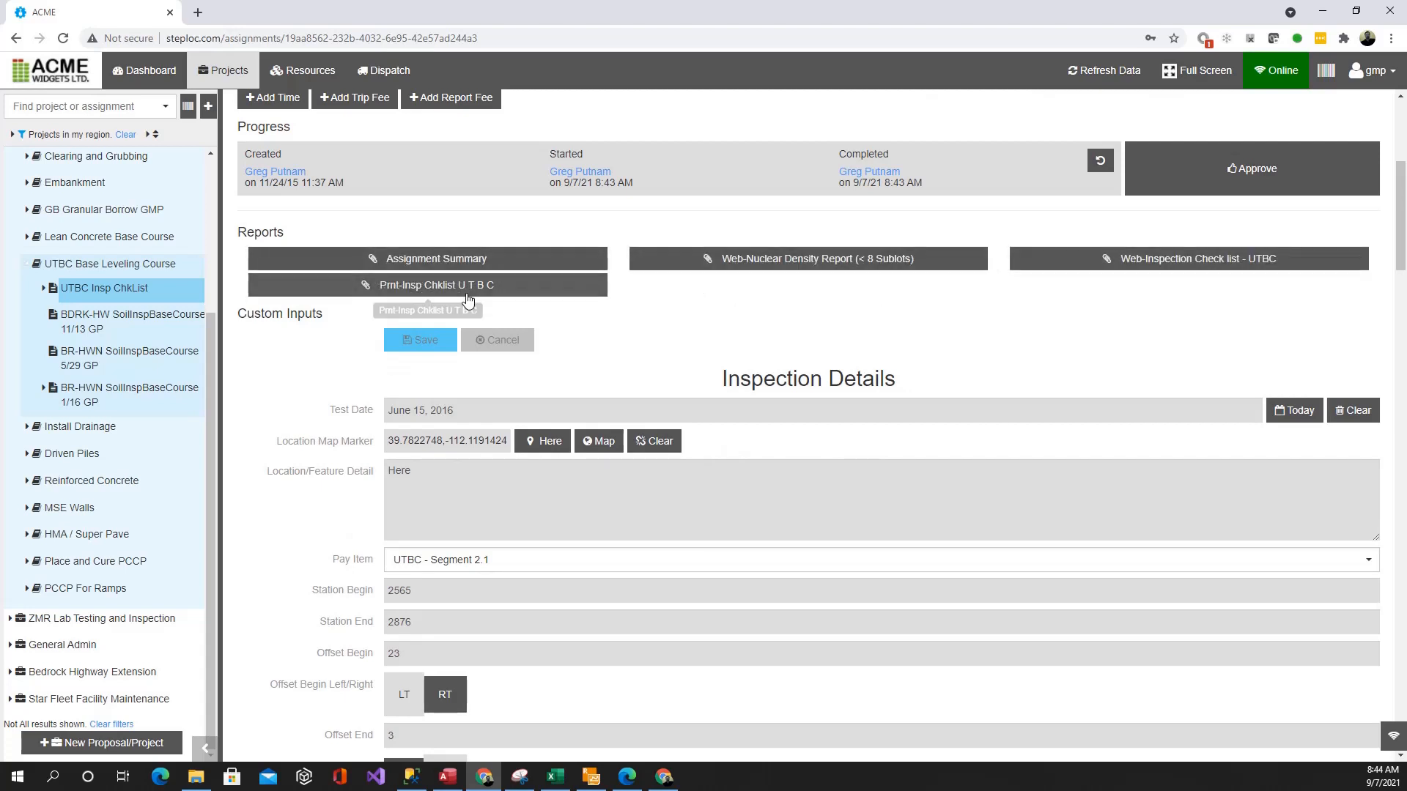
pyautogui.scroll(-2, 297, 333)
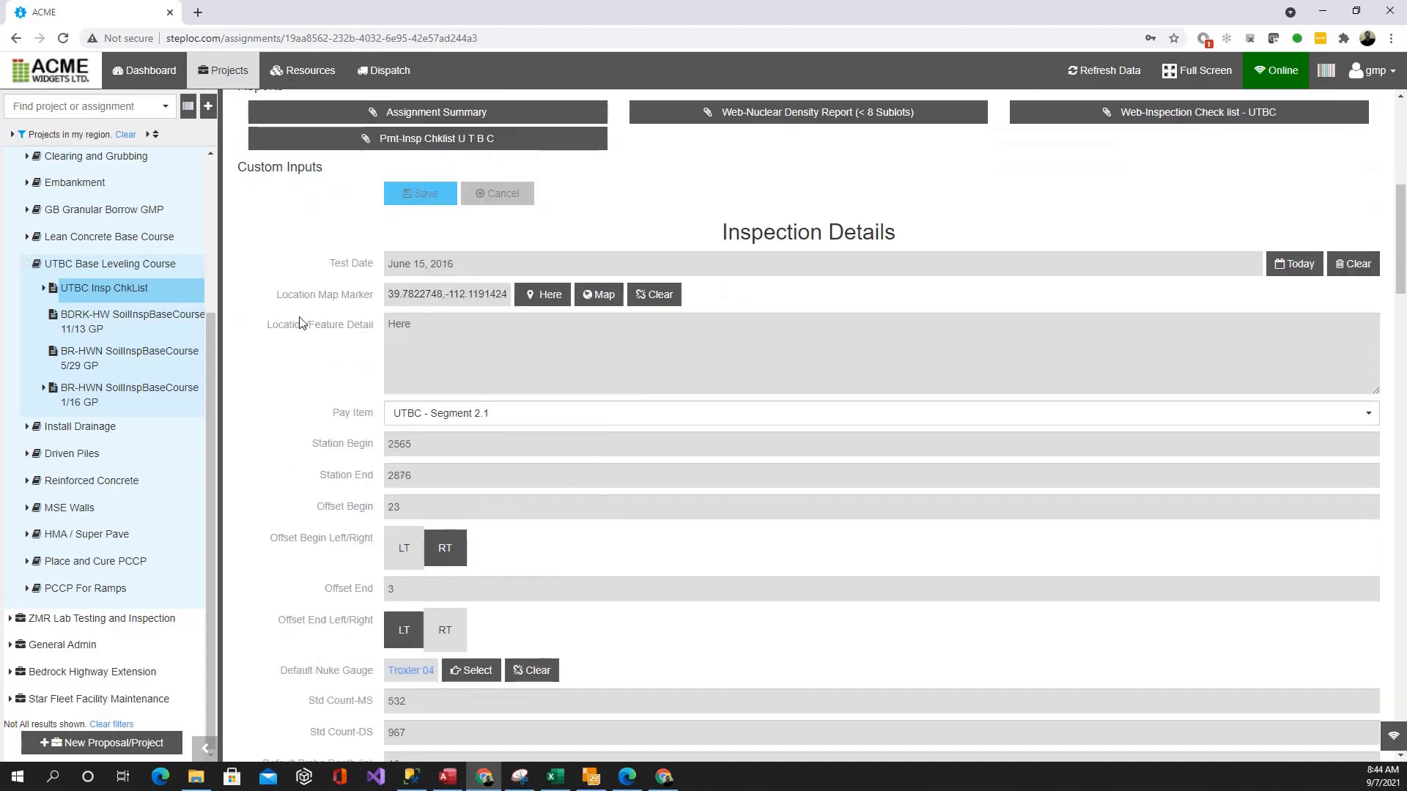
pyautogui.scroll(1, 306, 317)
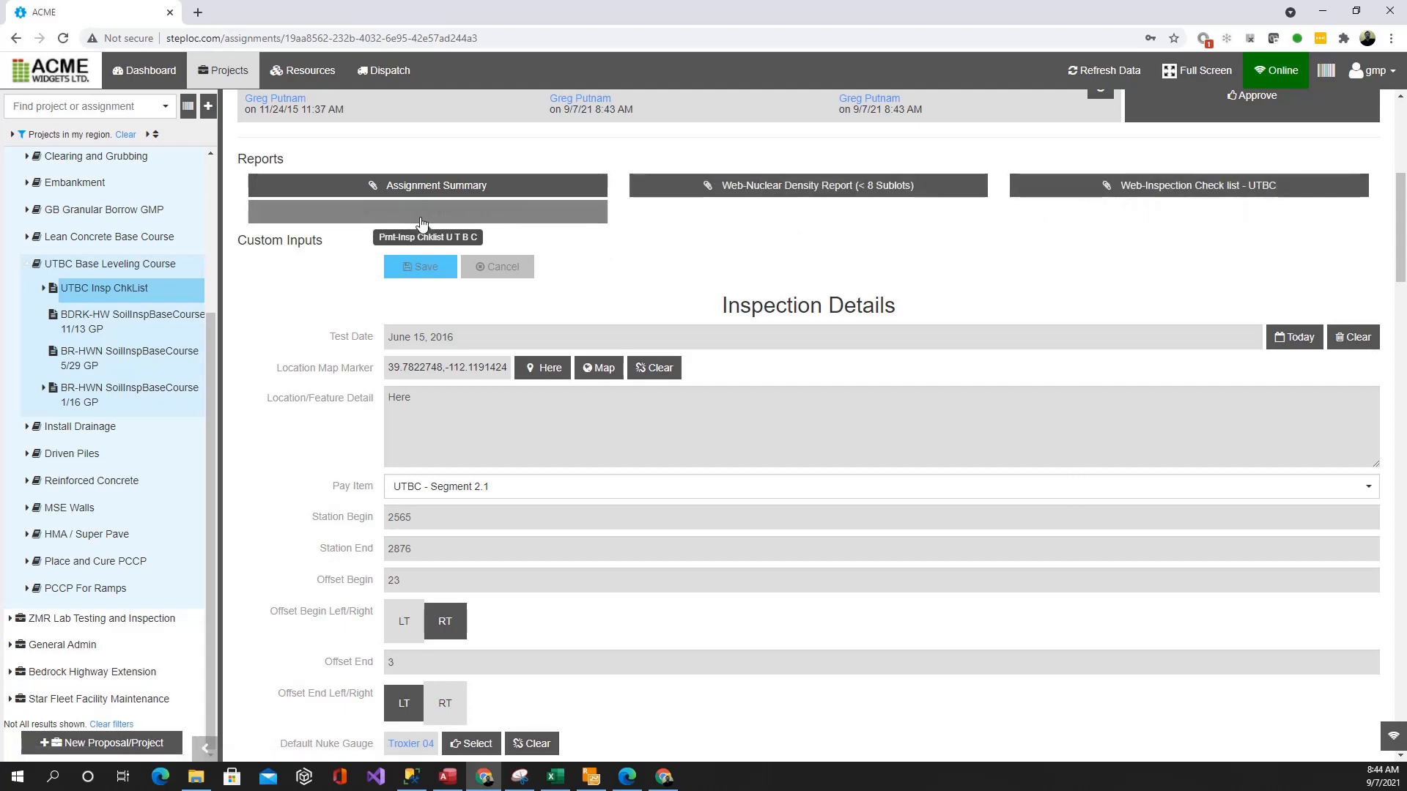
pyautogui.scroll(-2, 332, 366)
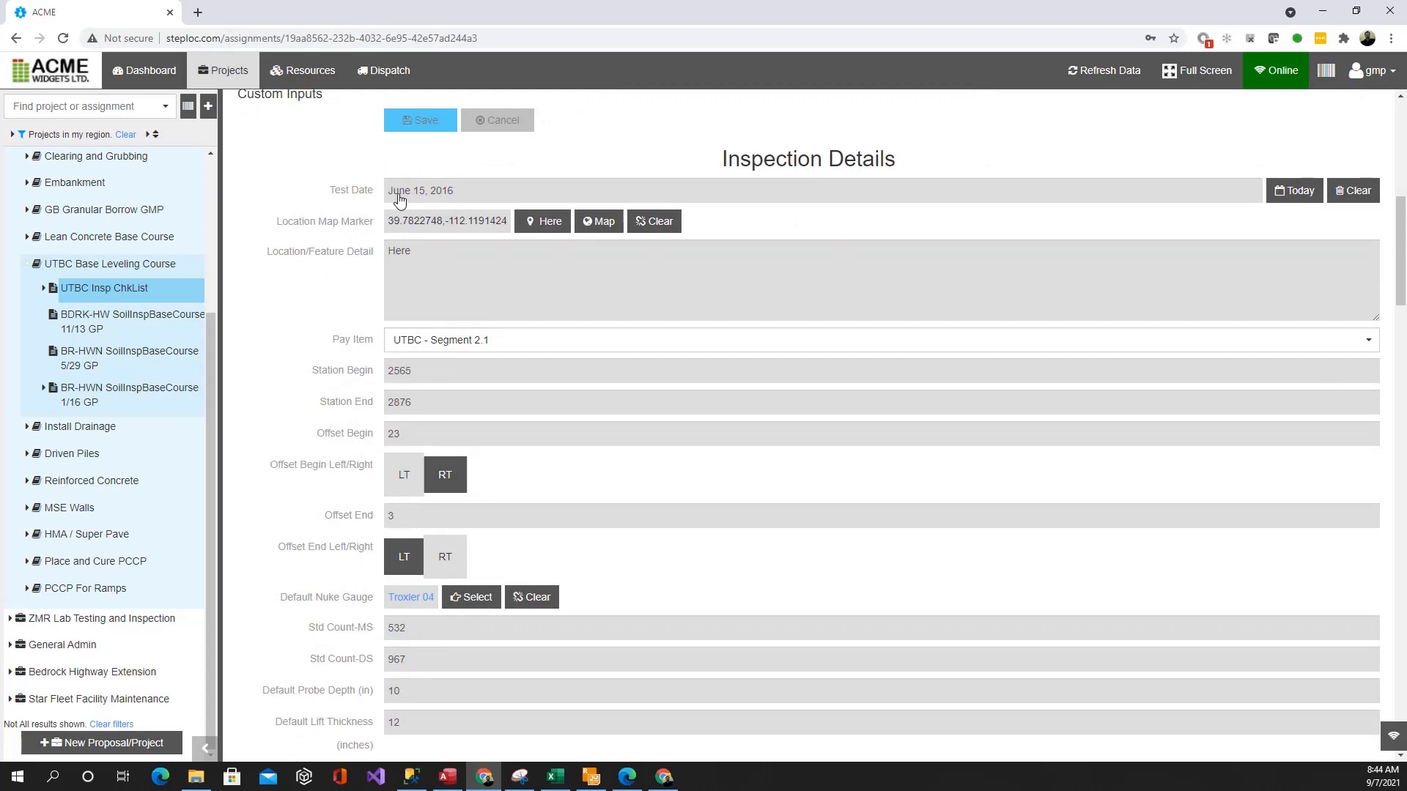
pyautogui.scroll(1, 371, 196)
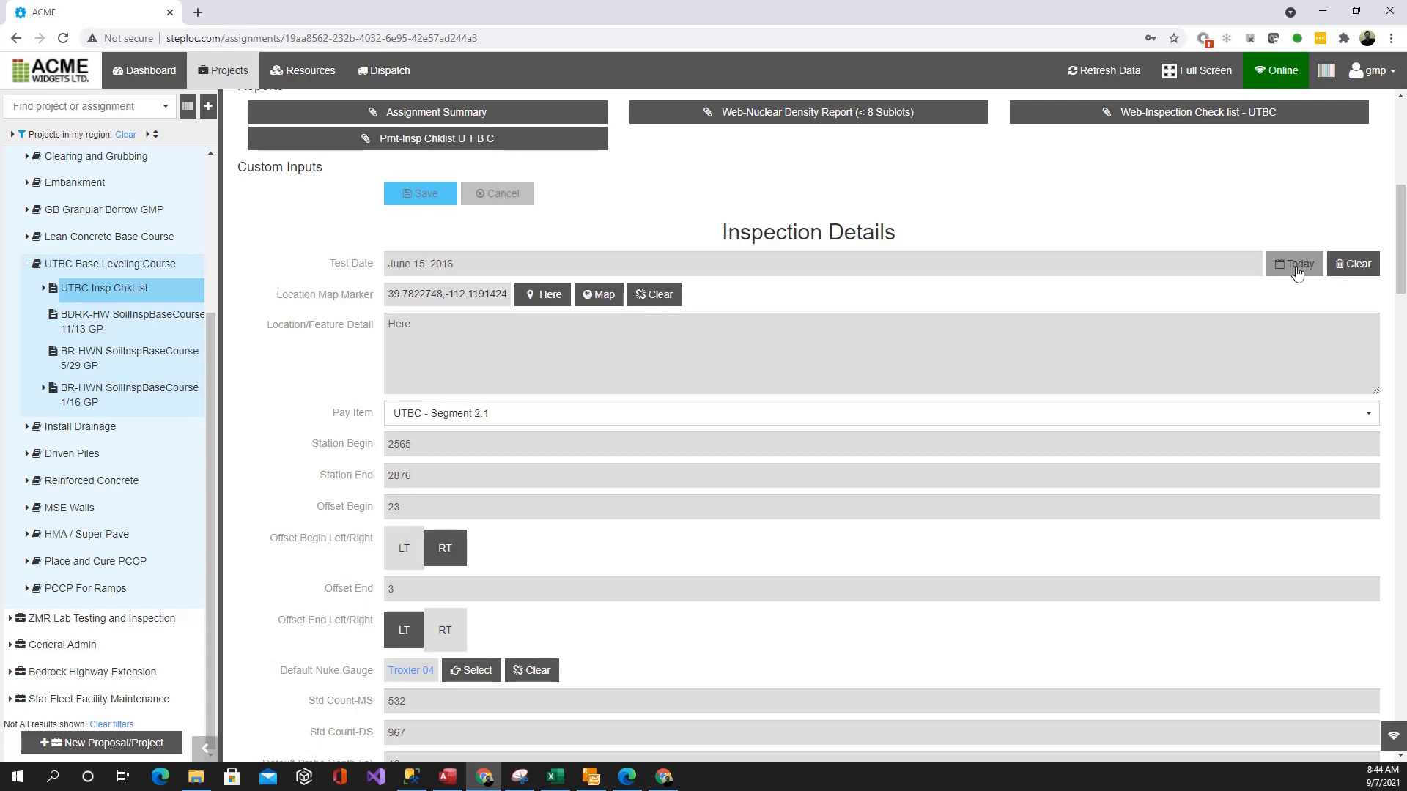
pyautogui.click(651, 273)
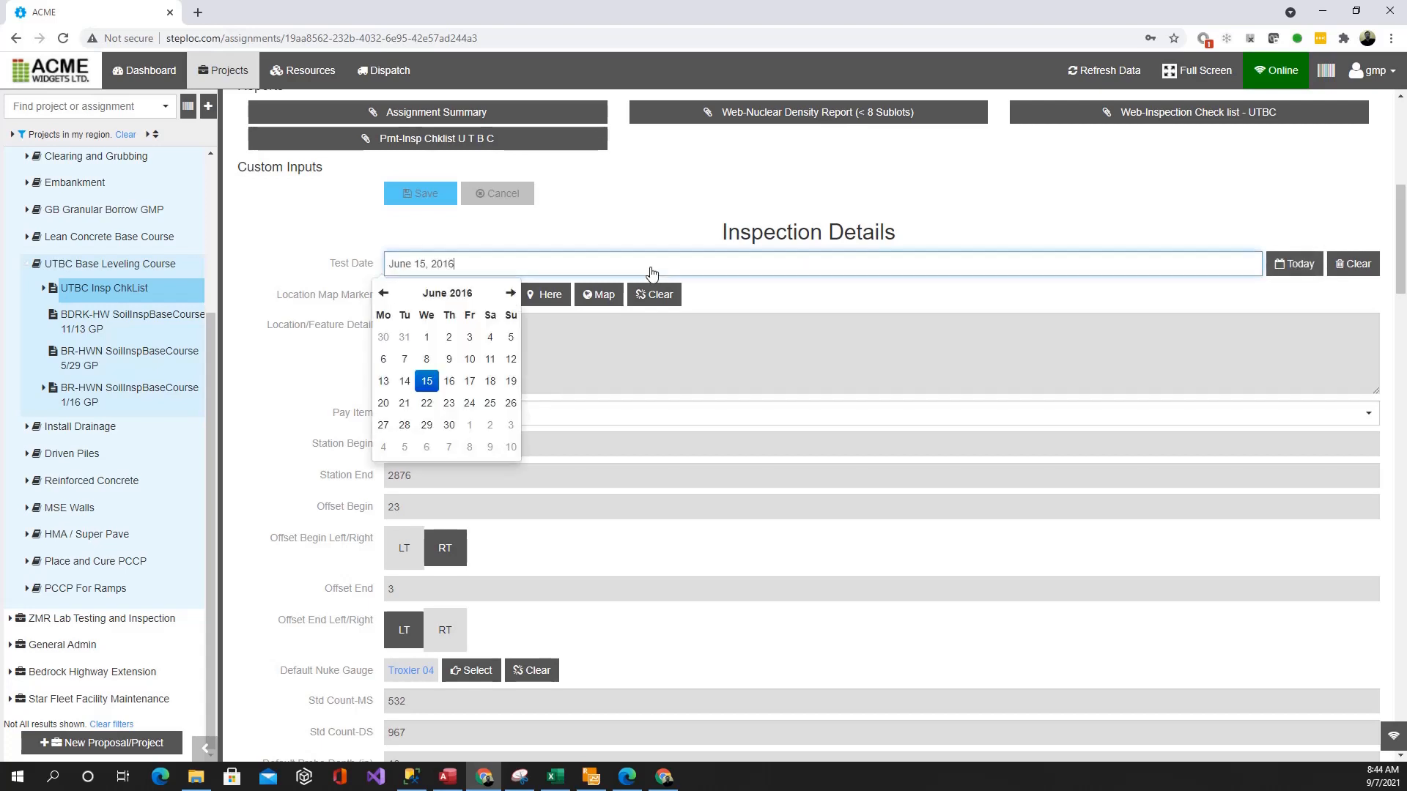
pyautogui.click(469, 360)
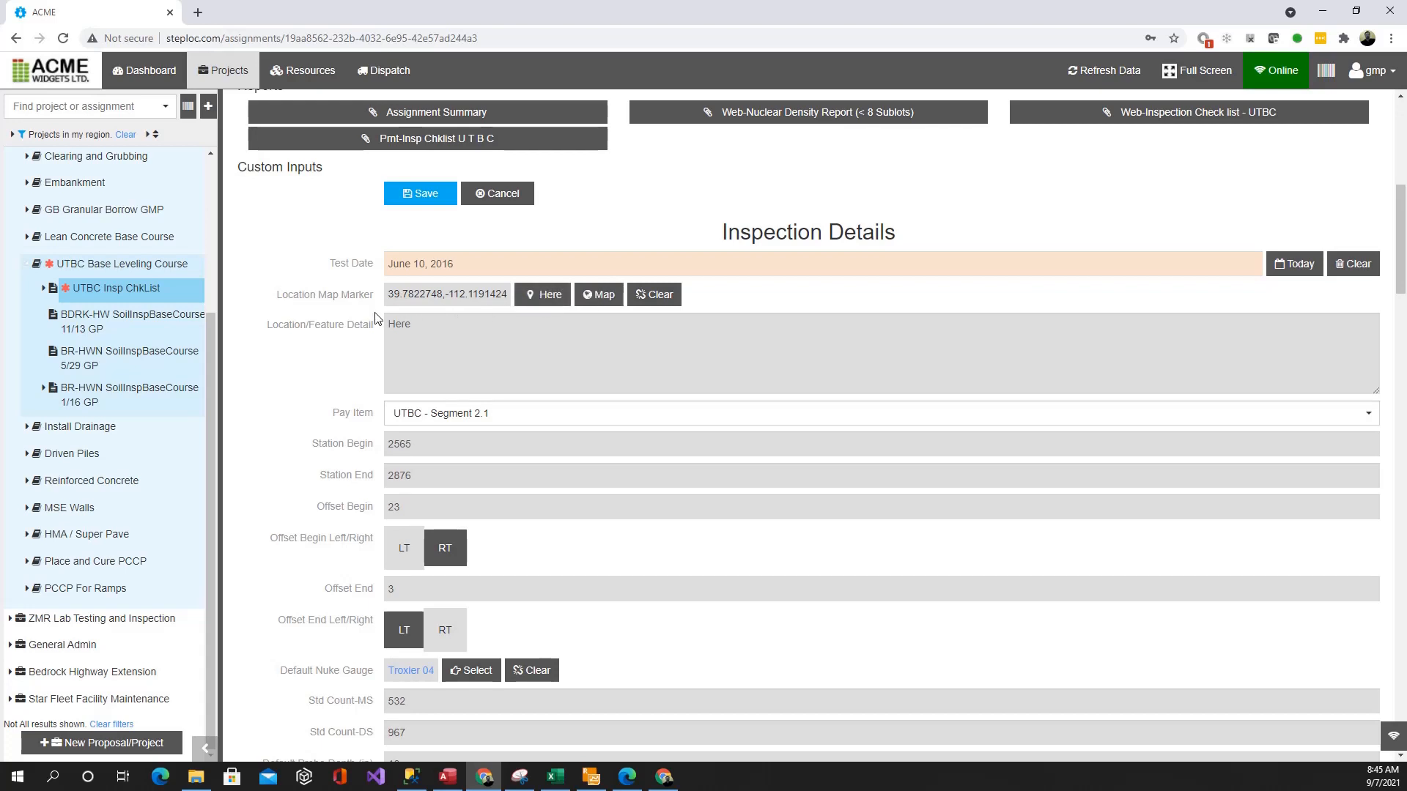
# Step: Set the Offset End Left/Right option to LT in the inspection details
pyautogui.scroll(-2, 374, 319)
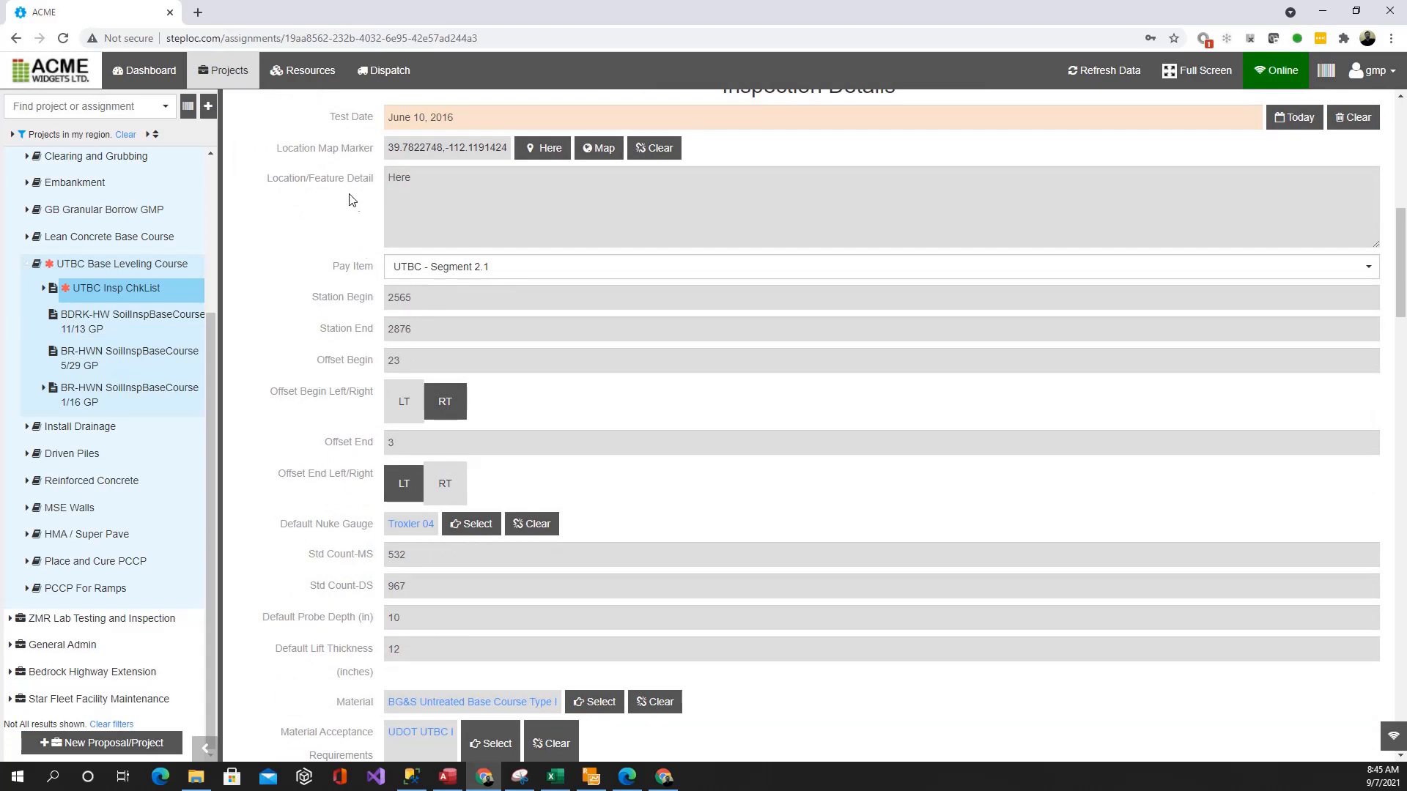
pyautogui.scroll(-2, 352, 244)
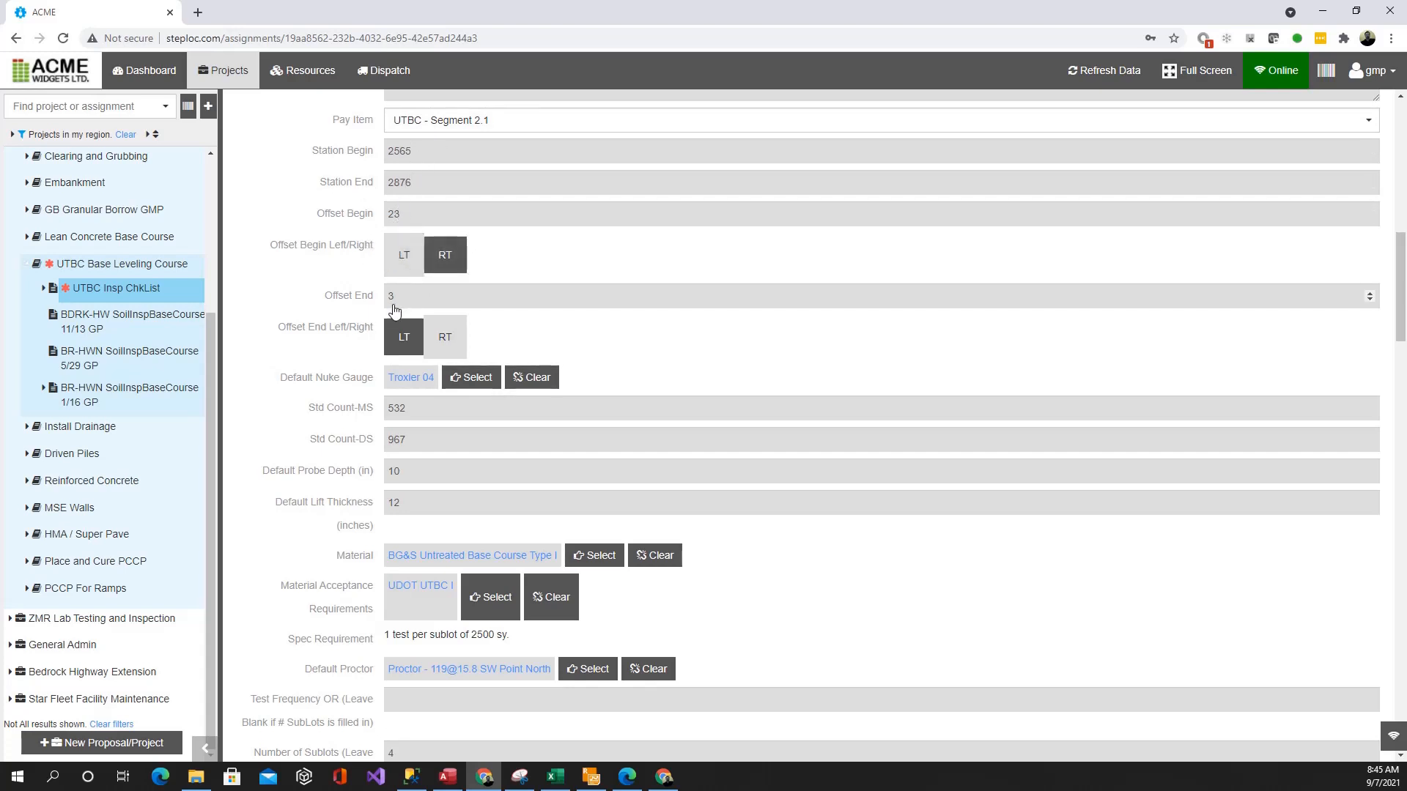
pyautogui.scroll(-2, 381, 337)
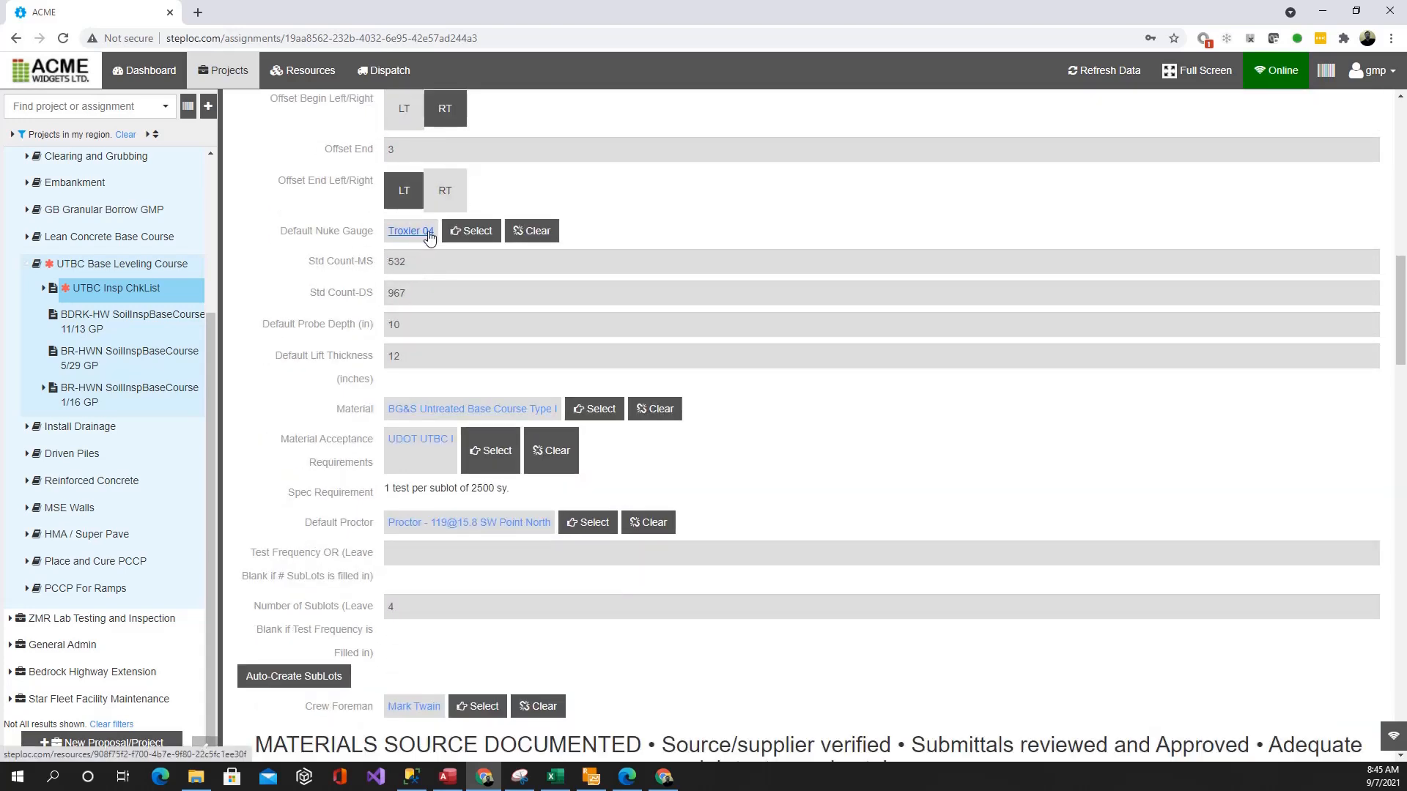
pyautogui.scroll(1, 435, 228)
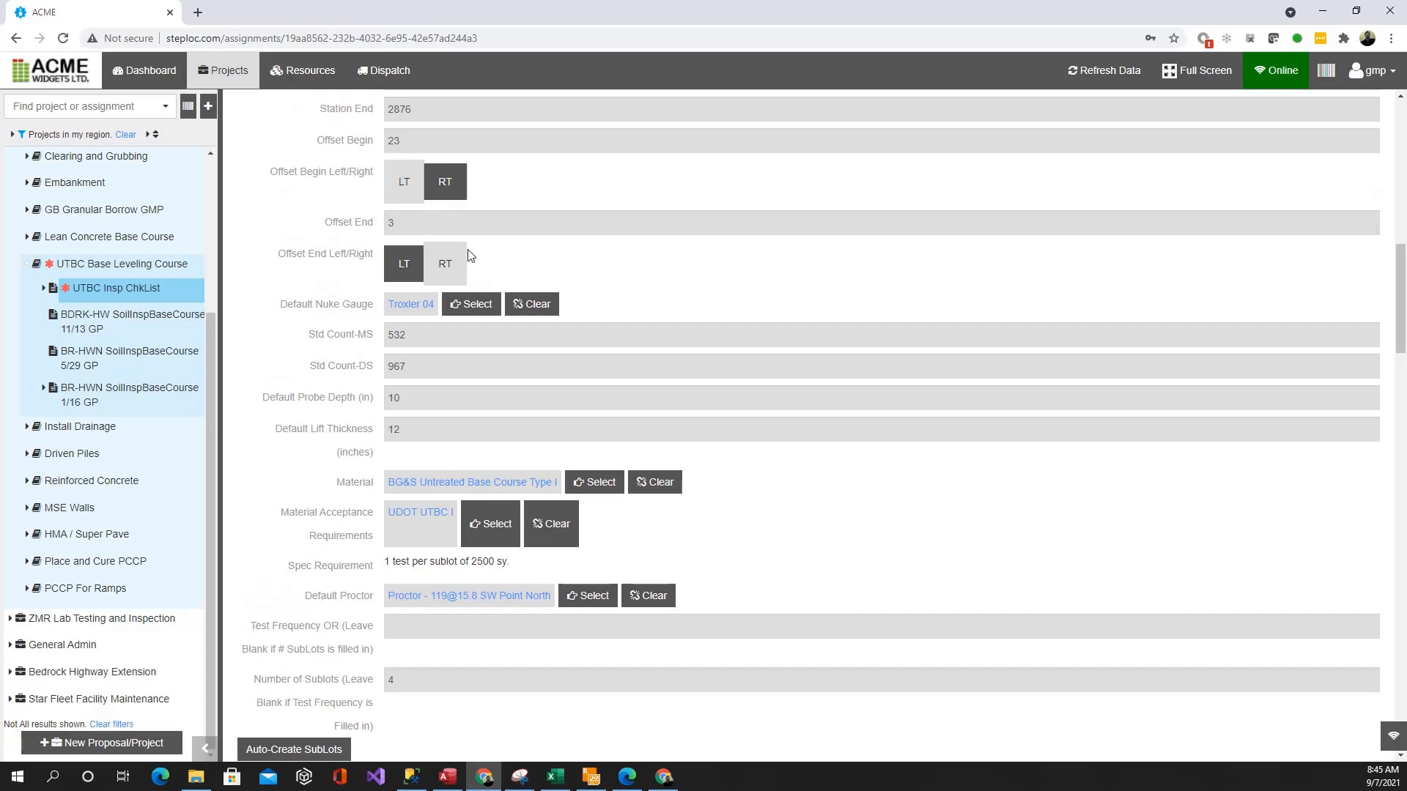
pyautogui.click(403, 263)
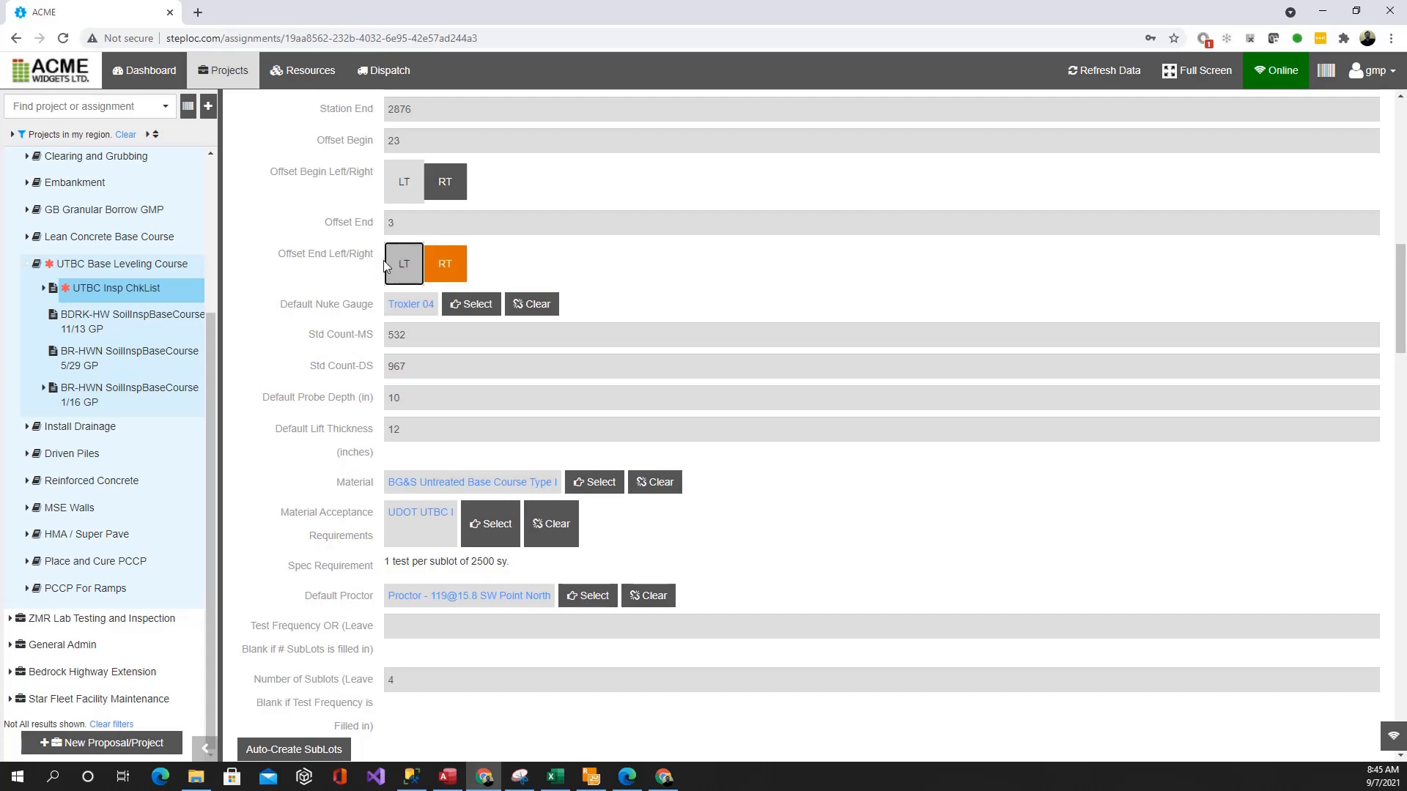
# Step: Choose Troxler 04 as the default nuke gauge from the available resources
pyautogui.scroll(4, 384, 261)
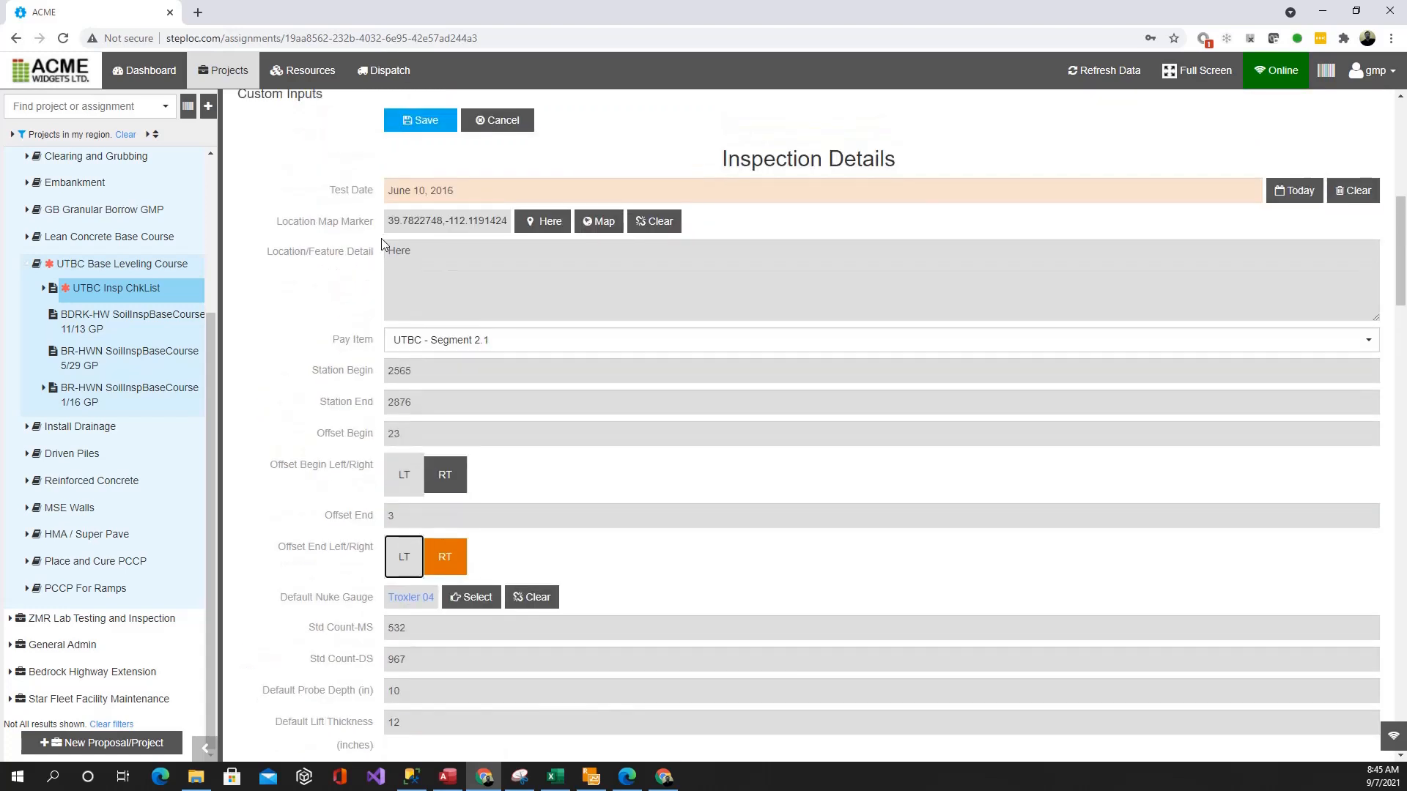
pyautogui.scroll(-3, 381, 243)
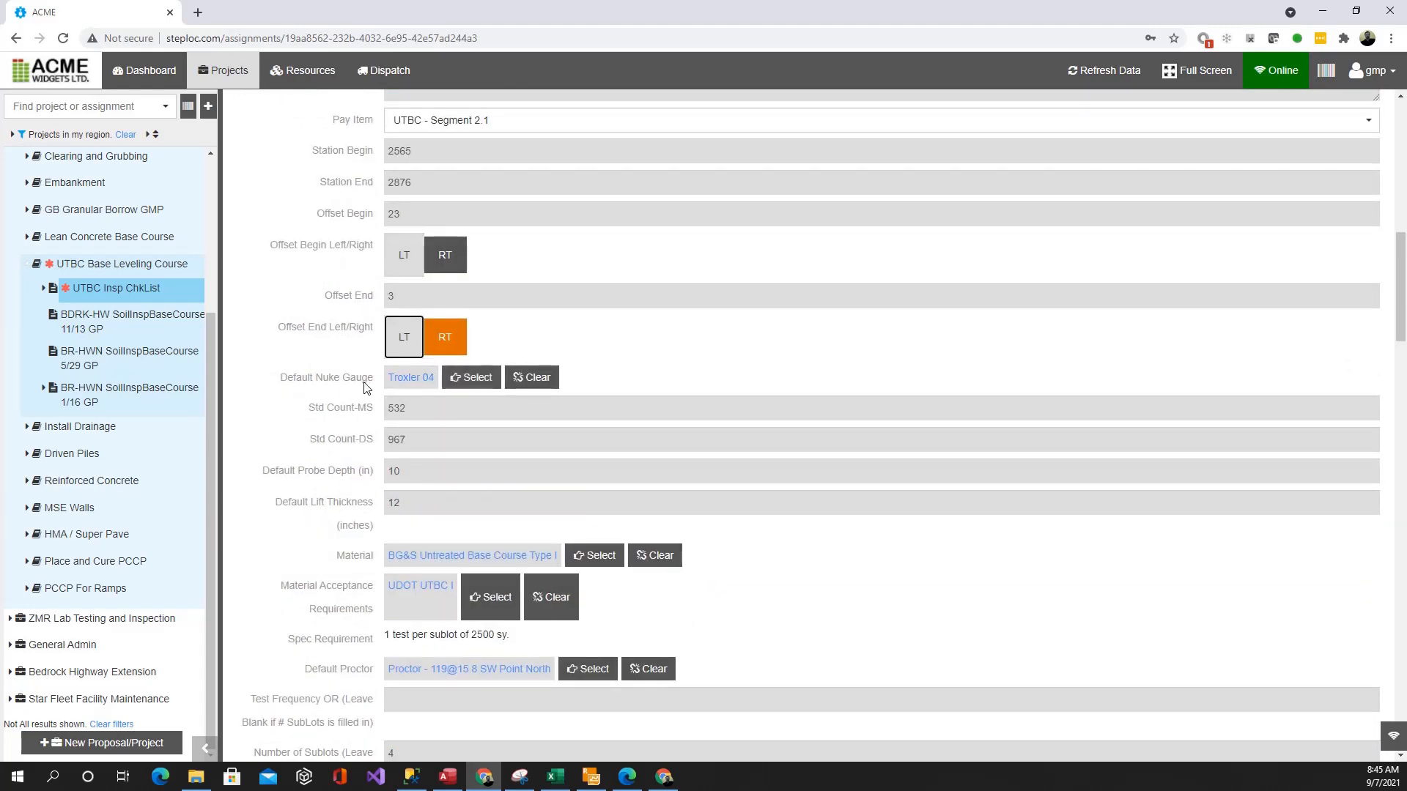
pyautogui.click(483, 378)
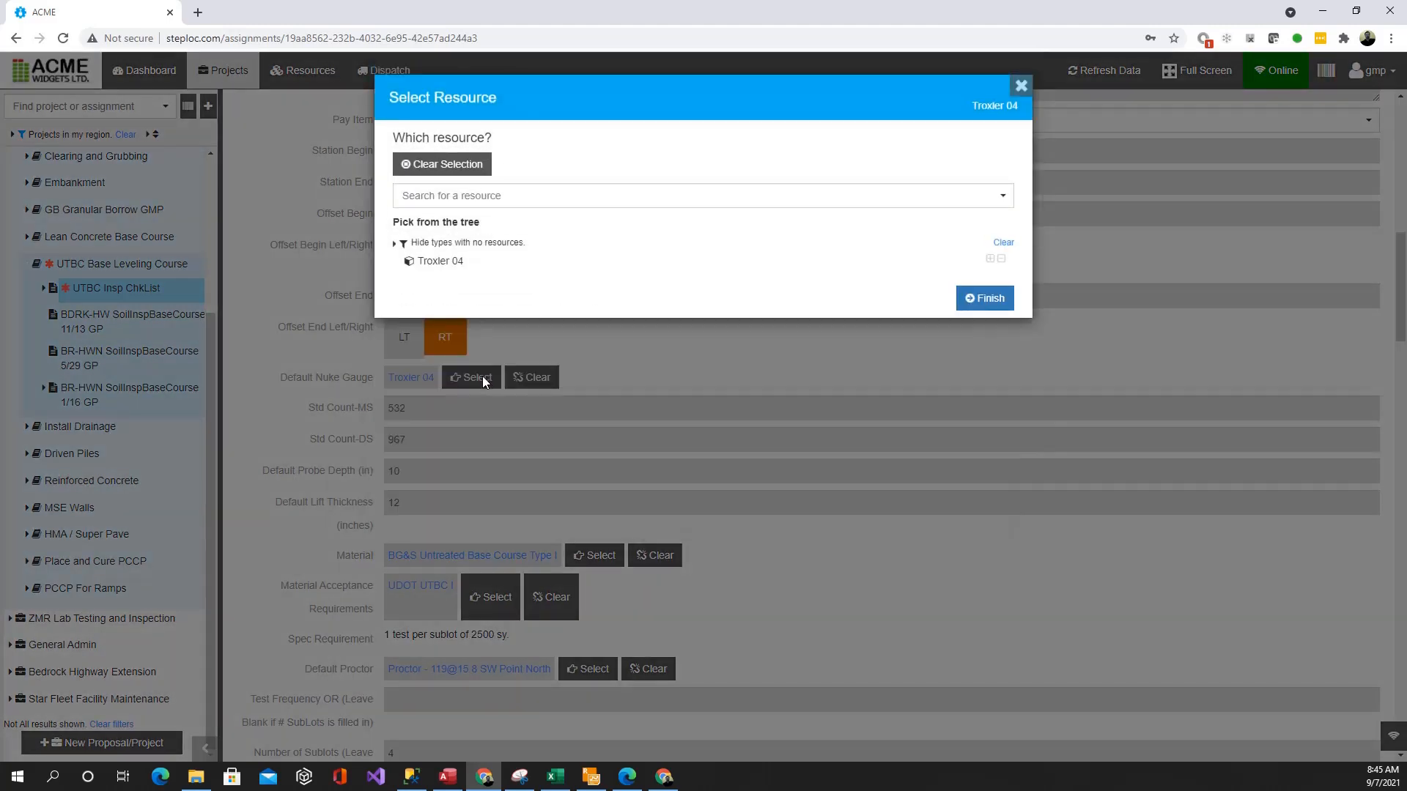
pyautogui.doubleClick(450, 263)
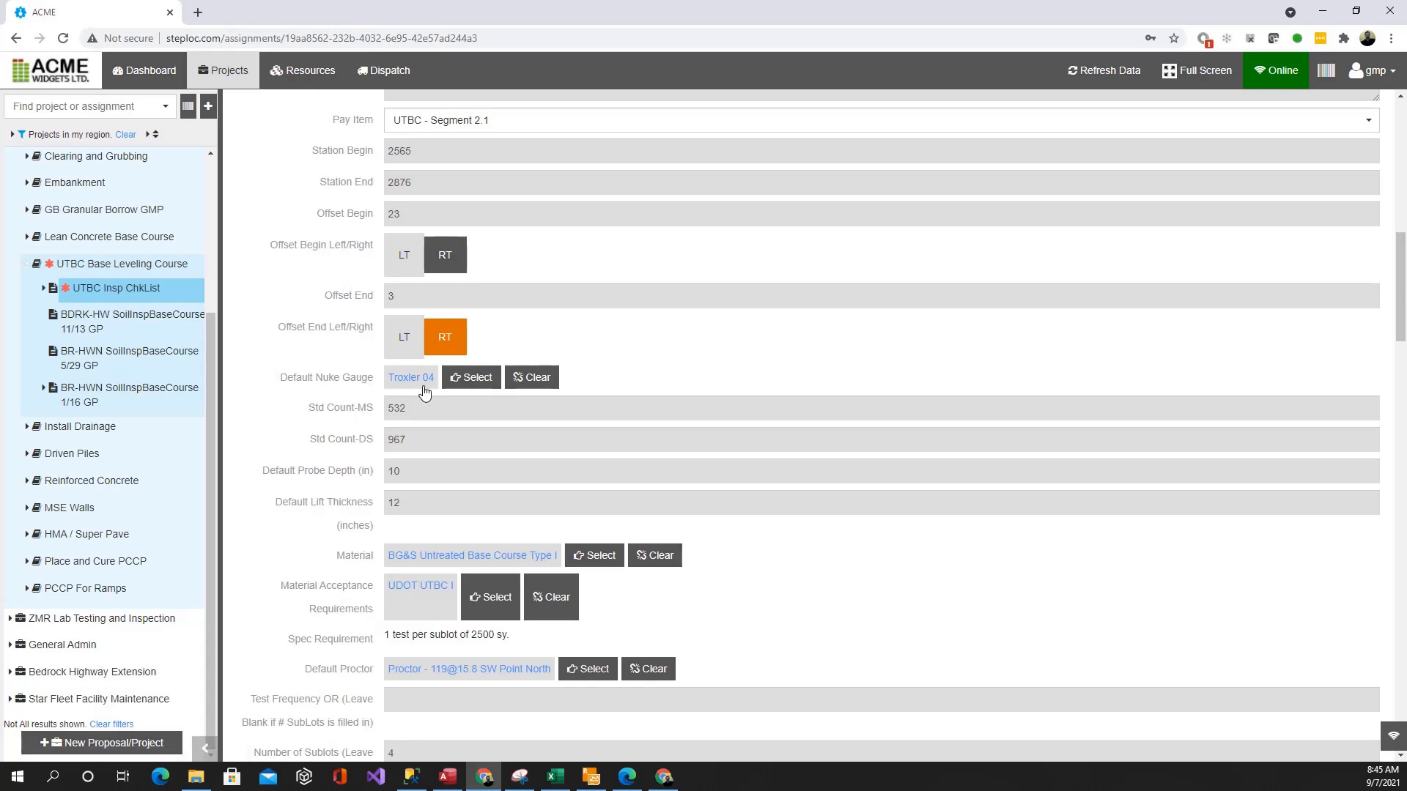
# Step: Change the material to BG&S Open Graded Base Course from the Base course resources
pyautogui.scroll(-2, 425, 393)
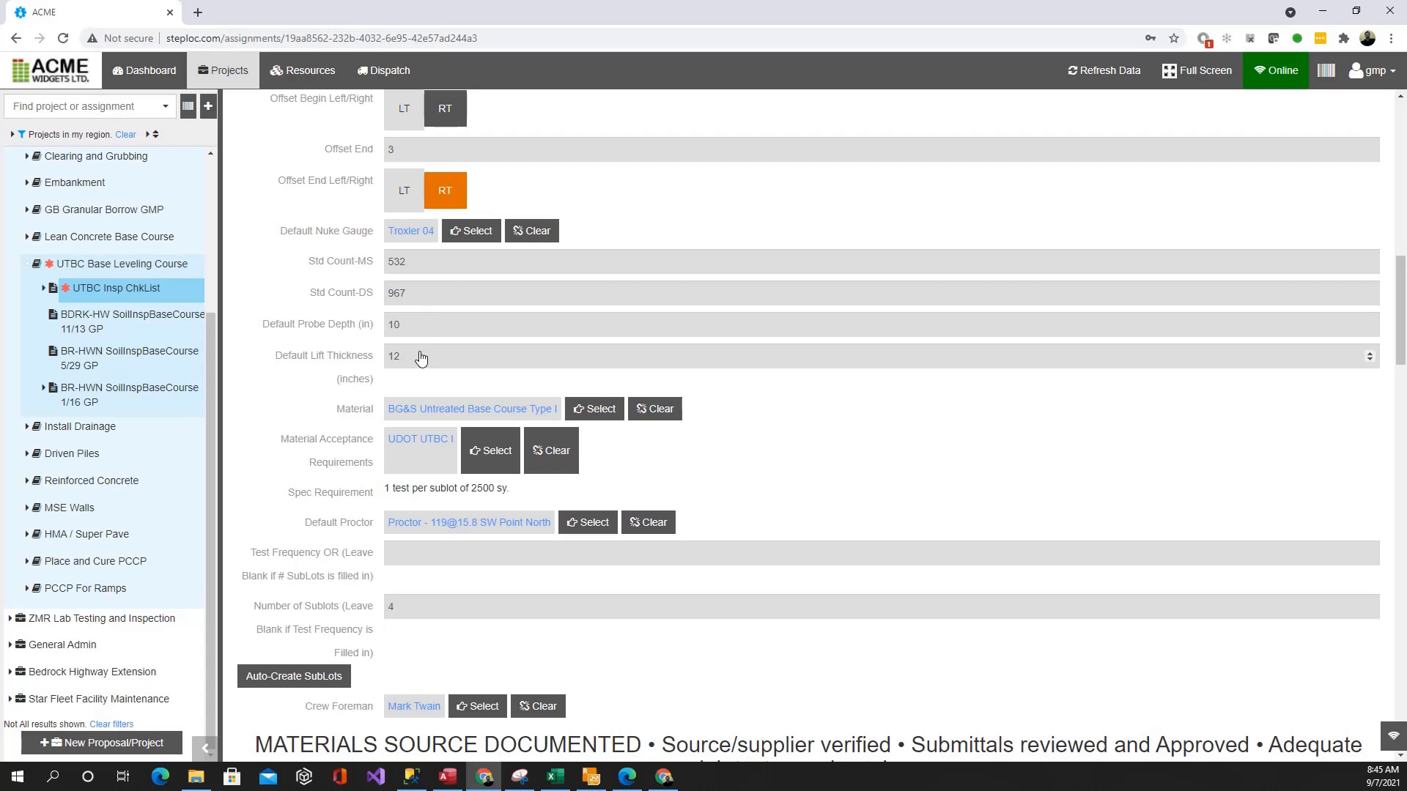
pyautogui.scroll(-1, 366, 364)
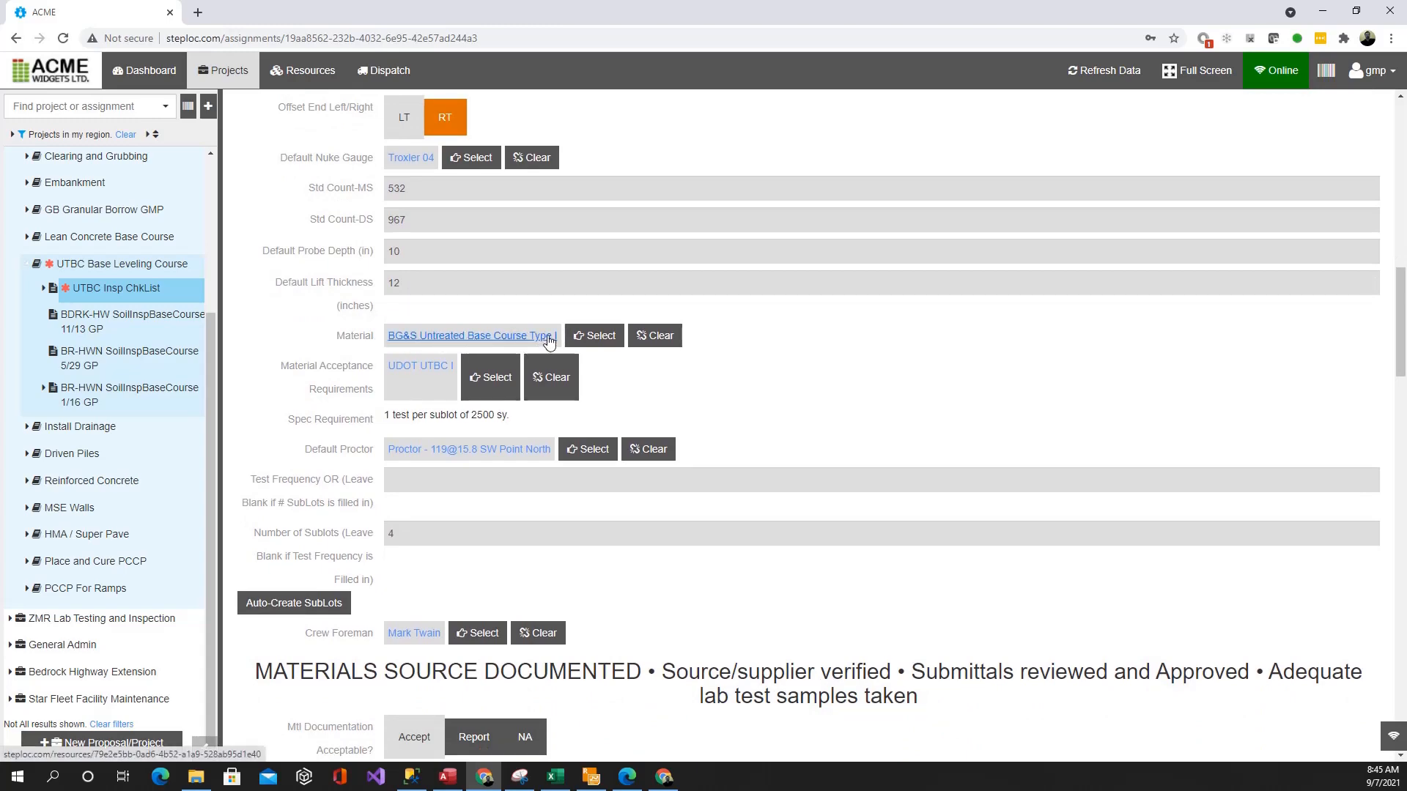
pyautogui.click(590, 335)
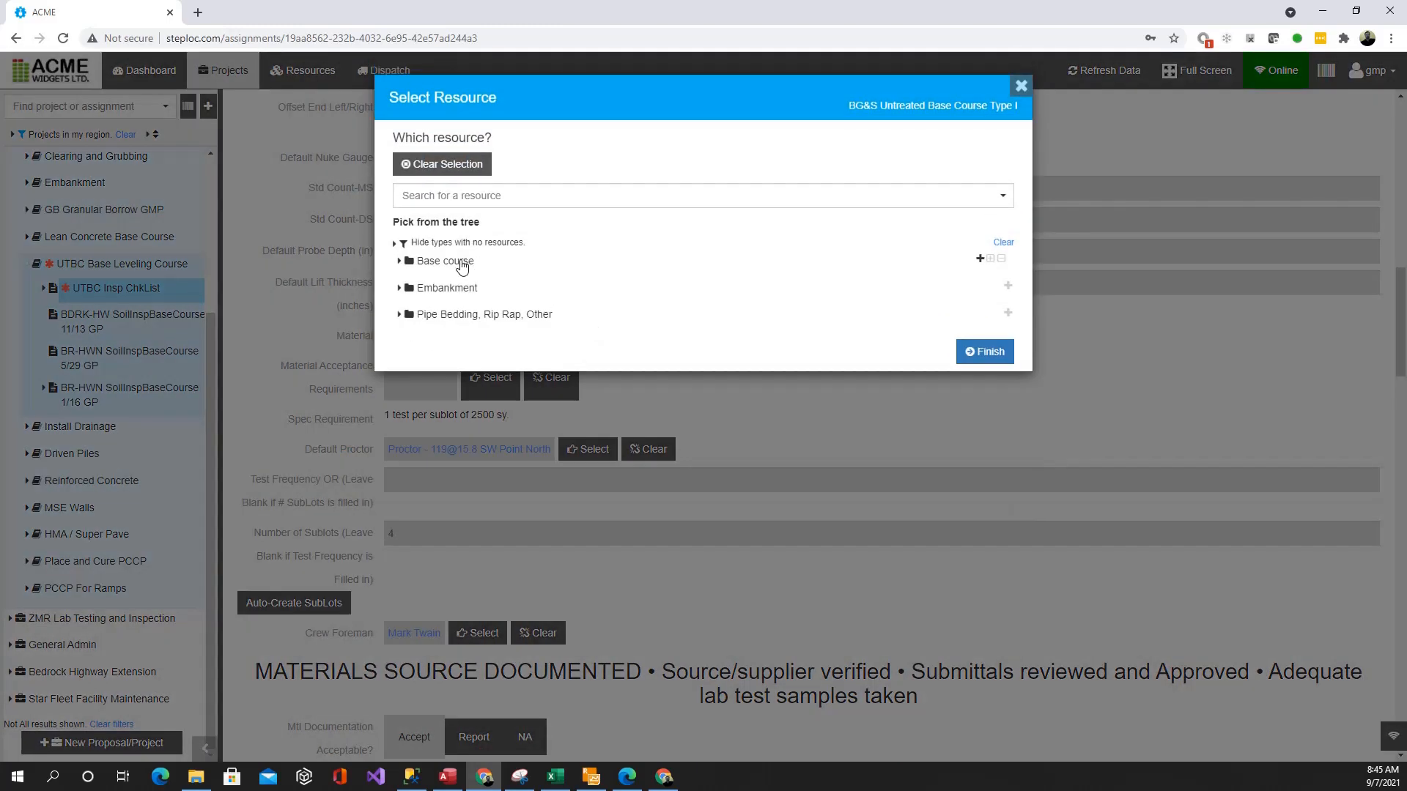
pyautogui.click(432, 200)
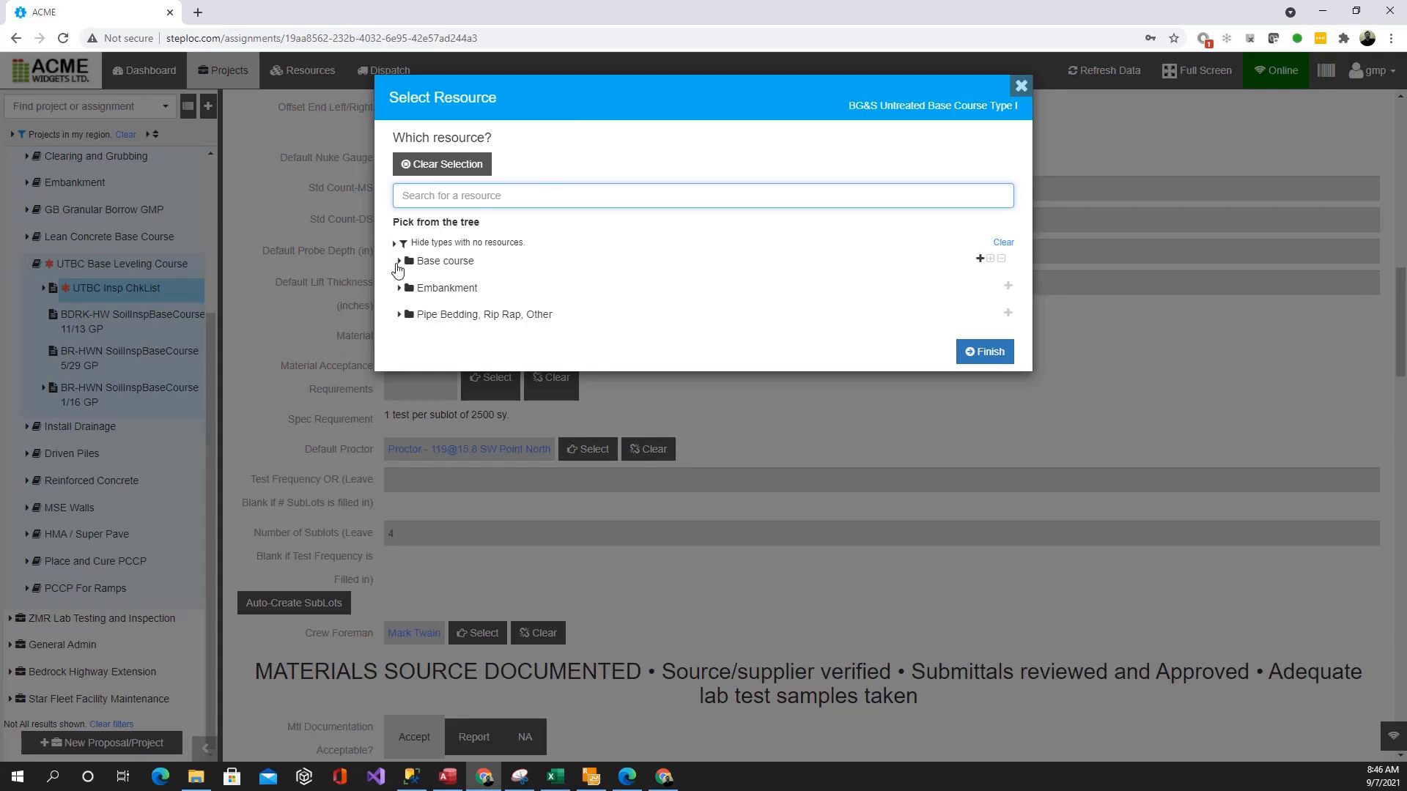
pyautogui.click(400, 262)
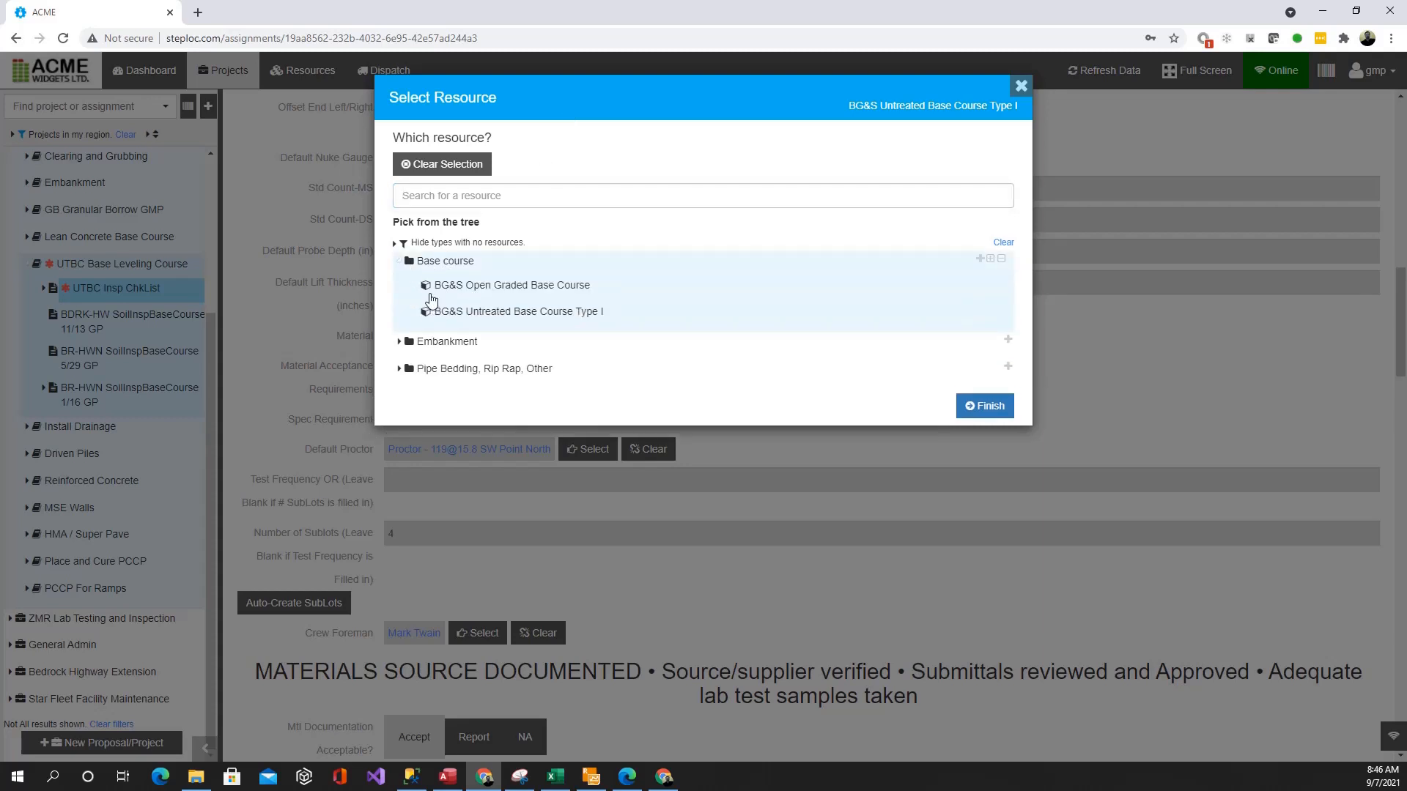
pyautogui.click(496, 292)
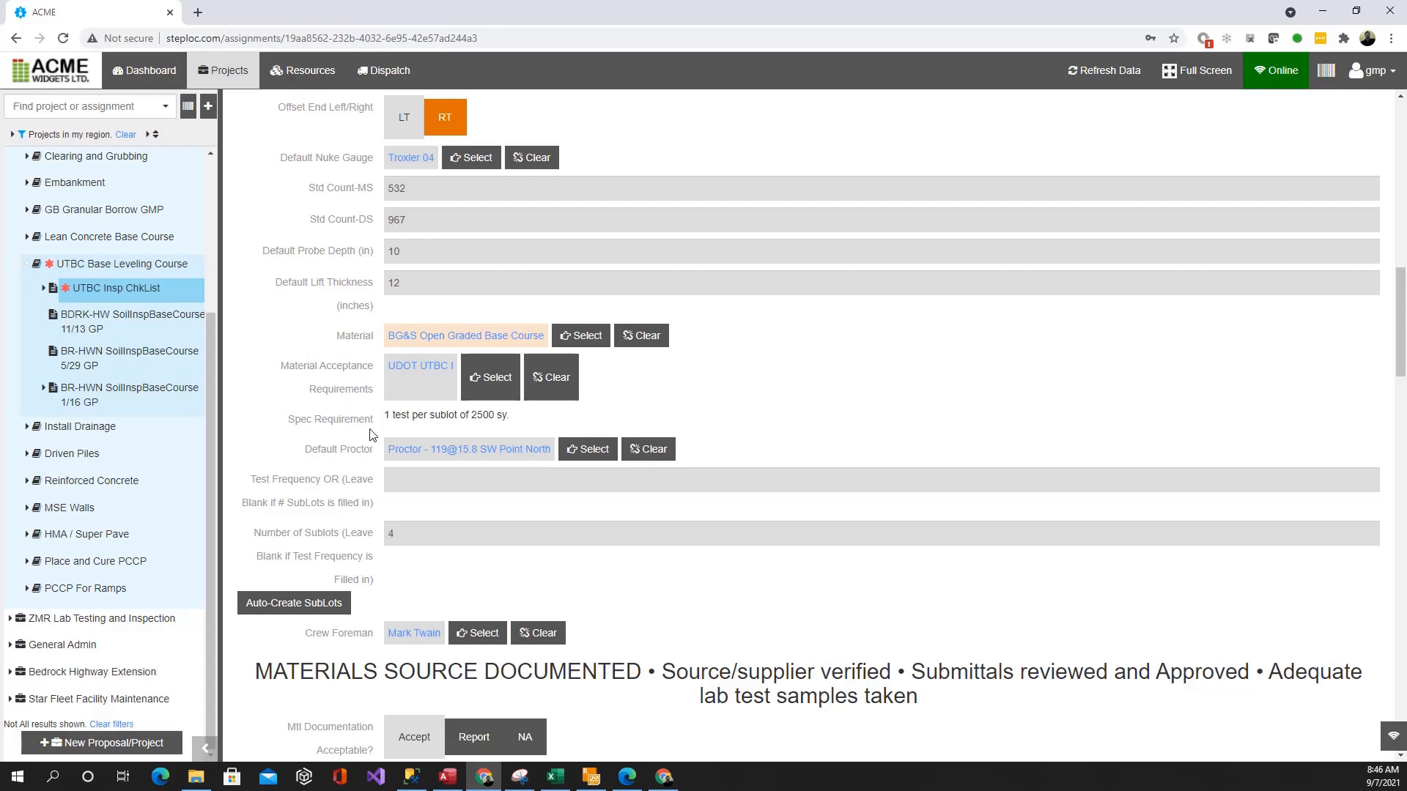
# Step: Look over the sublot creation fields and expand the UTBC Insp ChkList assignment to view its sublot assignments
pyautogui.scroll(-2, 355, 439)
pyautogui.scroll(-2, 350, 333)
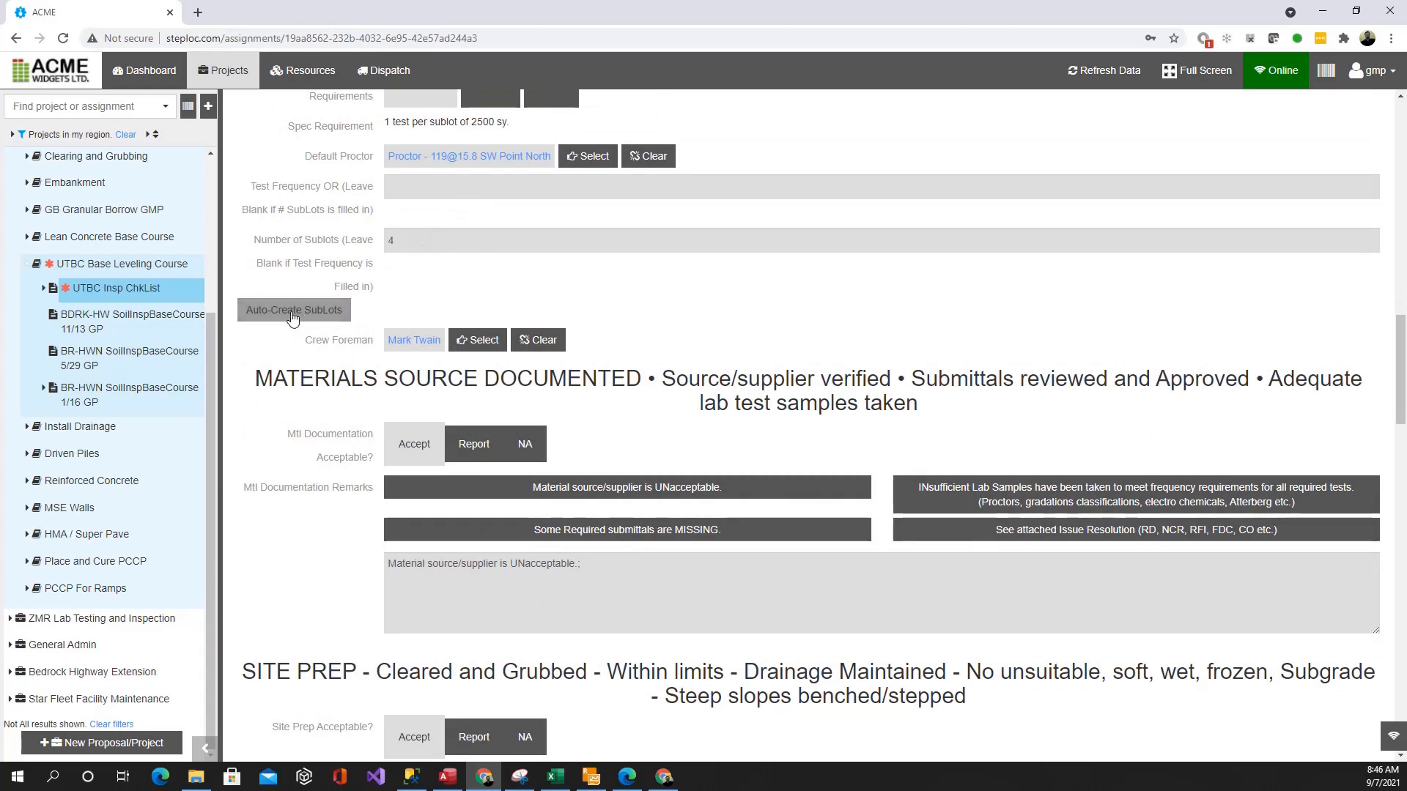
pyautogui.scroll(2, 344, 286)
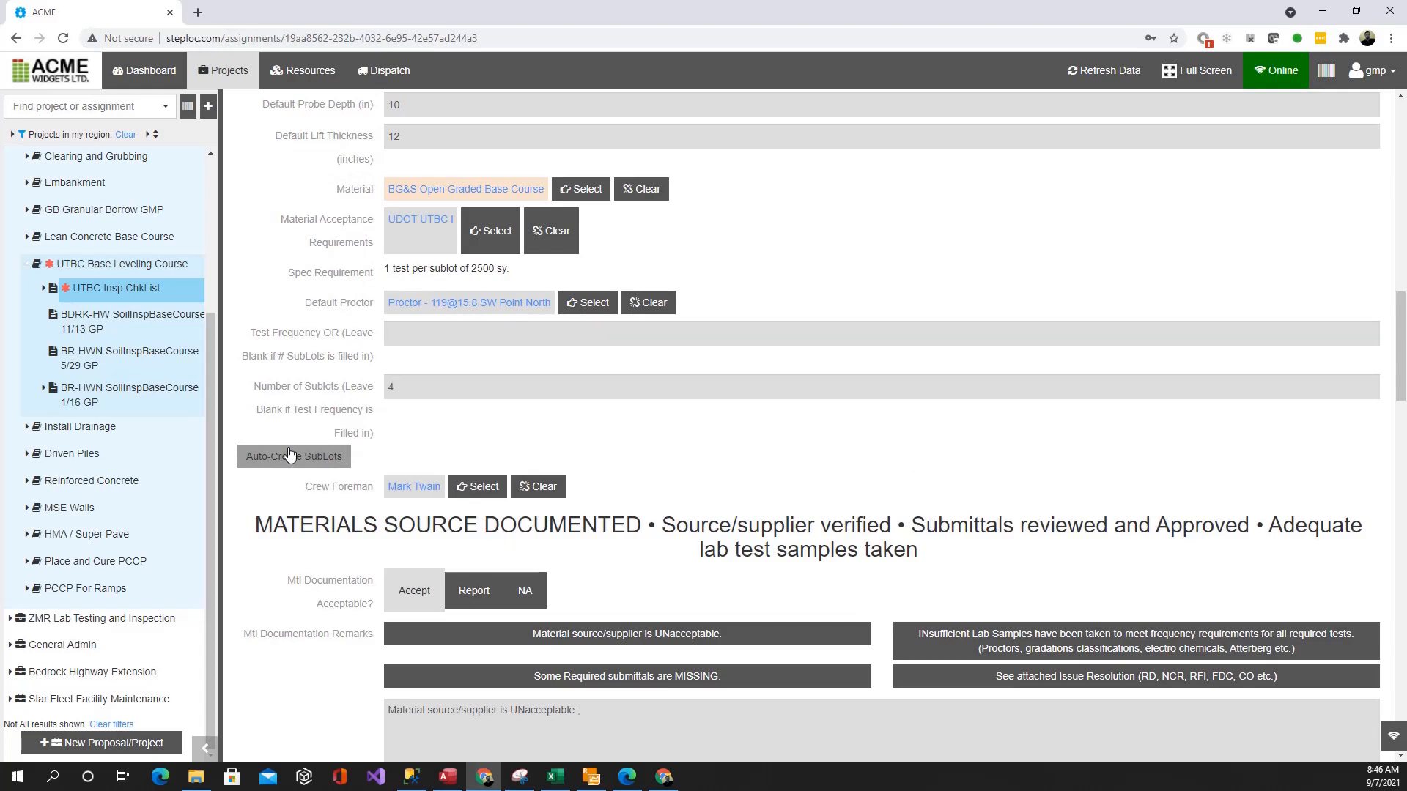
pyautogui.scroll(1, 347, 397)
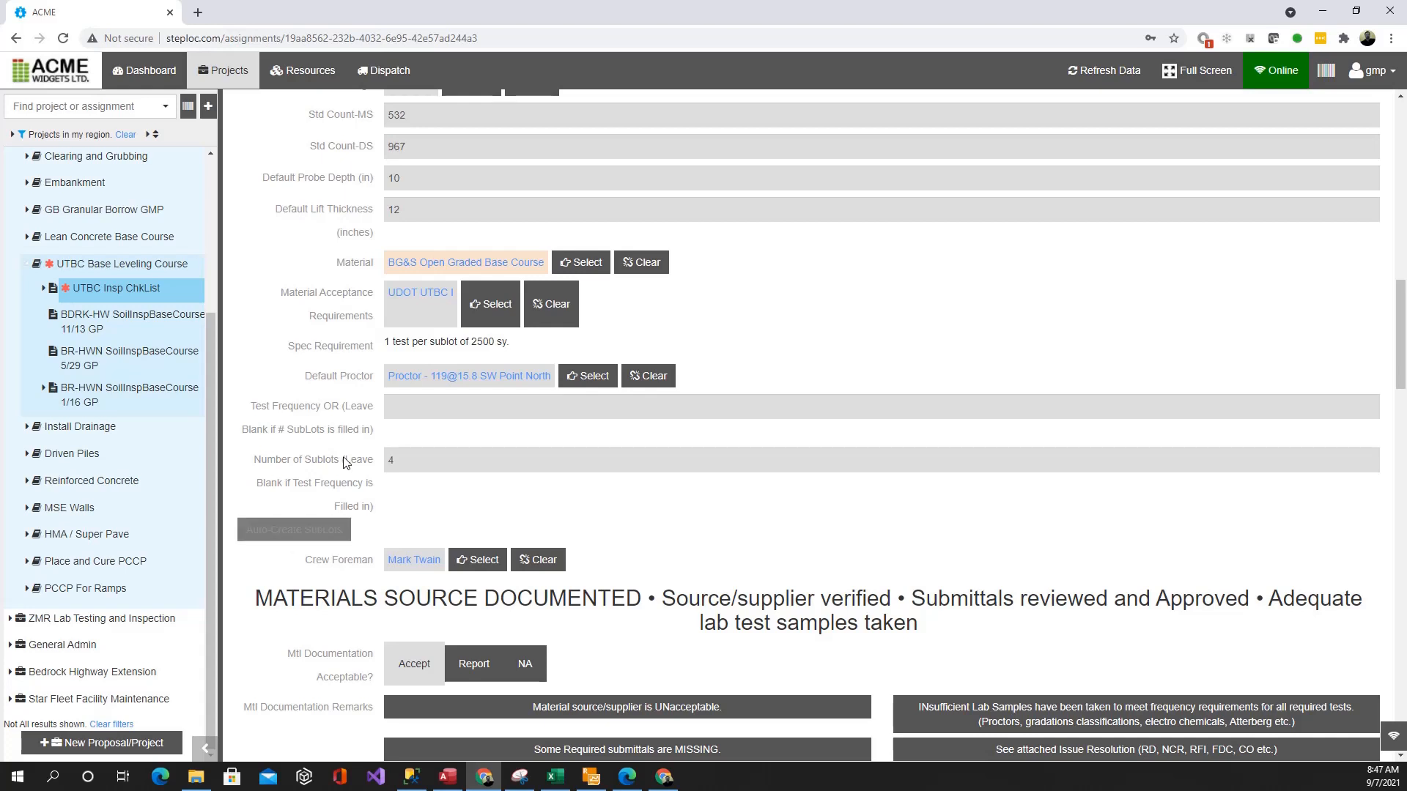
pyautogui.click(43, 288)
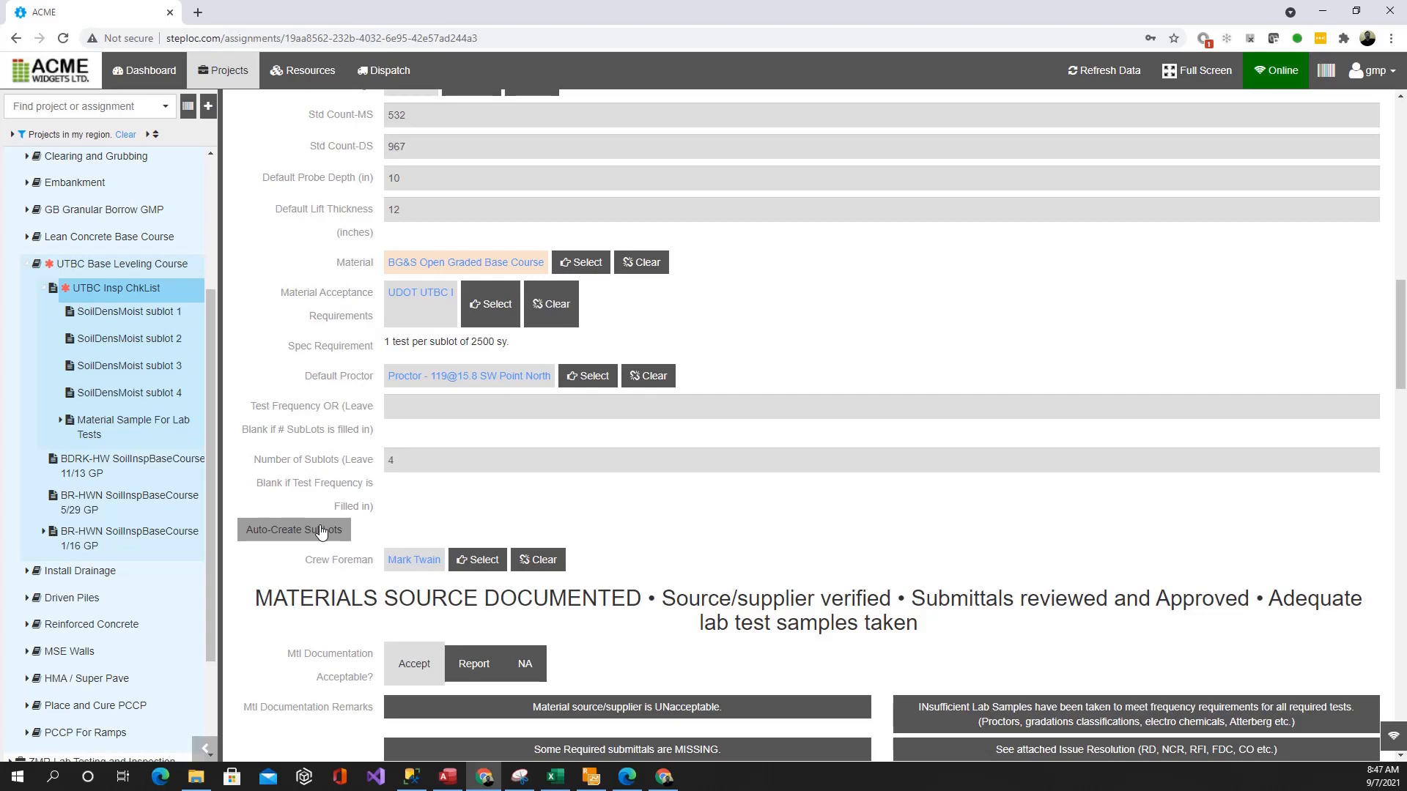
# Step: Mark the material documentation as Report and add the remark "Some Required submittals are MISSING."
pyautogui.scroll(-4, 320, 531)
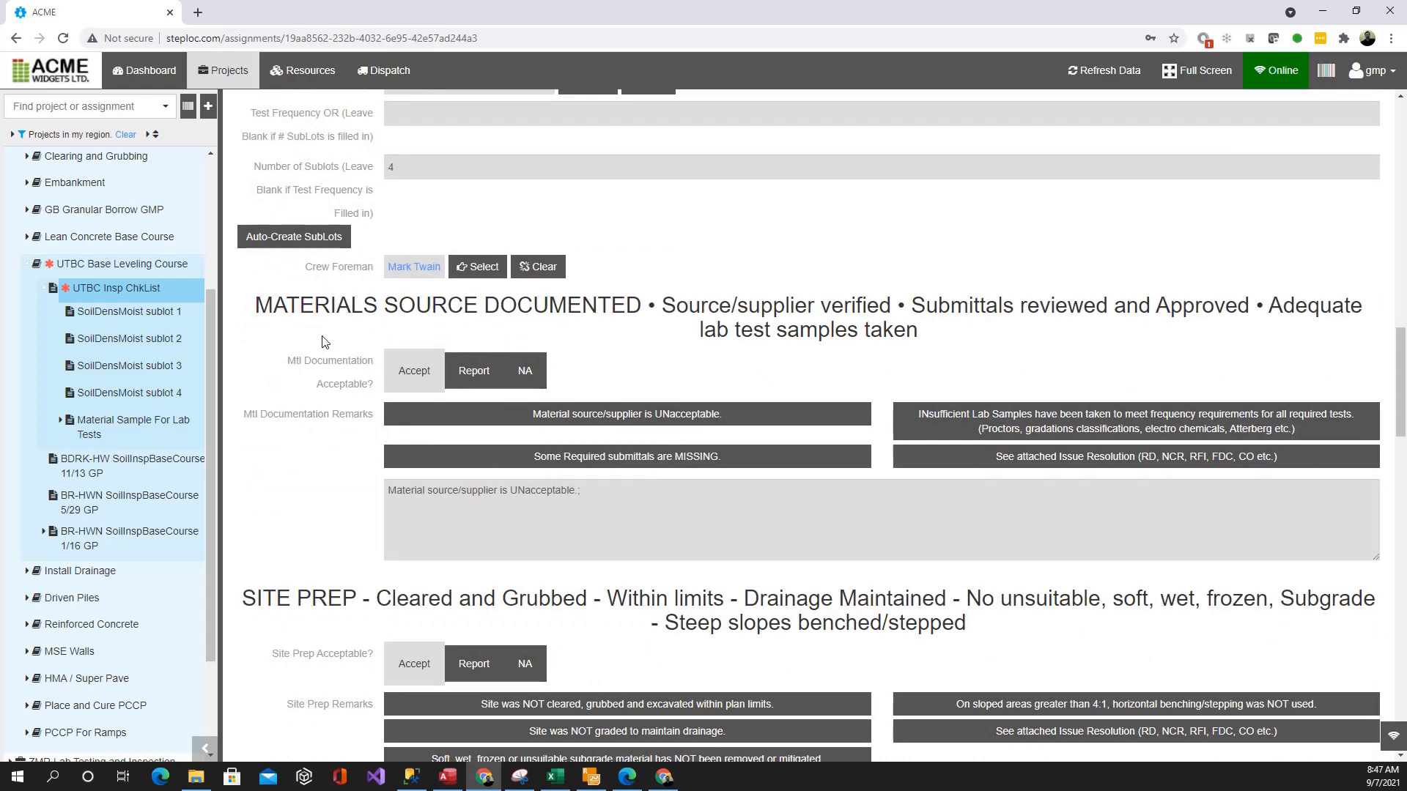
pyautogui.scroll(-1, 322, 341)
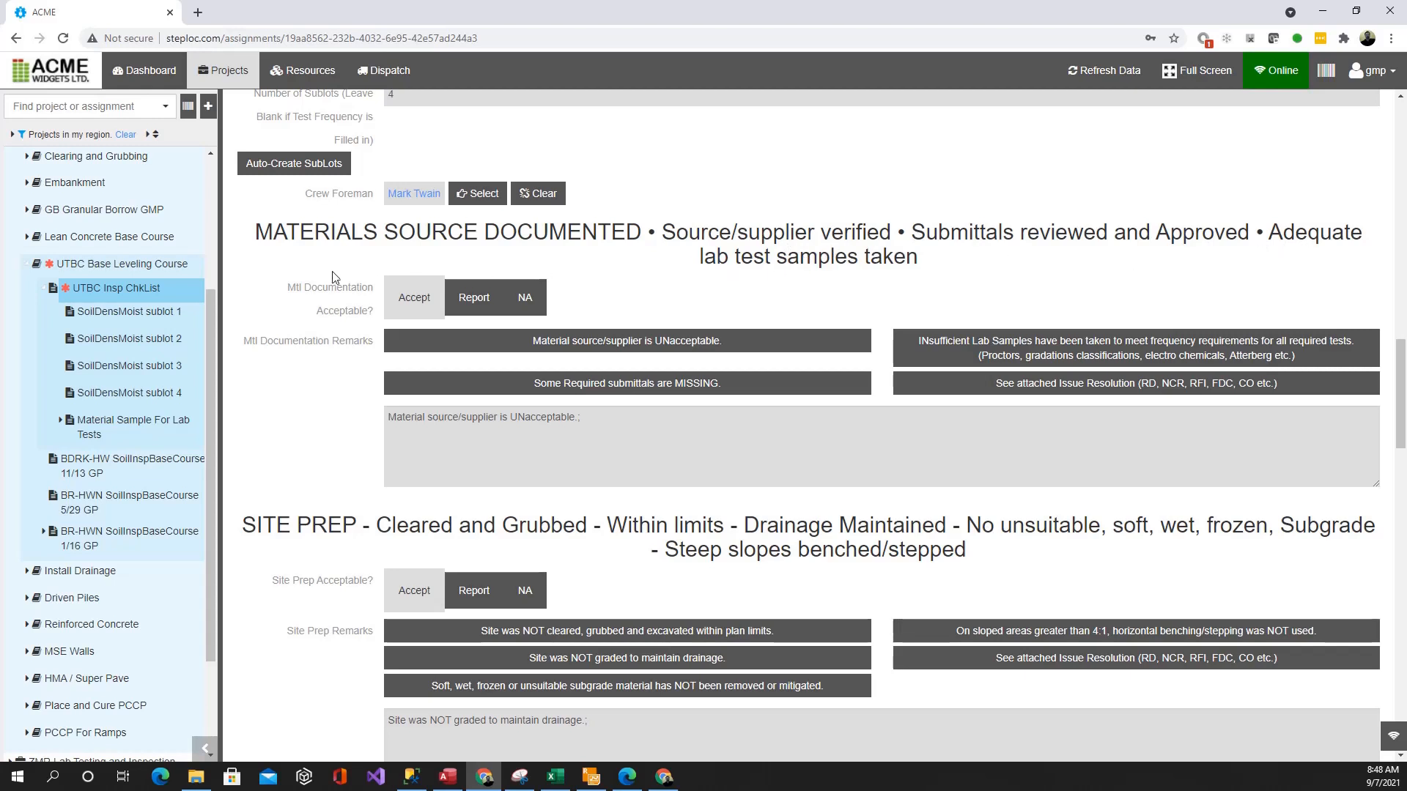
pyautogui.click(478, 314)
pyautogui.click(474, 306)
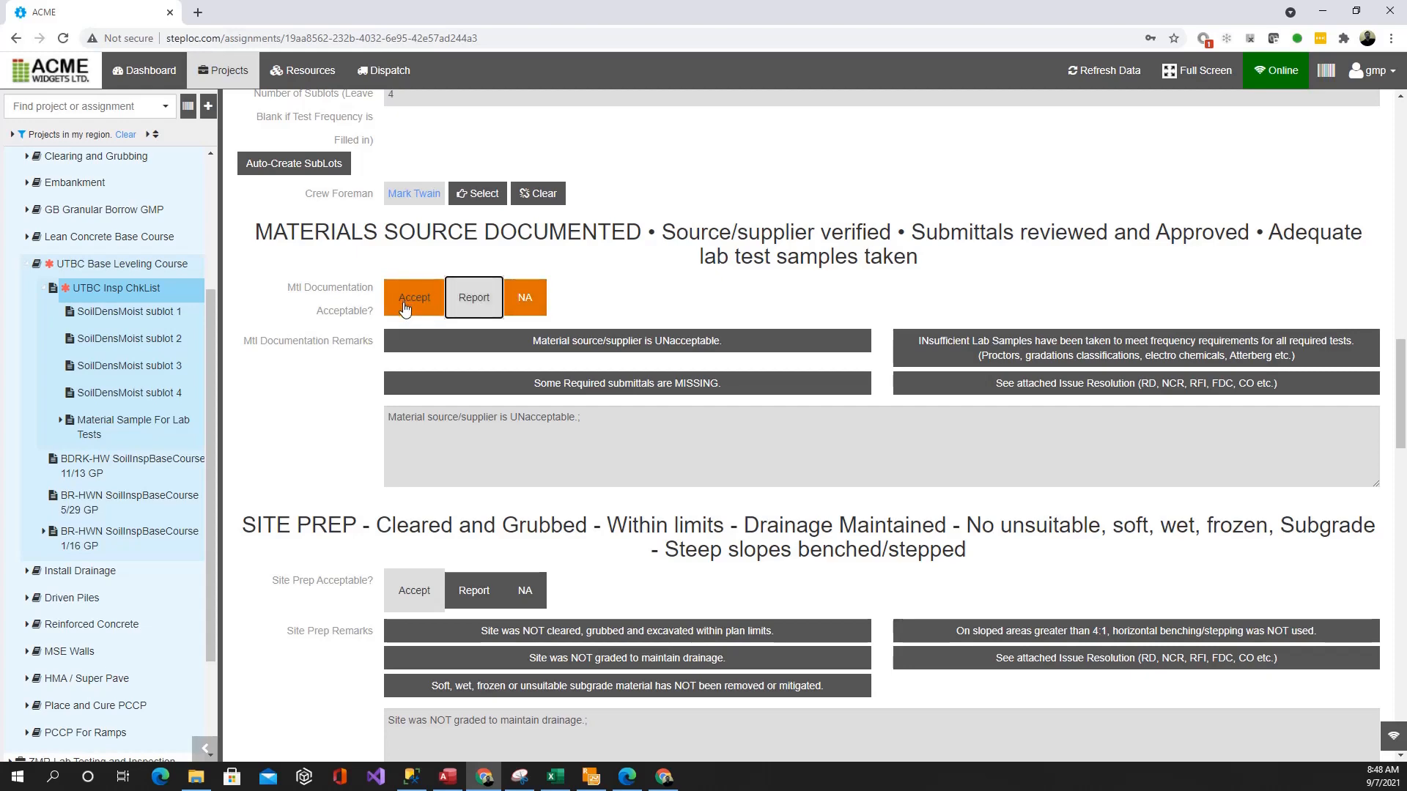
pyautogui.scroll(-3, 339, 336)
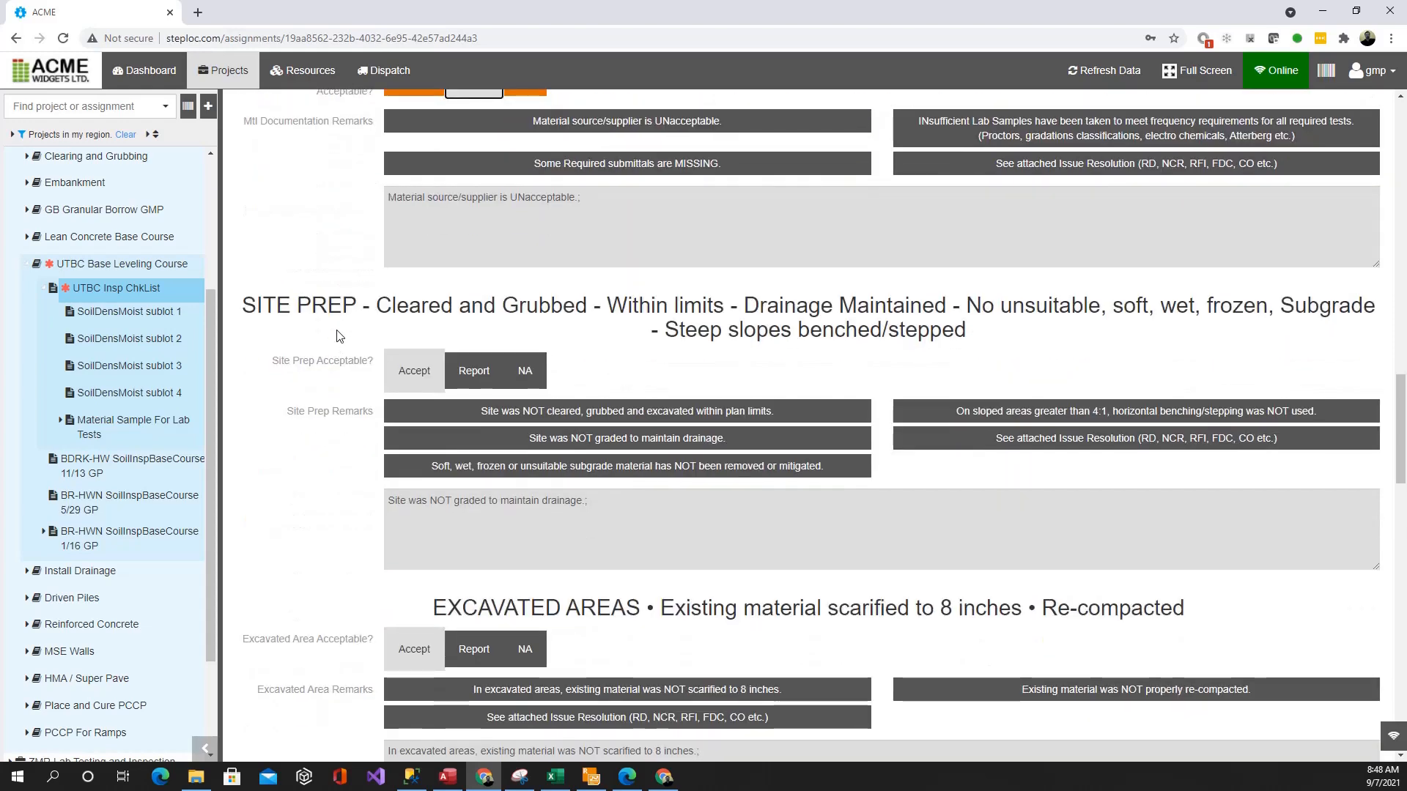
pyautogui.scroll(2, 339, 335)
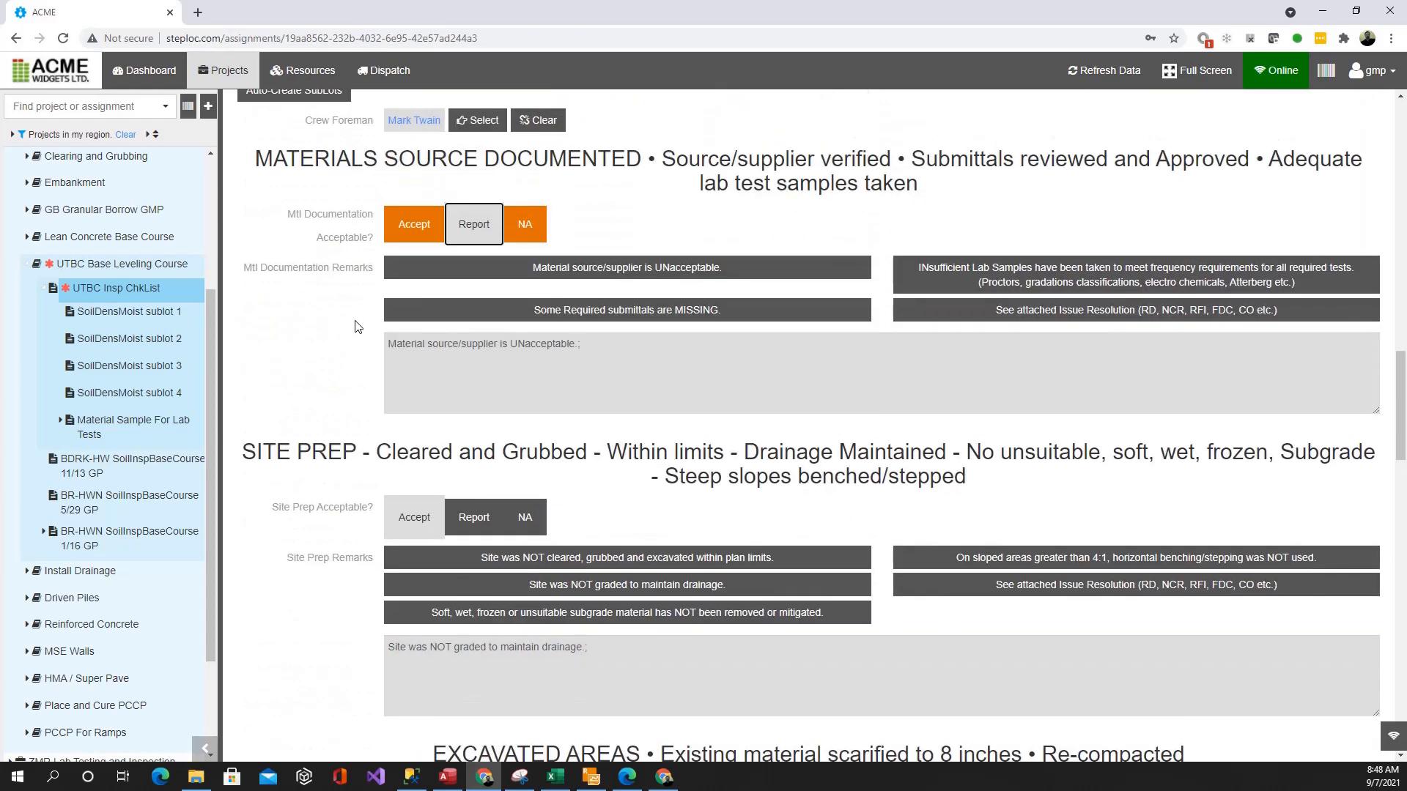
pyautogui.click(665, 313)
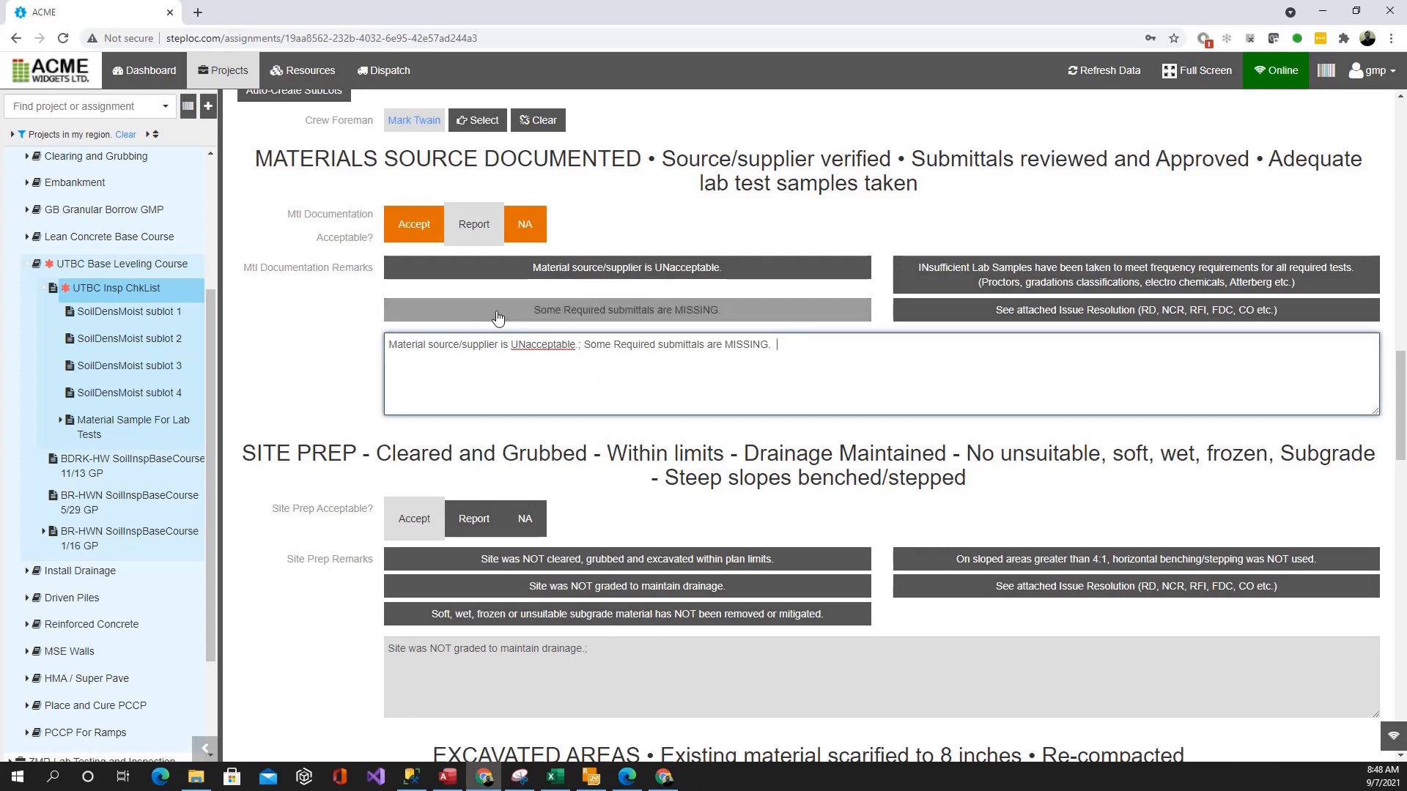
pyautogui.scroll(-2, 412, 325)
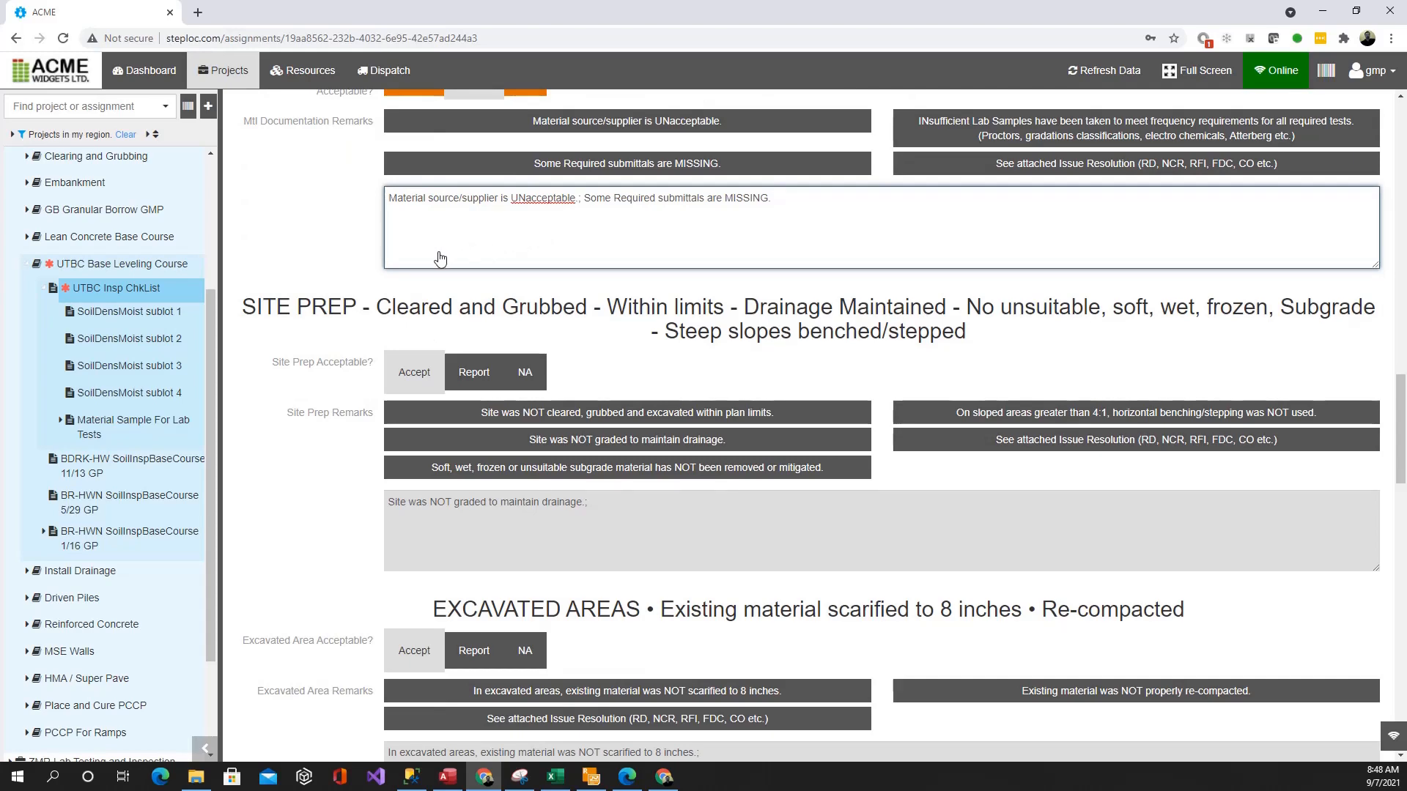
pyautogui.scroll(-2, 348, 277)
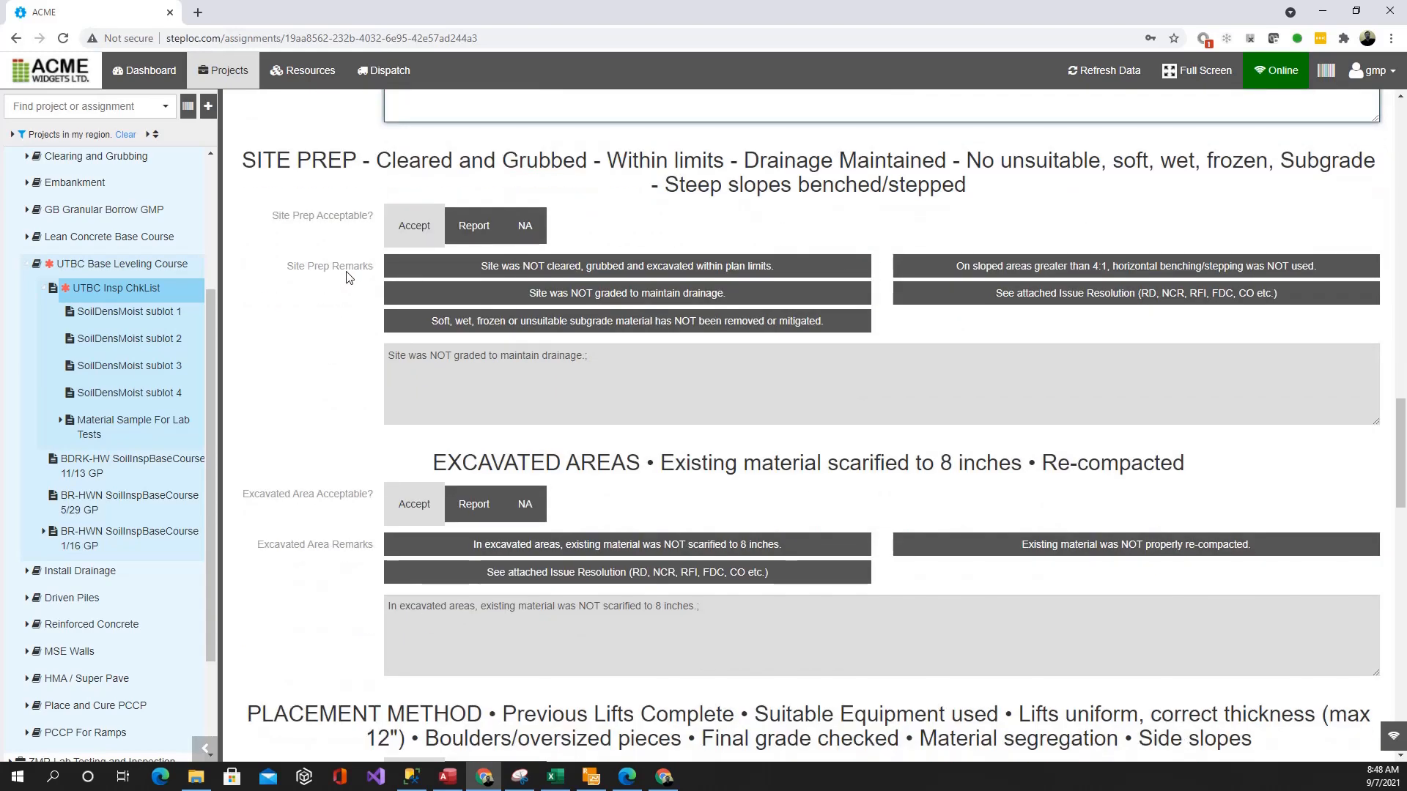
pyautogui.scroll(2, 348, 276)
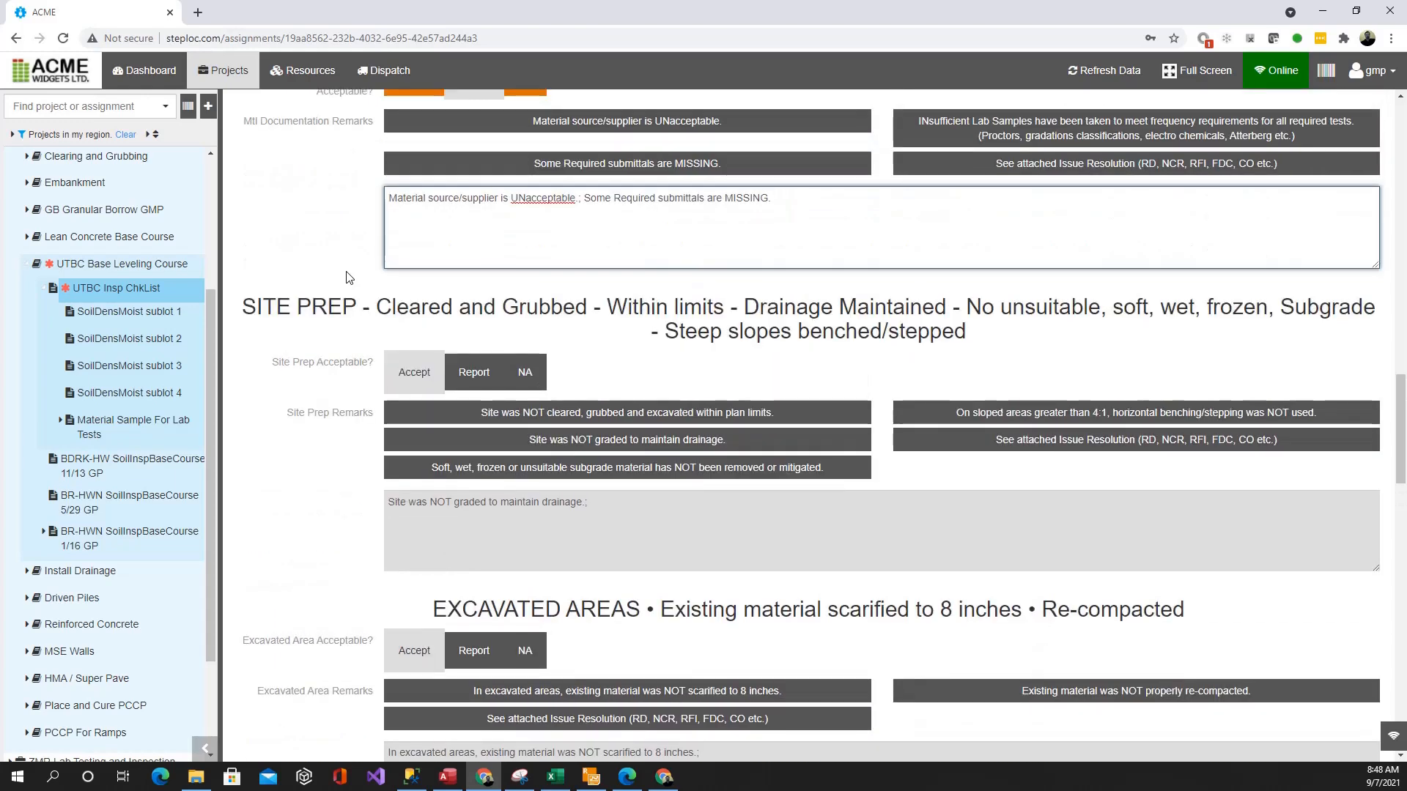
# Step: Review the remaining checklist sections from Site Prep through Compaction Method, general comments, weather choices, installed quantities and acceptance decision
pyautogui.scroll(1, 348, 276)
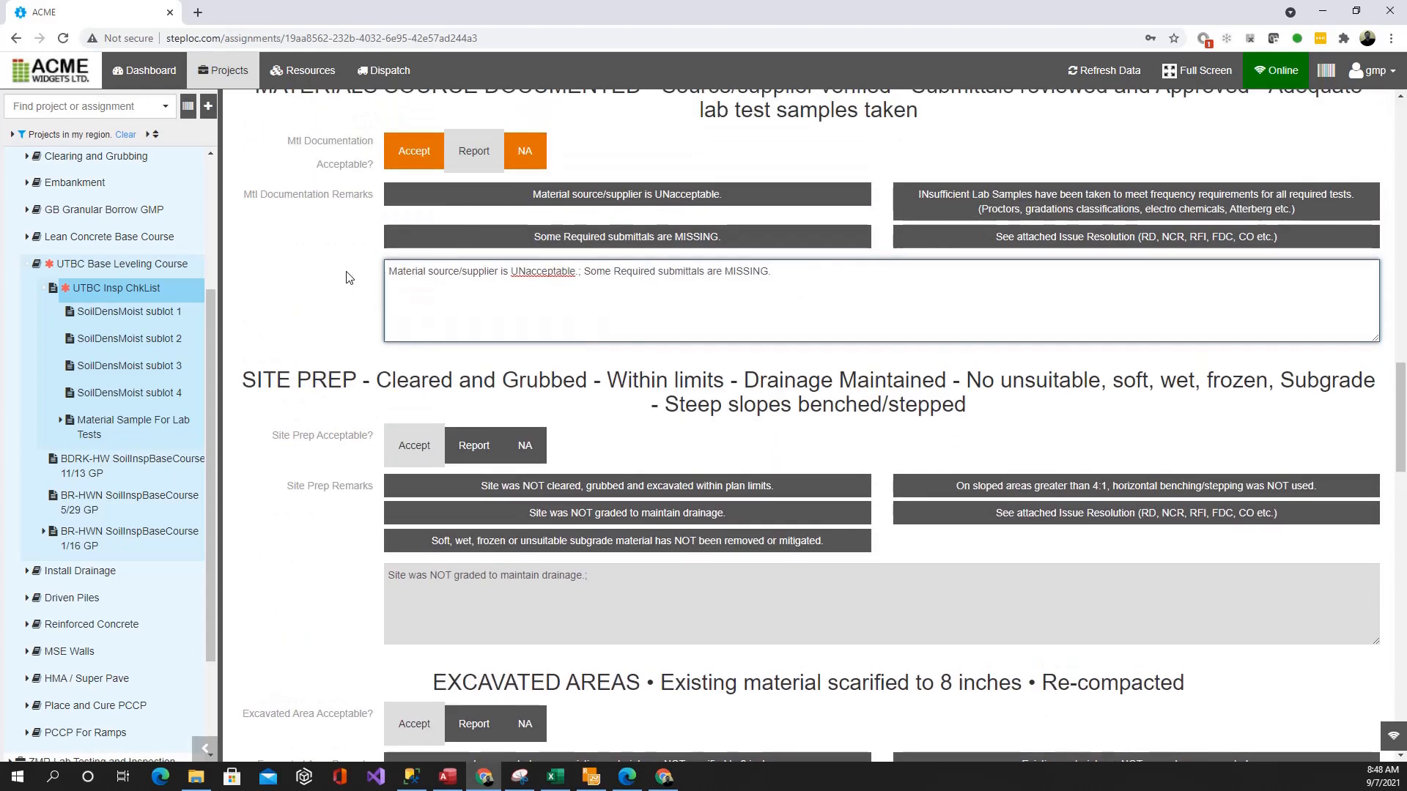
pyautogui.scroll(-1, 348, 277)
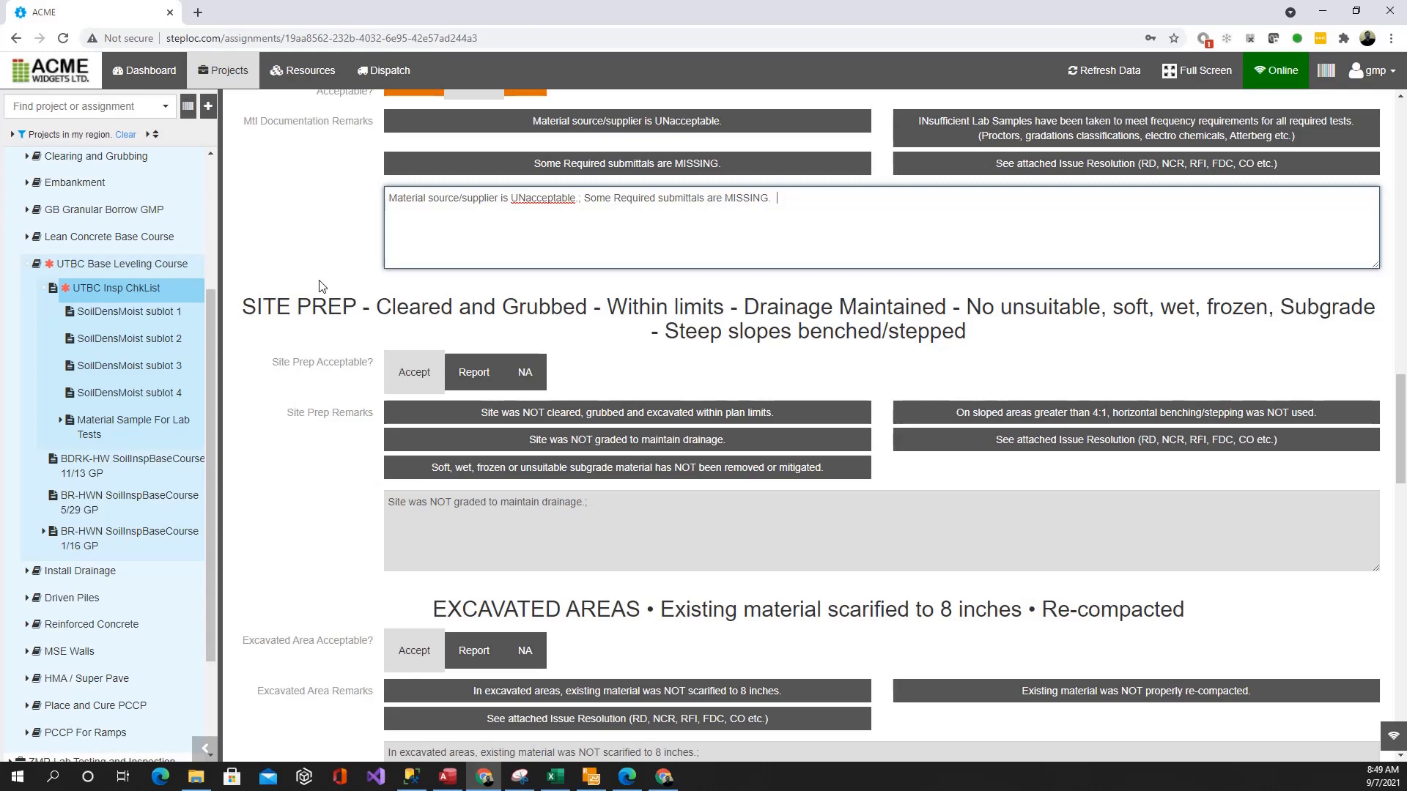
pyautogui.scroll(-1, 320, 308)
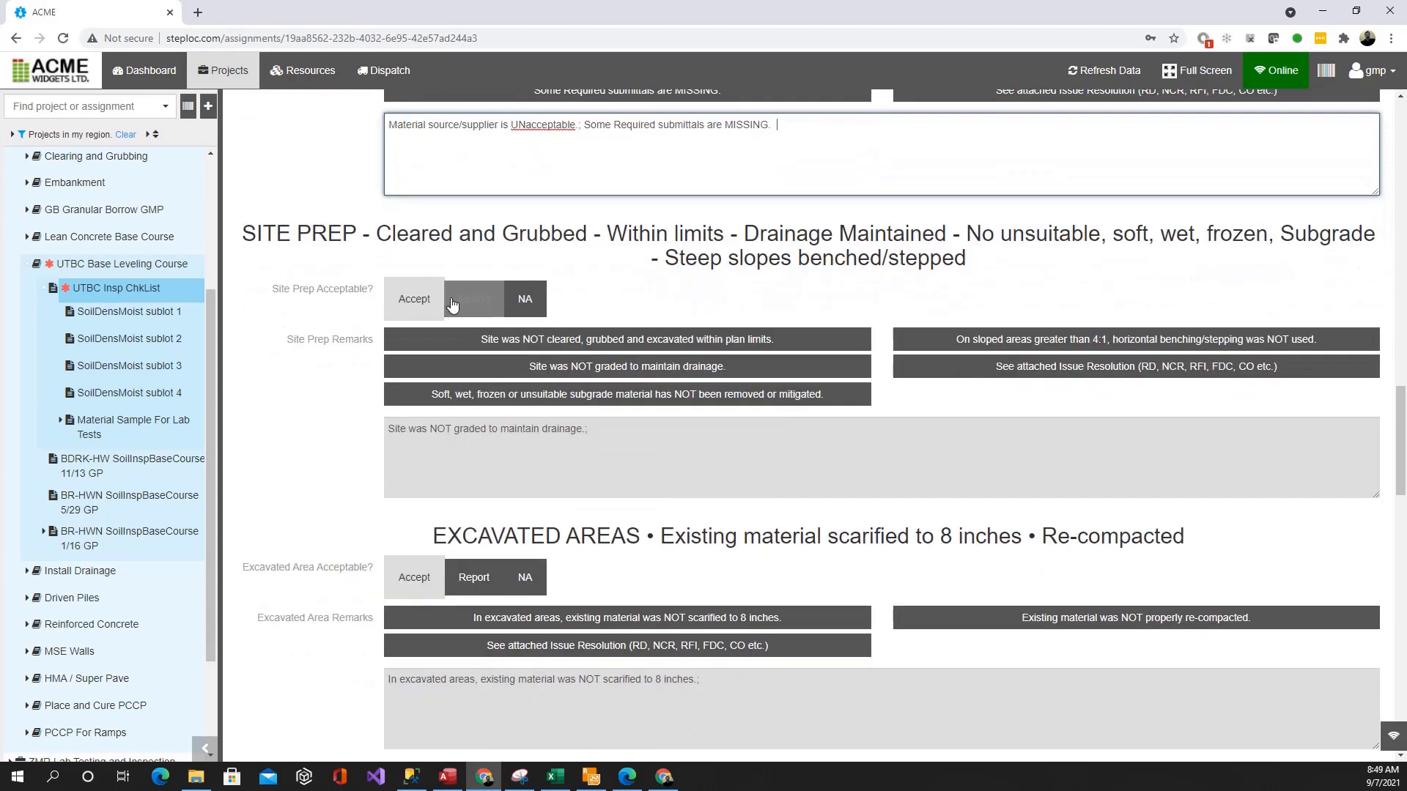
pyautogui.scroll(-3, 391, 372)
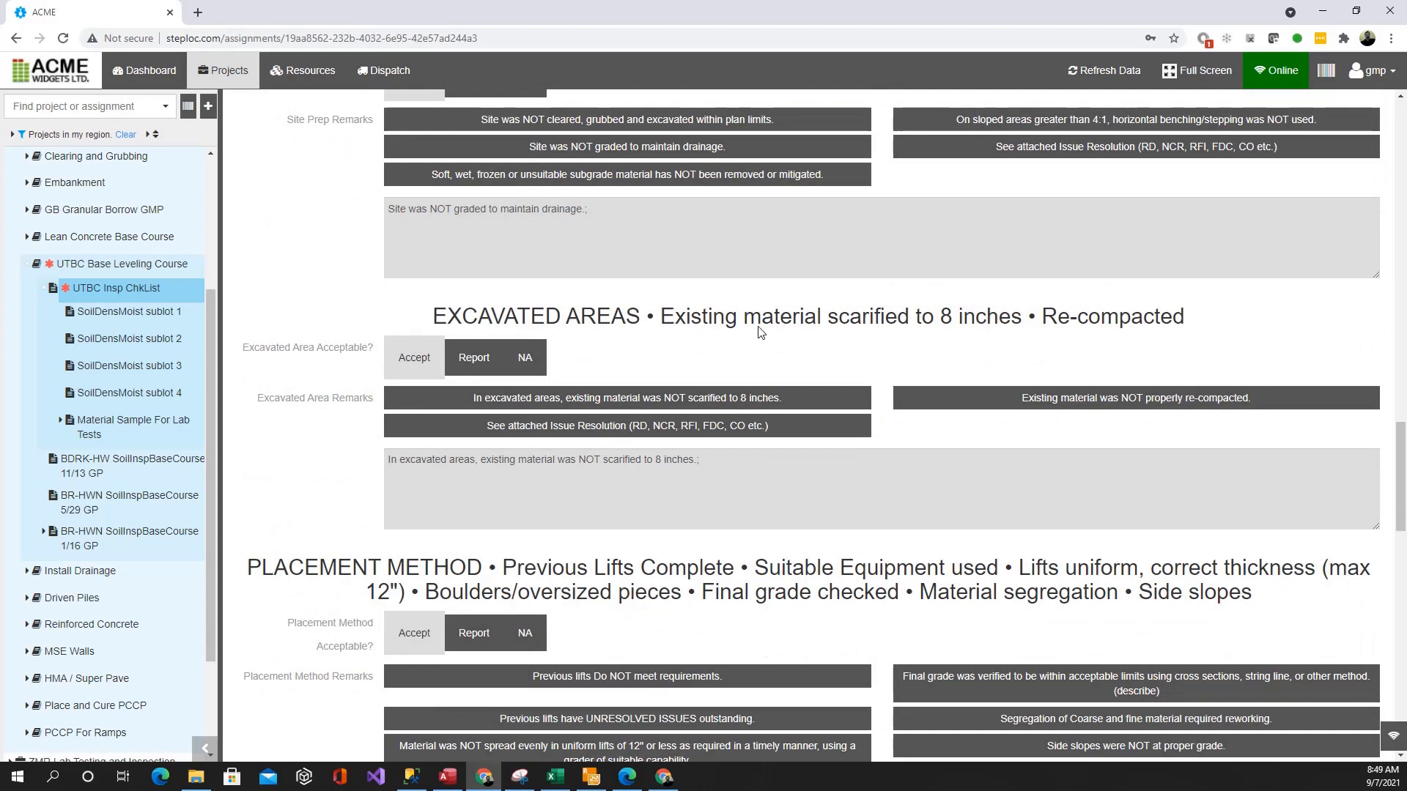
pyautogui.scroll(-3, 428, 472)
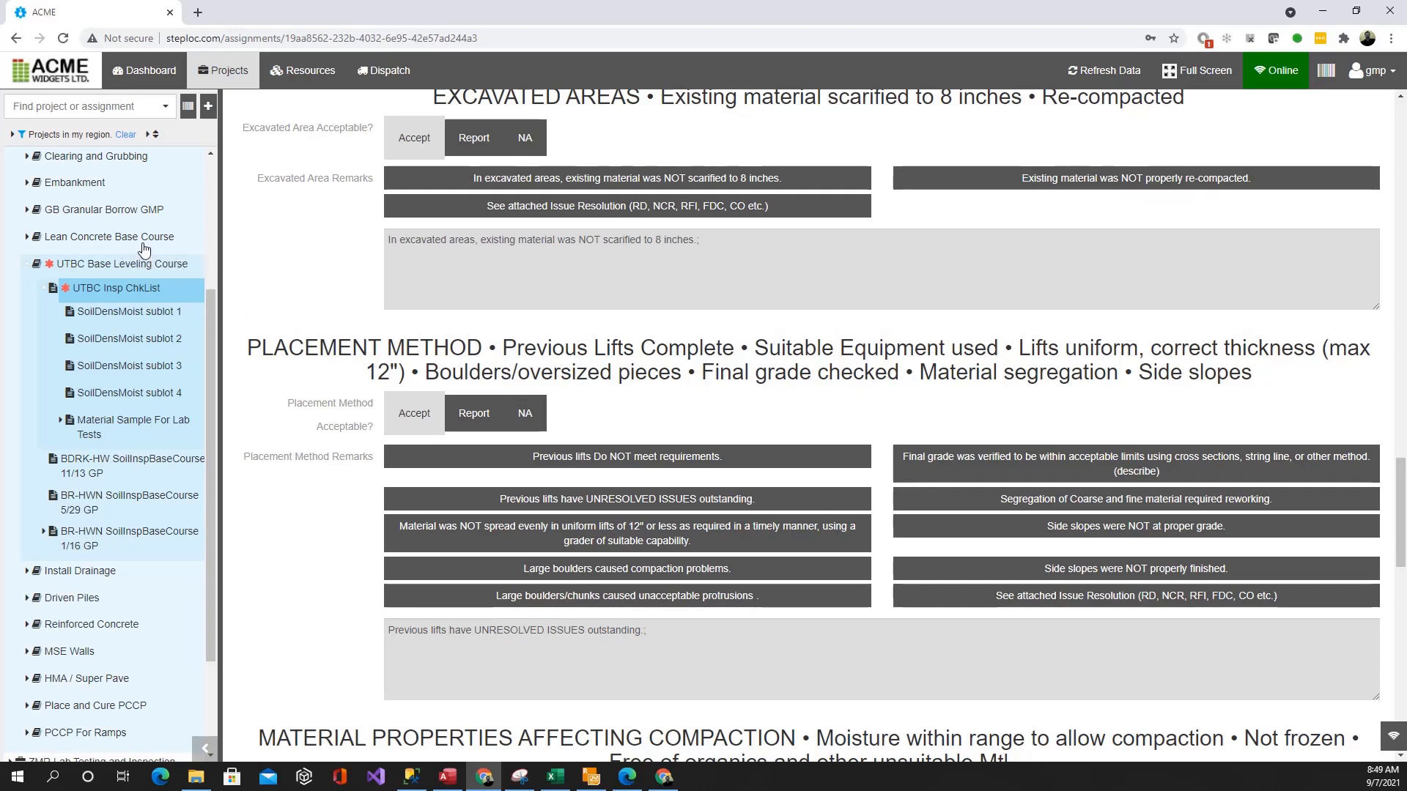
pyautogui.scroll(-6, 341, 359)
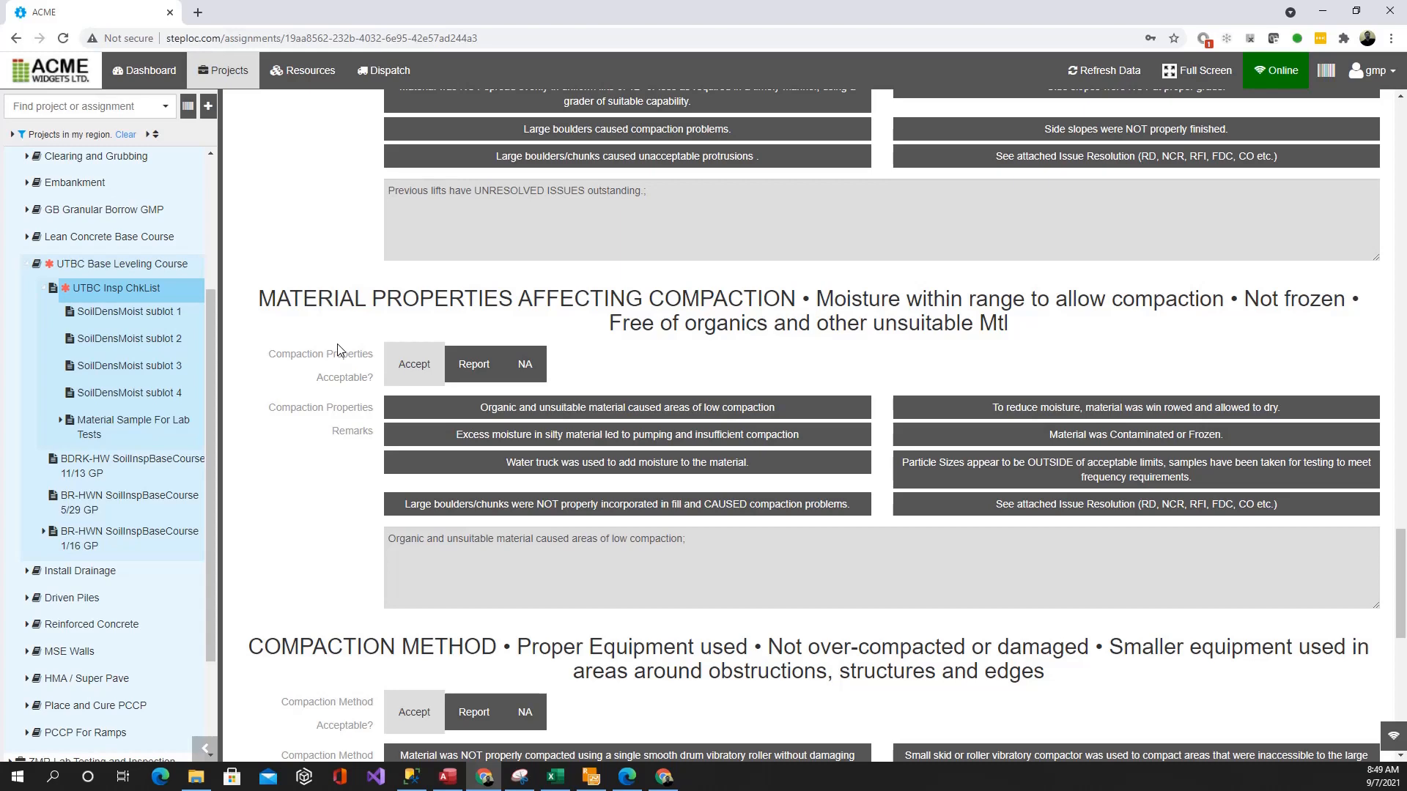
pyautogui.scroll(-7, 338, 349)
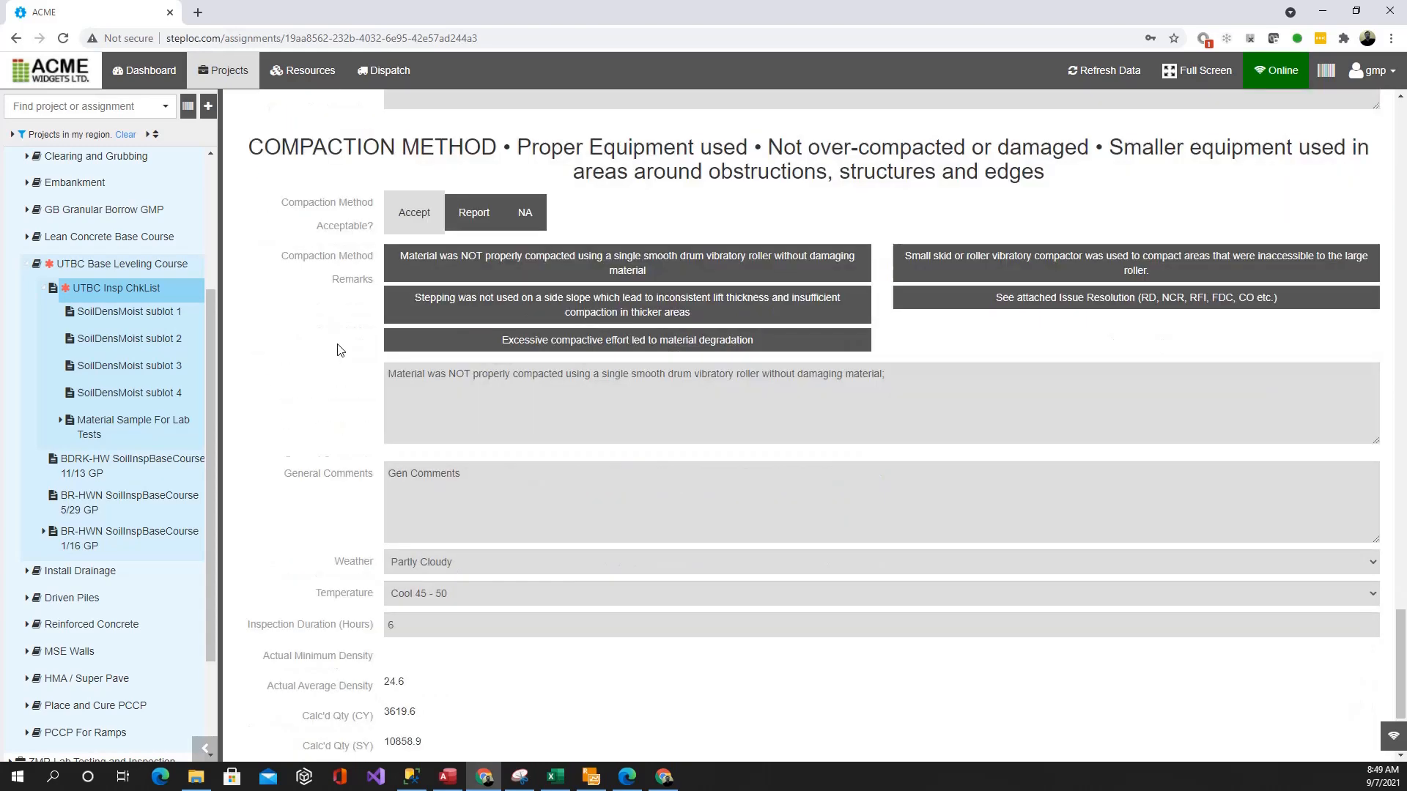
pyautogui.scroll(-3, 338, 349)
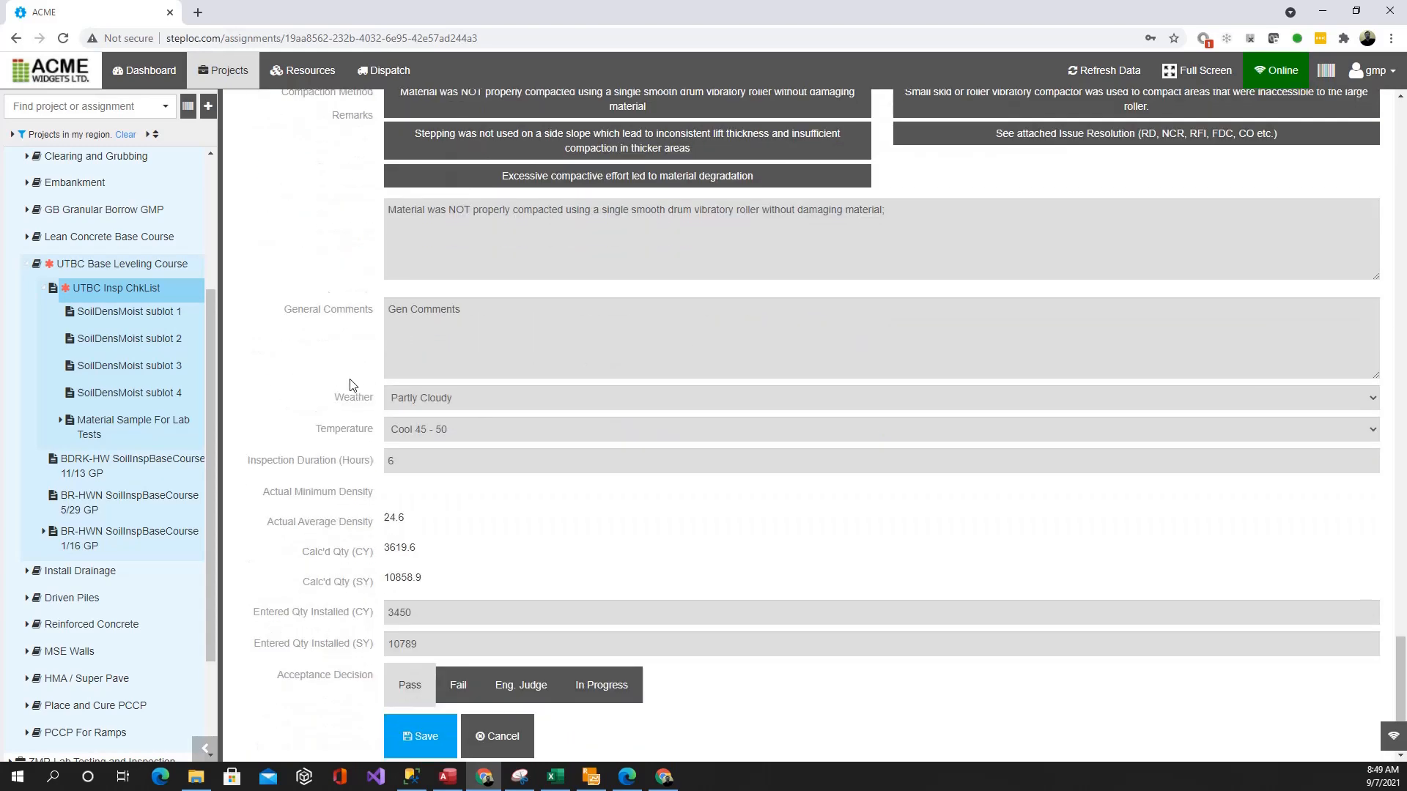
pyautogui.scroll(-1, 350, 384)
pyautogui.click(534, 377)
pyautogui.click(367, 373)
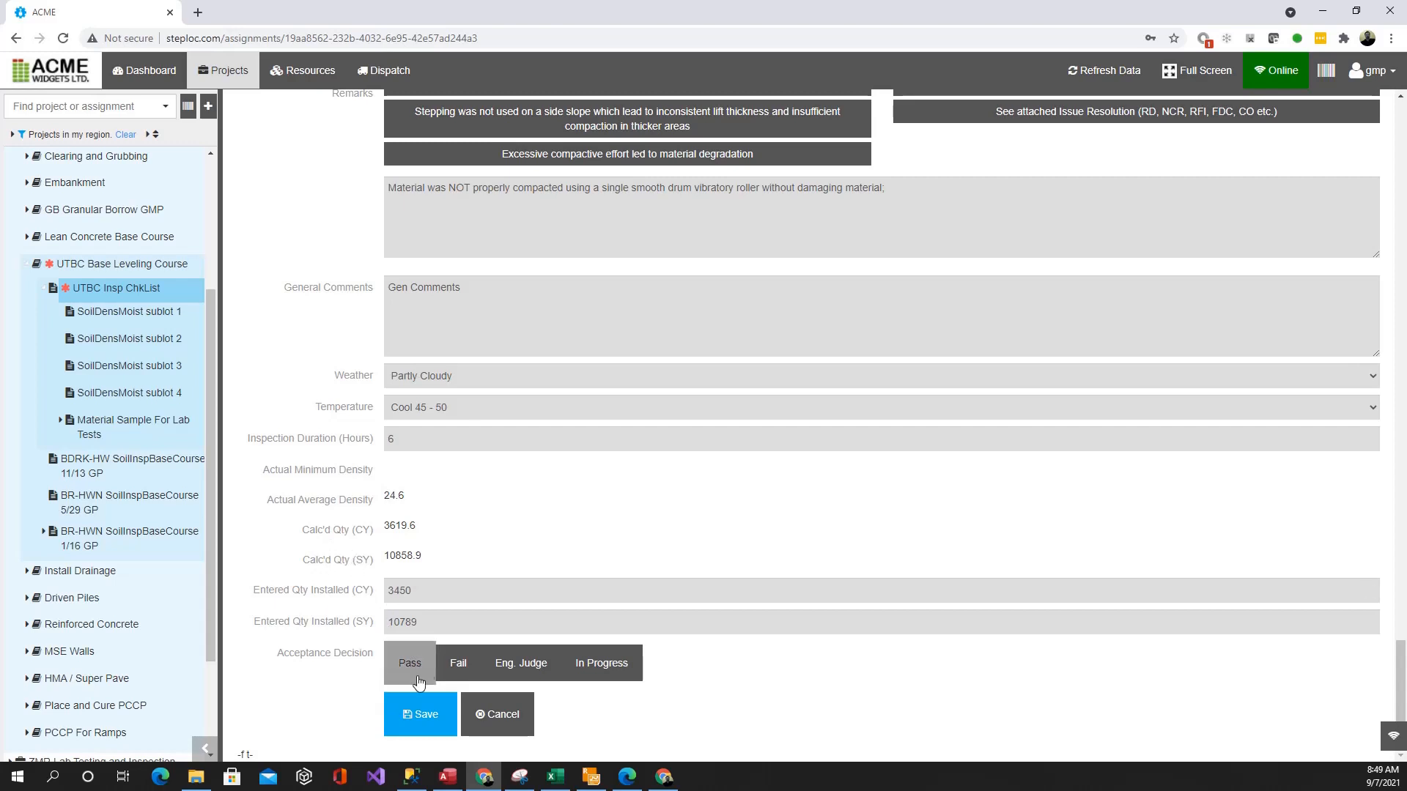
# Step: Set the acceptance decision to Eng. Judge and save the custom inputs of the UTBC Insp ChkList assignment
pyautogui.click(520, 664)
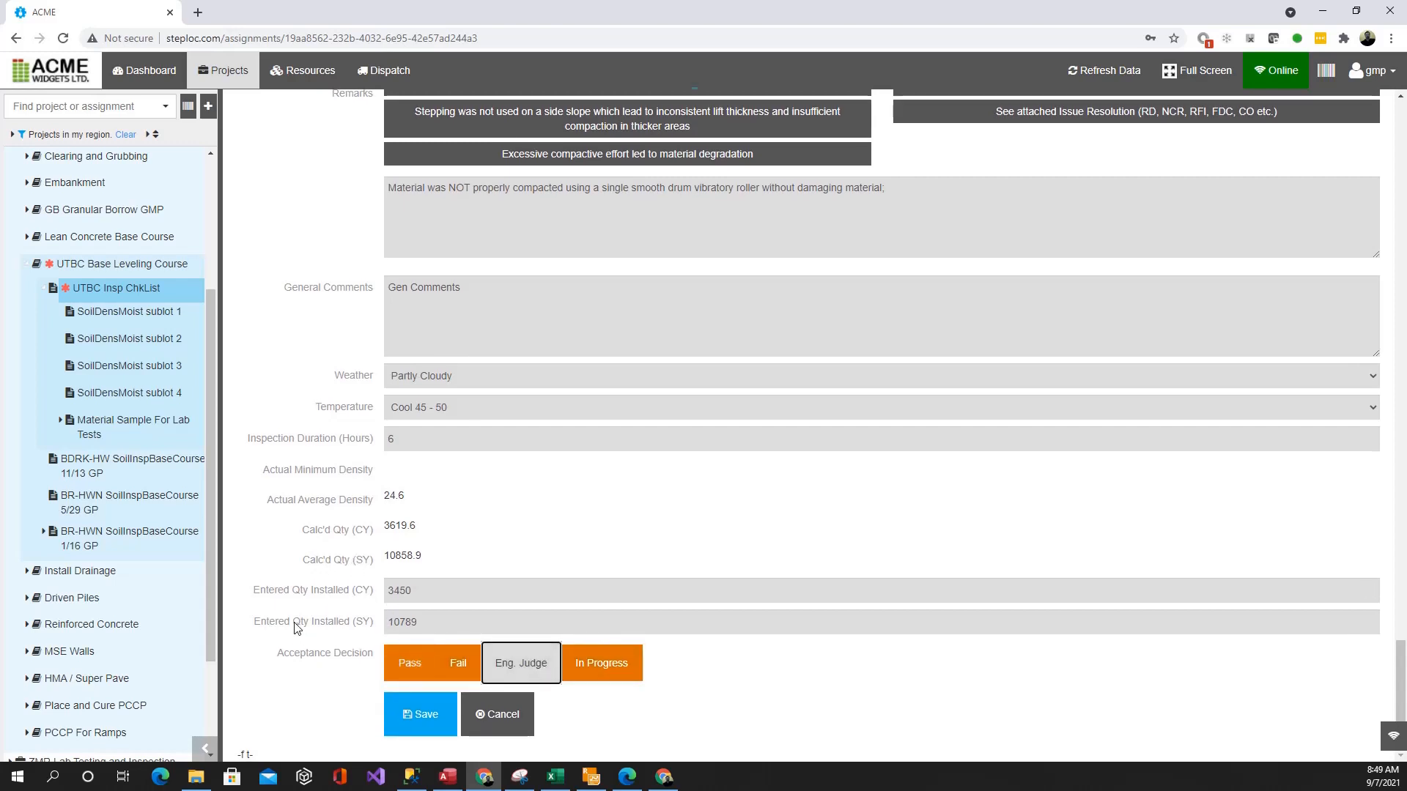
pyautogui.click(425, 714)
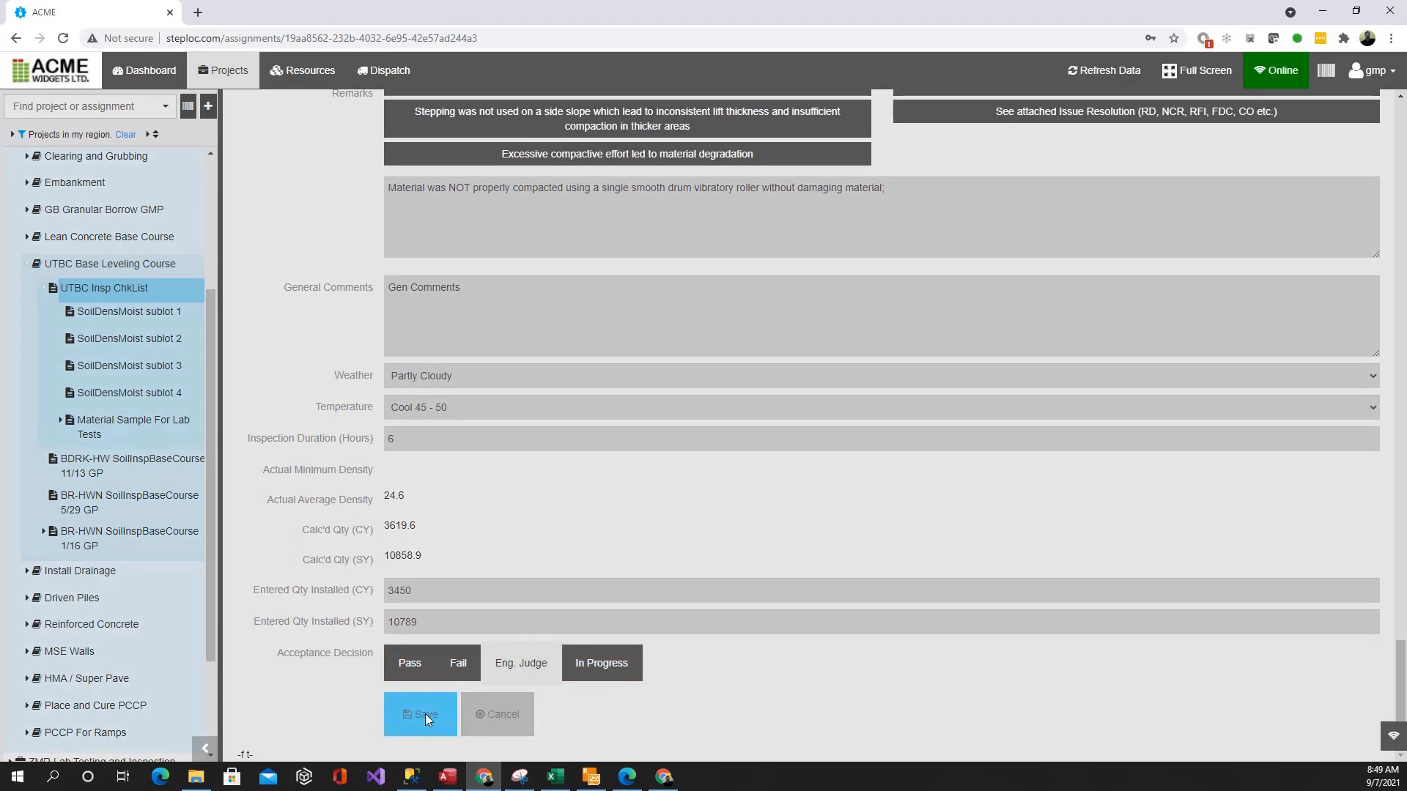
pyautogui.scroll(15, 363, 615)
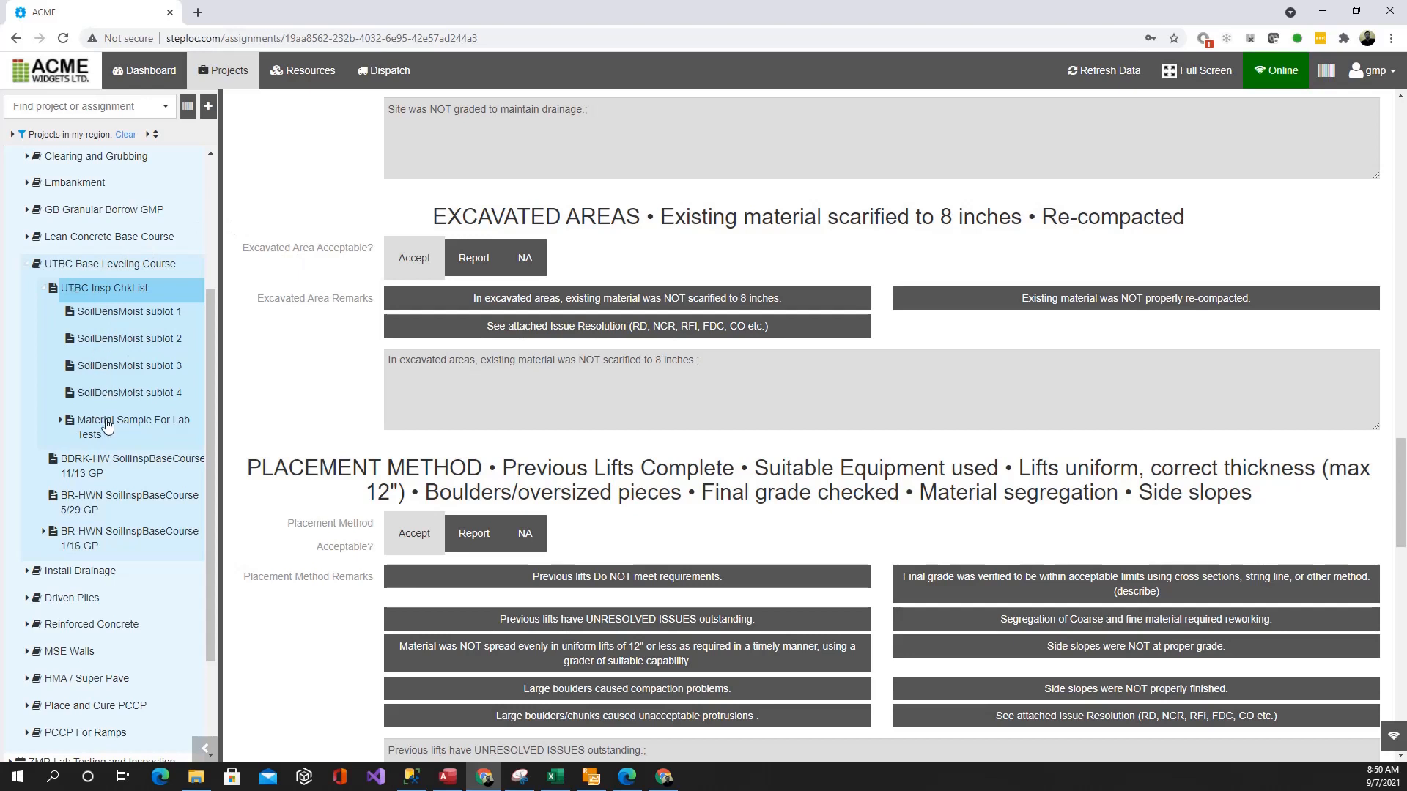
# Step: Expand Material Sample For Lab Tests under the checklist and open it to examine its sample inputs
pyautogui.click(61, 423)
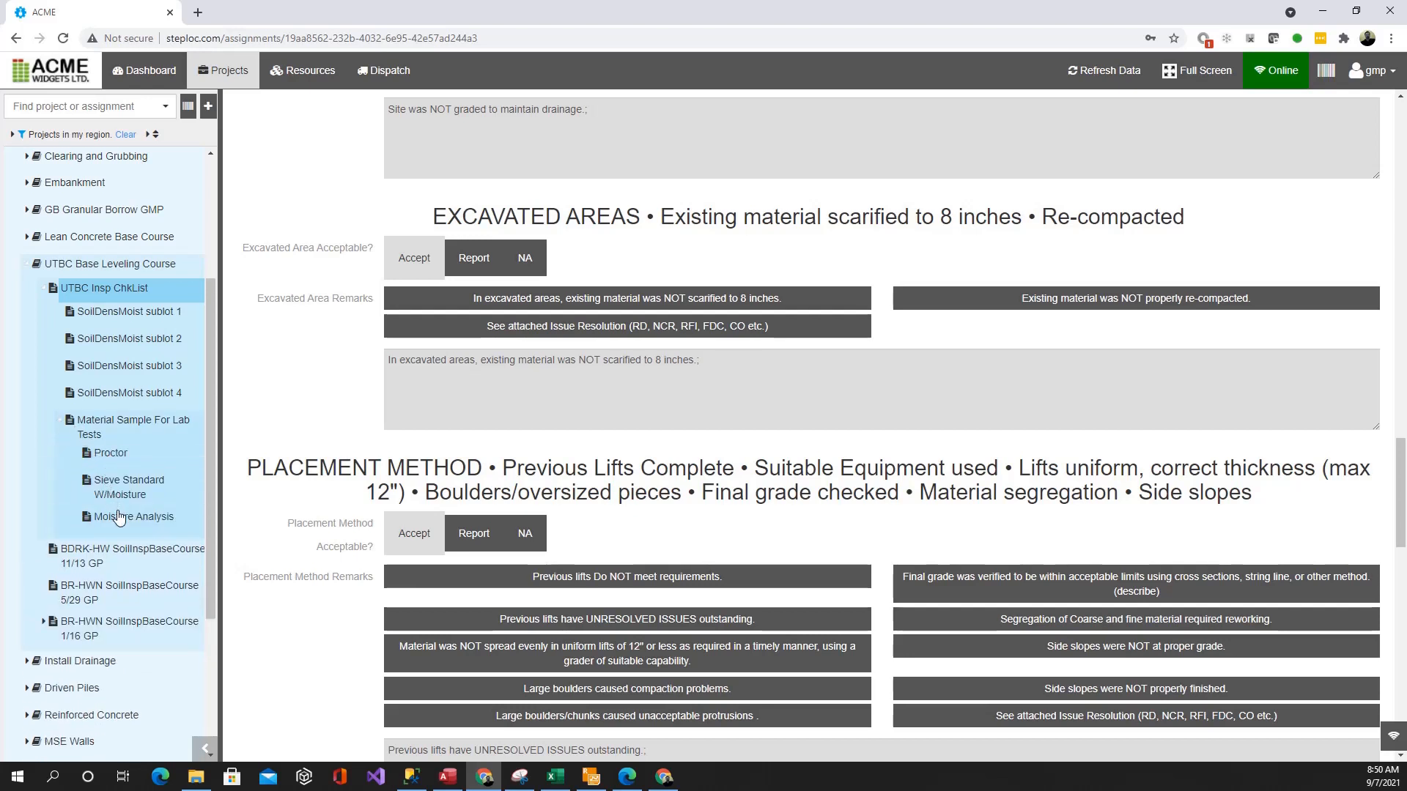
pyautogui.click(102, 431)
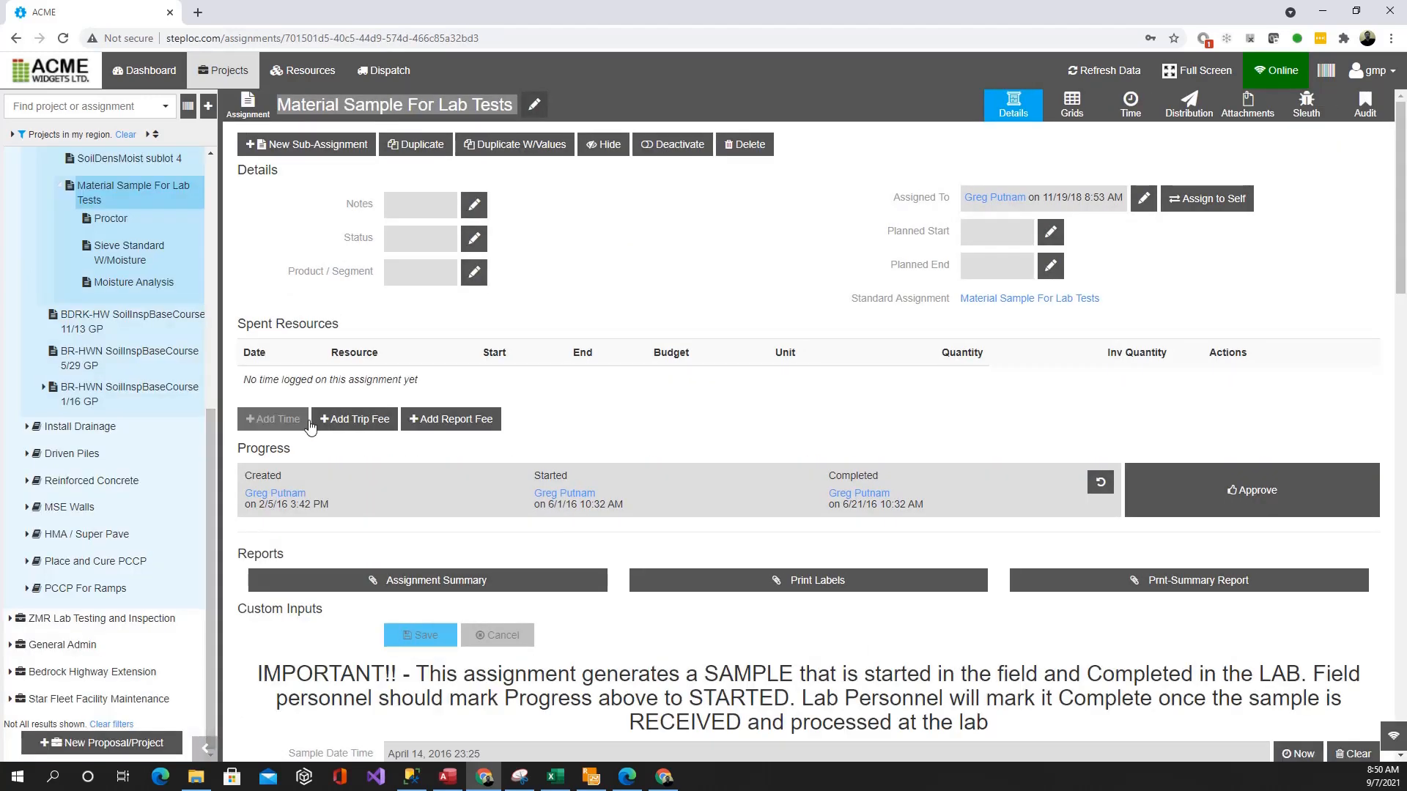
pyautogui.scroll(-1, 354, 489)
pyautogui.scroll(-8, 354, 489)
pyautogui.scroll(4, 351, 492)
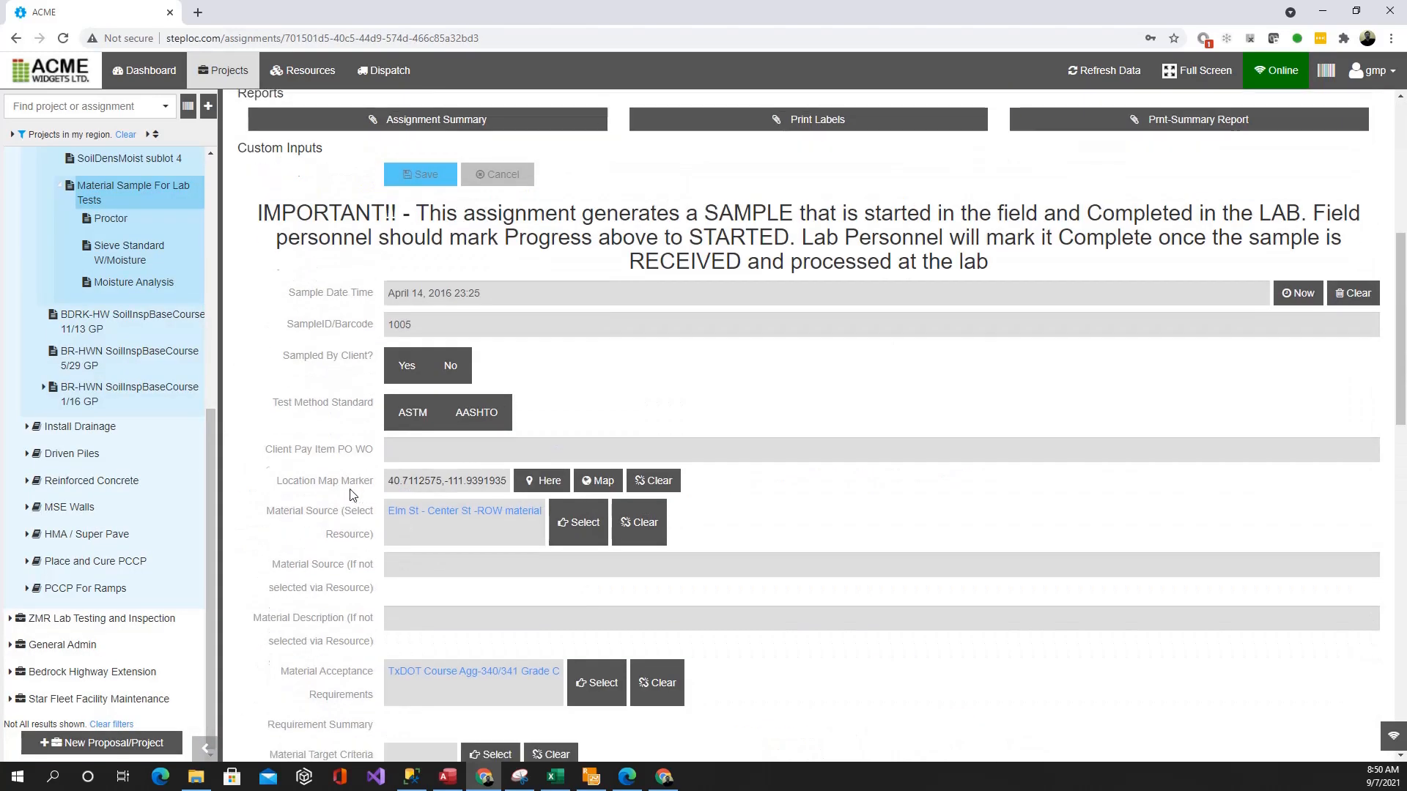
pyautogui.scroll(-4, 350, 496)
pyautogui.scroll(3, 429, 506)
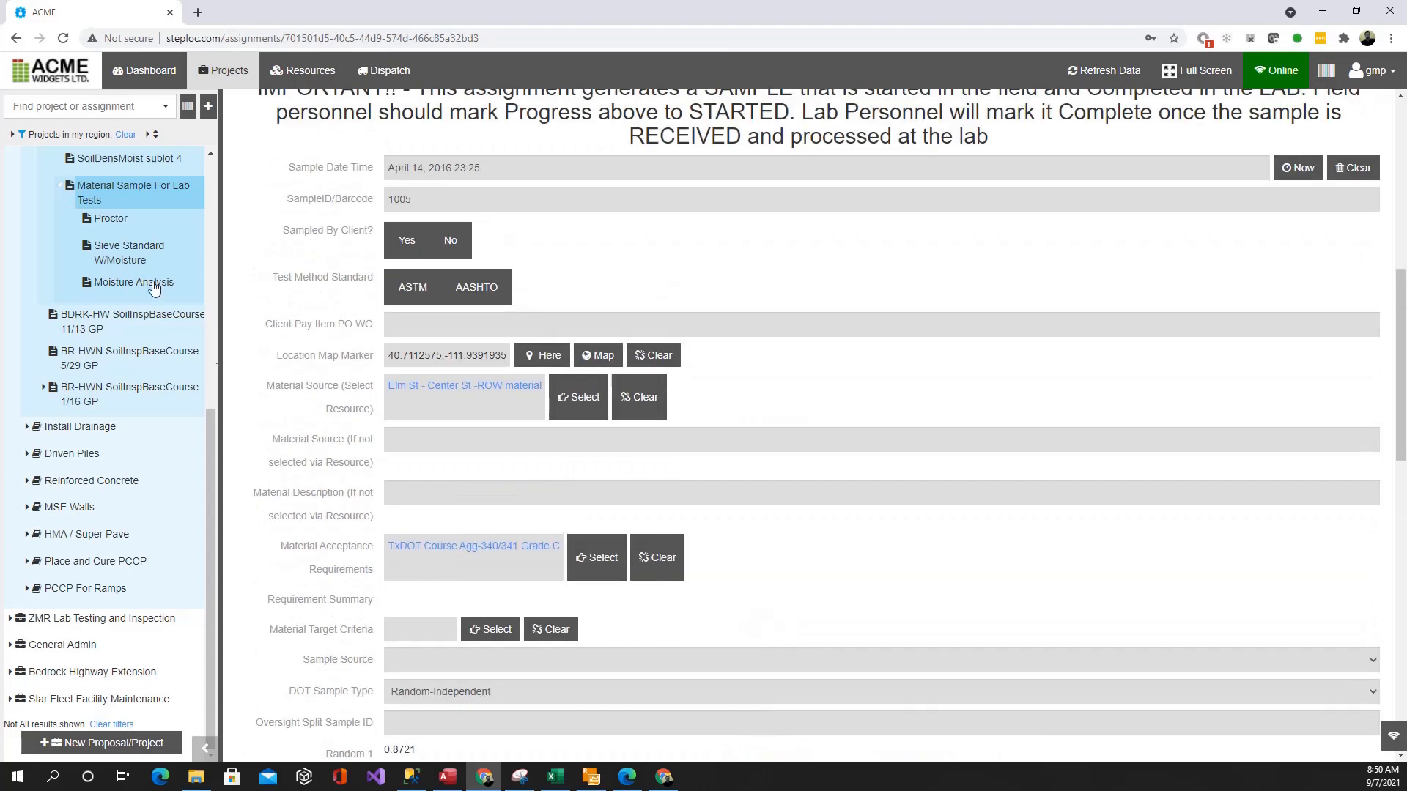
# Step: Open the Proctor assignment and examine its test procedure options, Proctor data table and curve axis fields
pyautogui.click(108, 219)
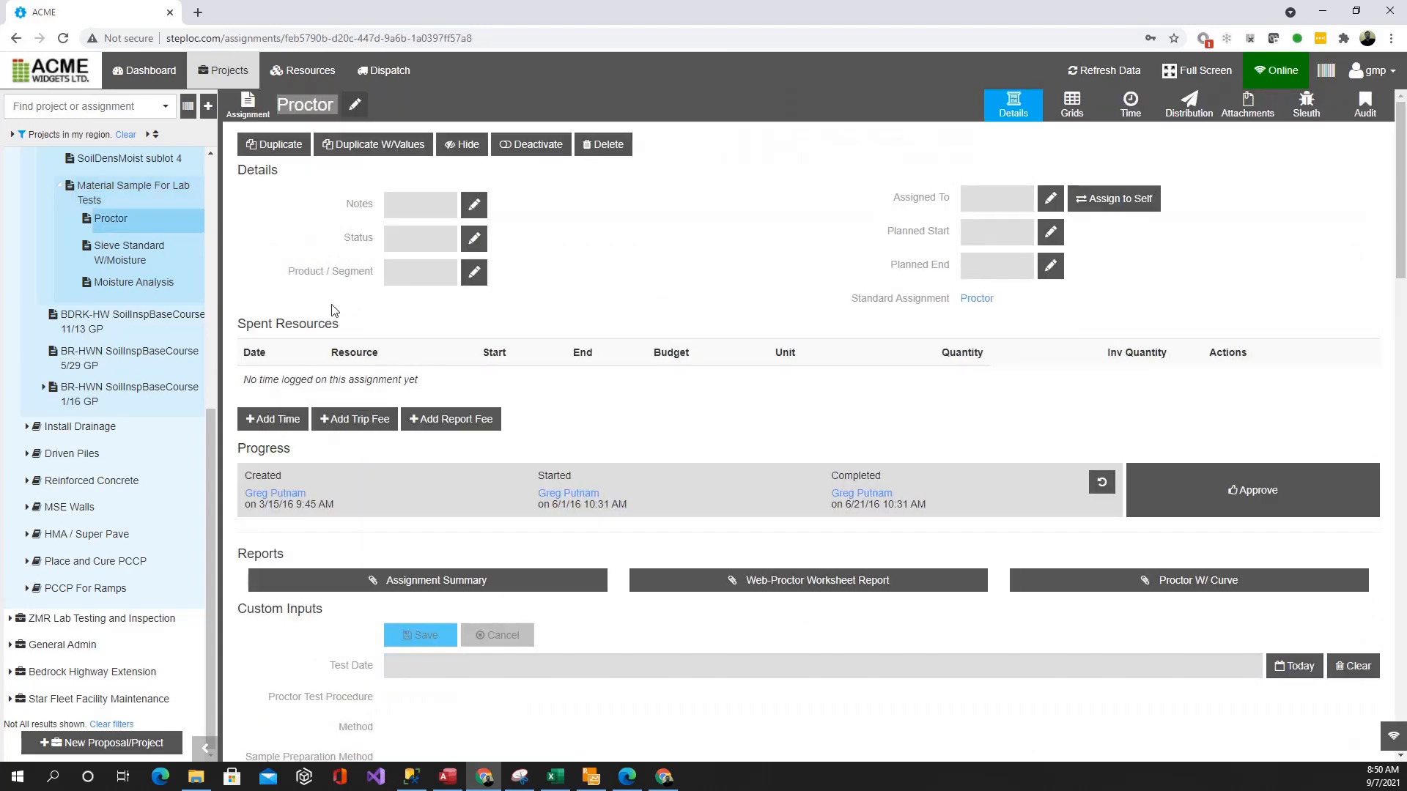
pyautogui.scroll(-10, 312, 477)
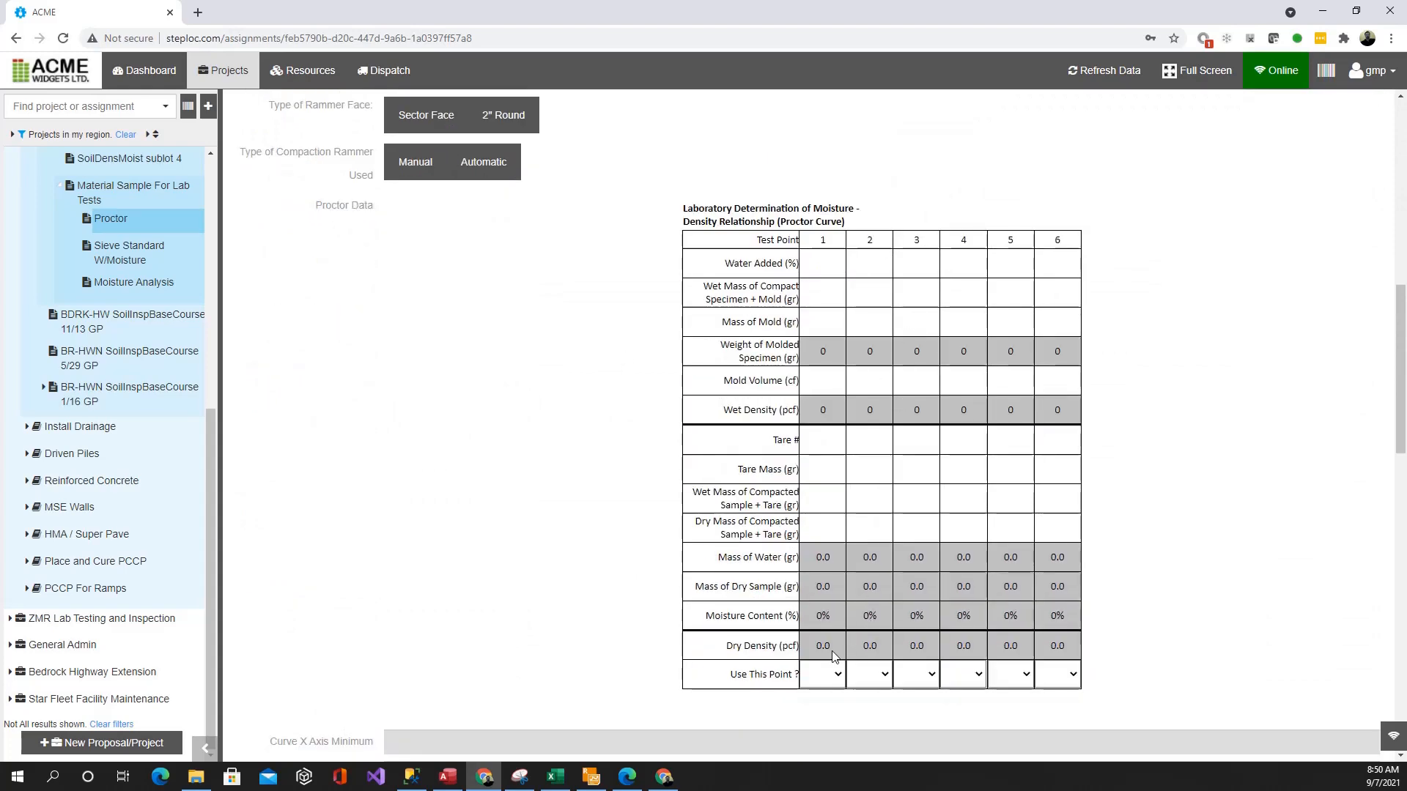
pyautogui.scroll(-4, 484, 593)
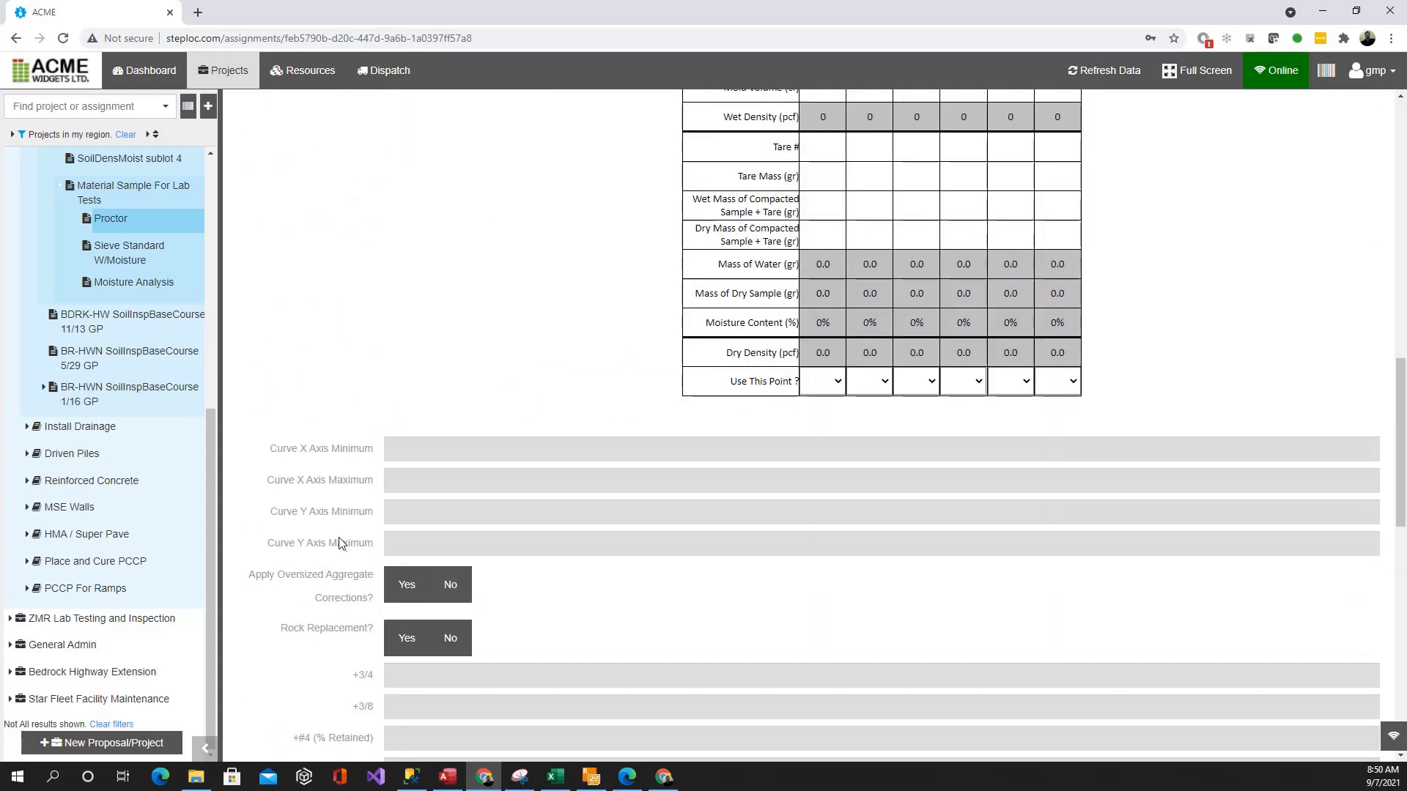
pyautogui.scroll(10, 339, 543)
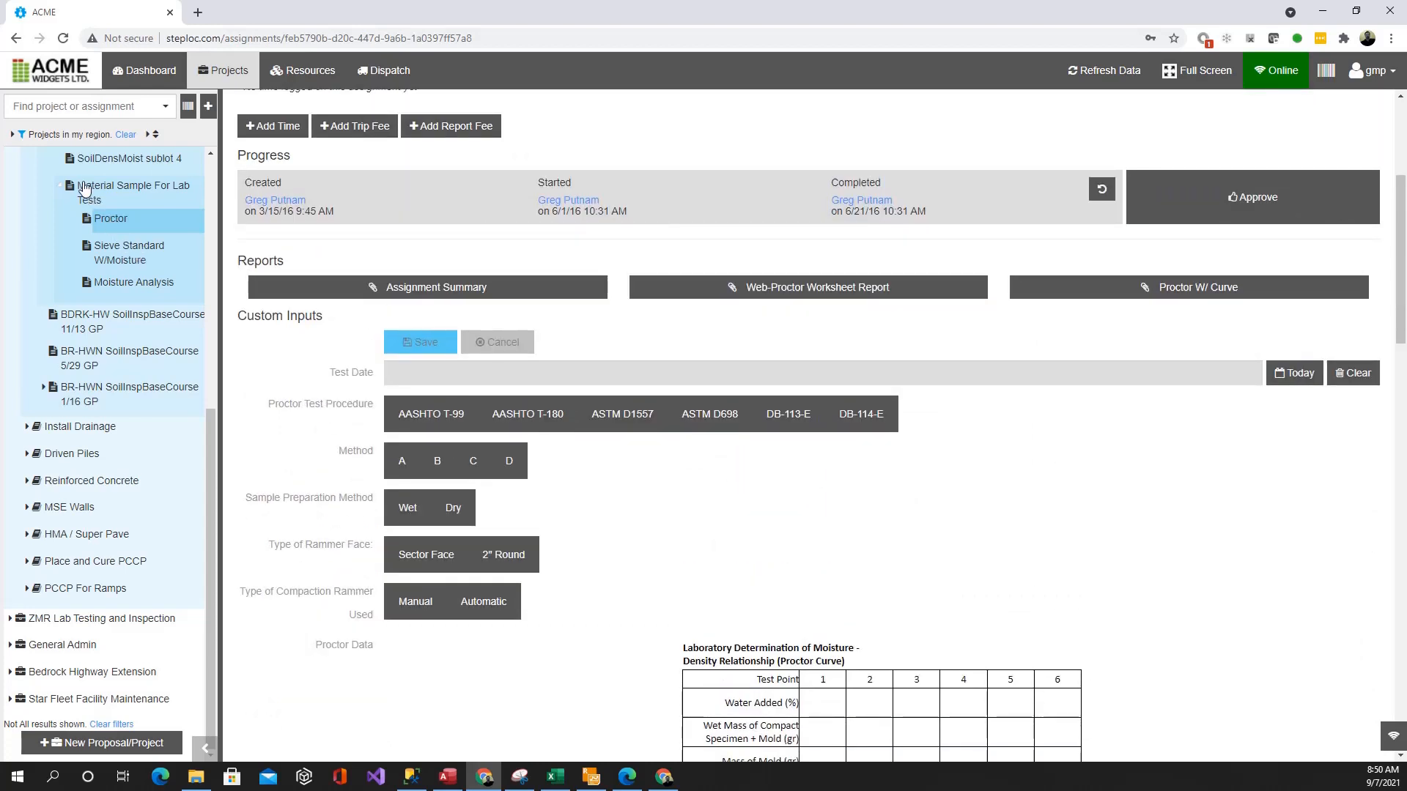
# Step: Collapse Material Sample For Lab Tests and the UTBC Insp ChkList assignment in the project tree
pyautogui.click(60, 186)
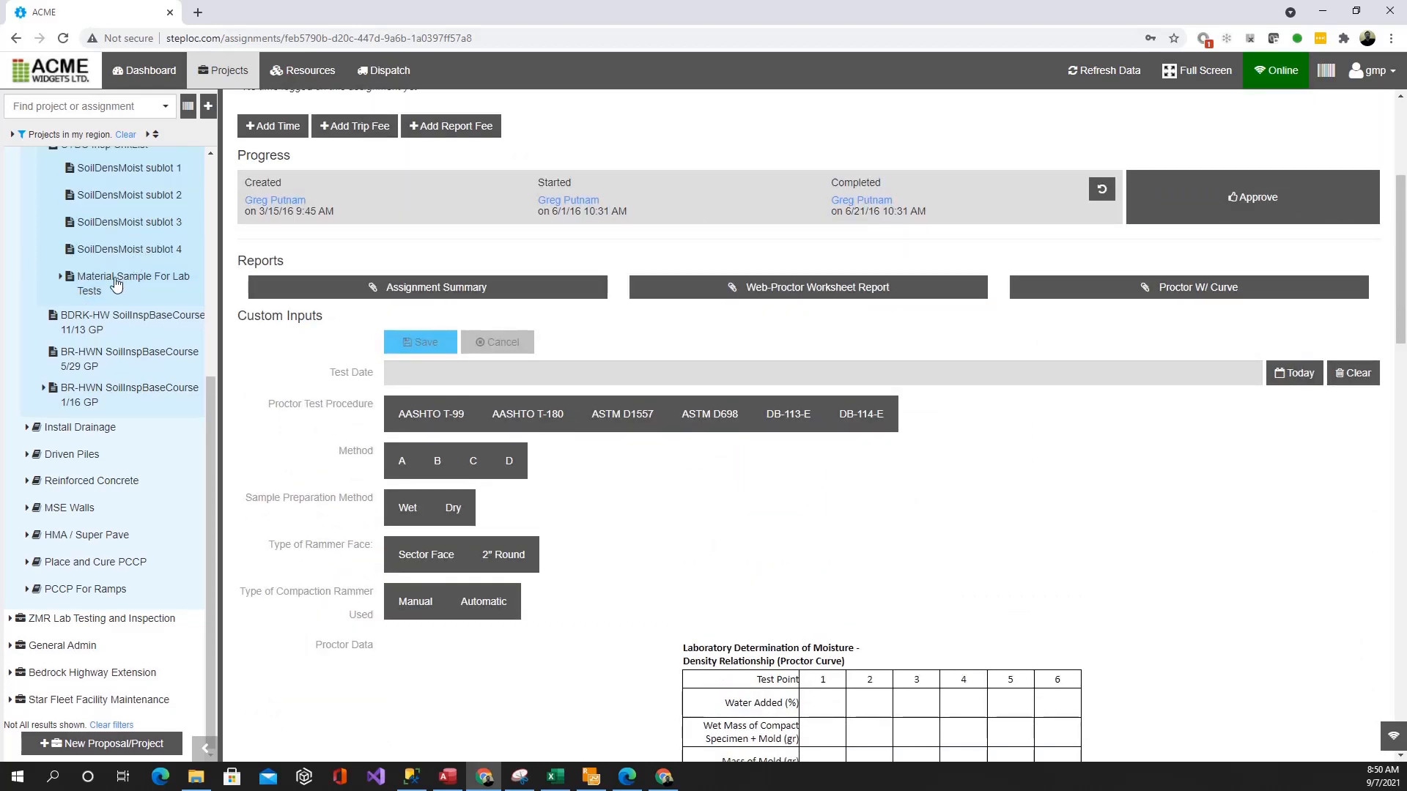
pyautogui.scroll(3, 115, 283)
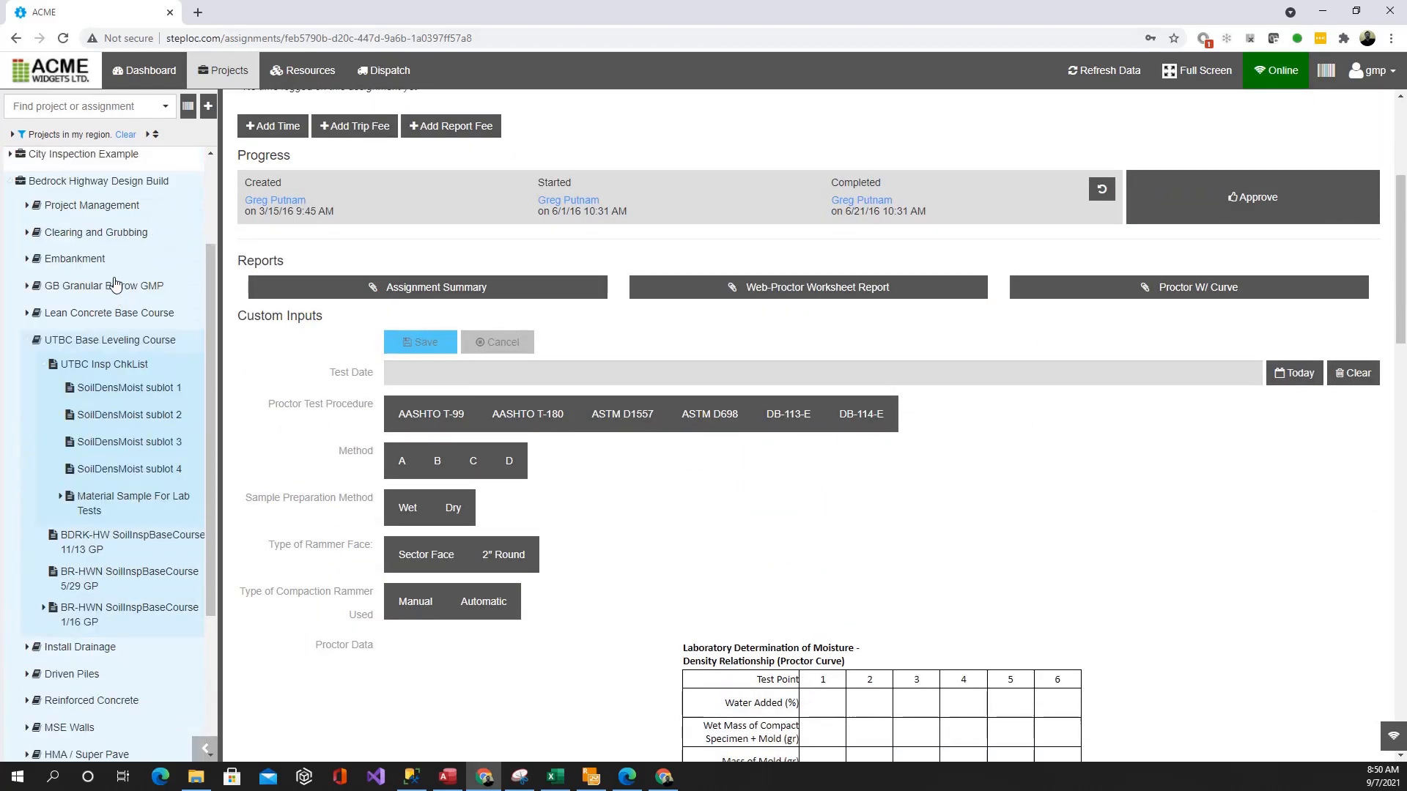
pyautogui.click(46, 366)
pyautogui.scroll(4, 271, 373)
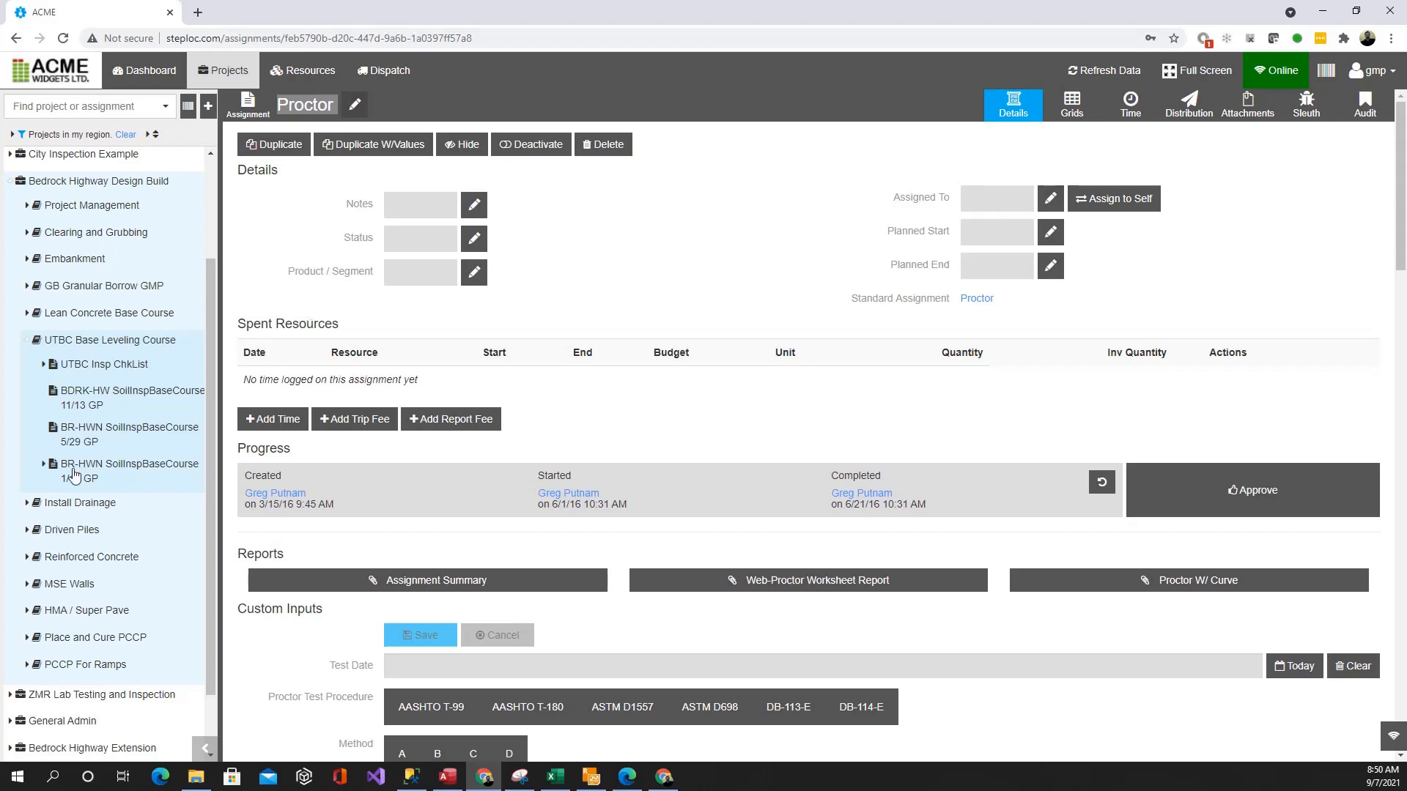
pyautogui.scroll(-1, 85, 477)
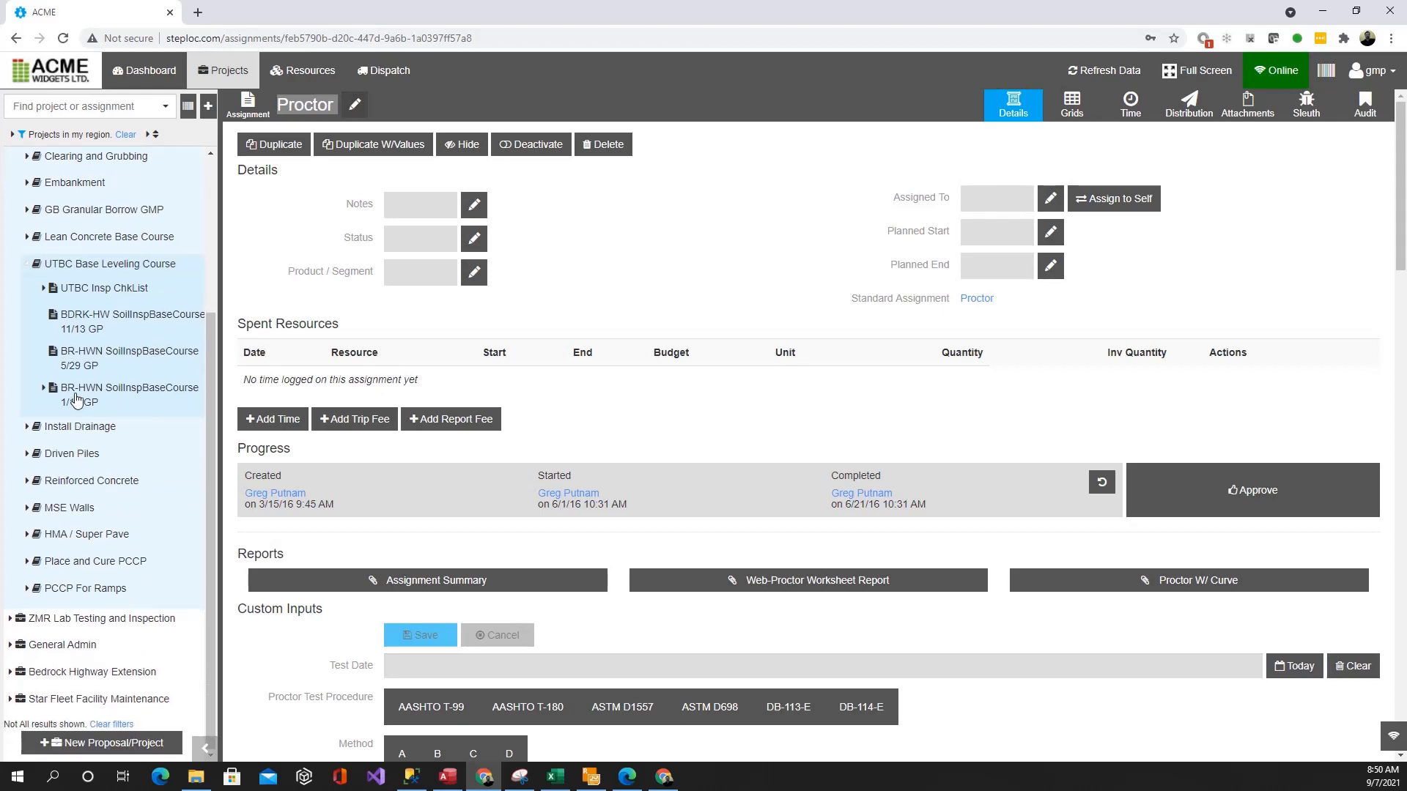
pyautogui.scroll(2, 76, 399)
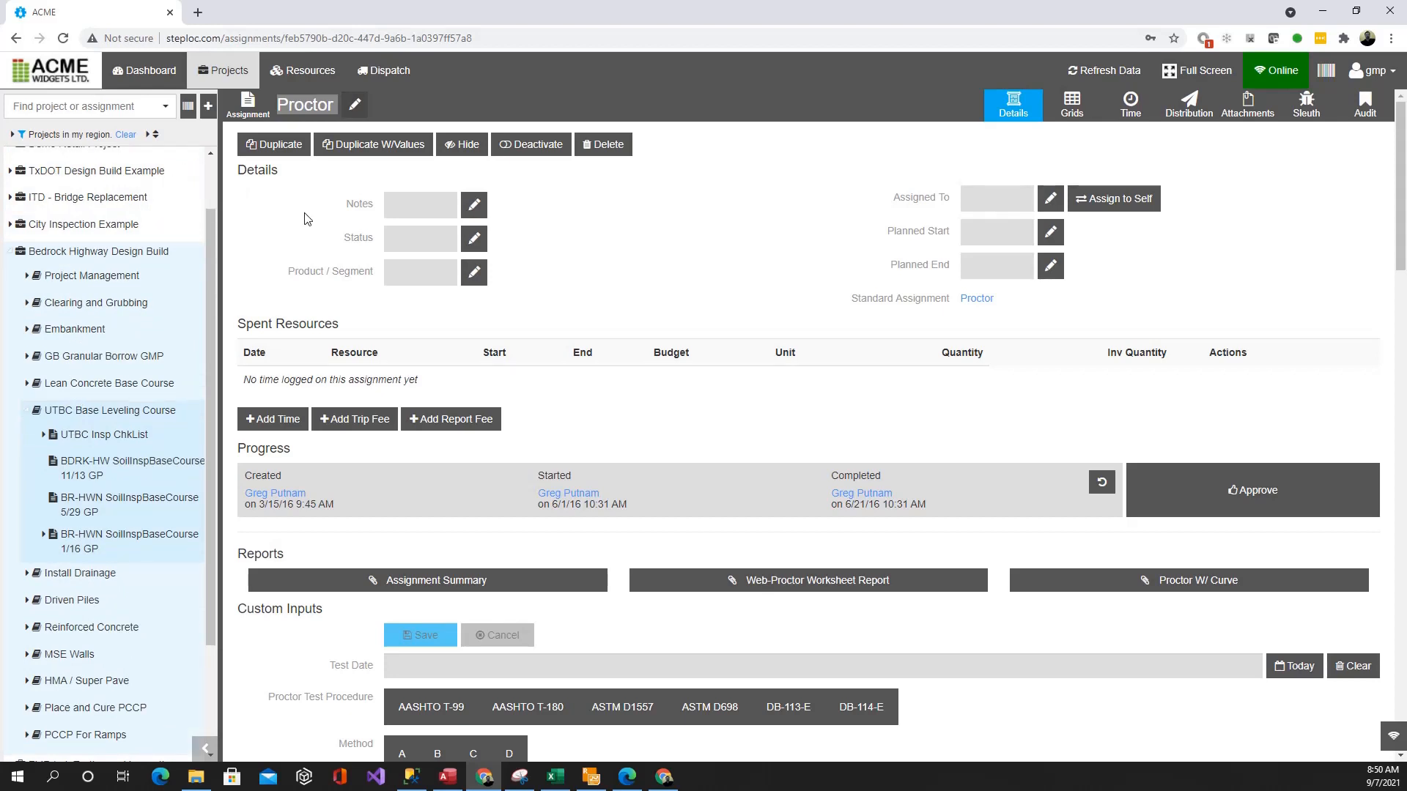